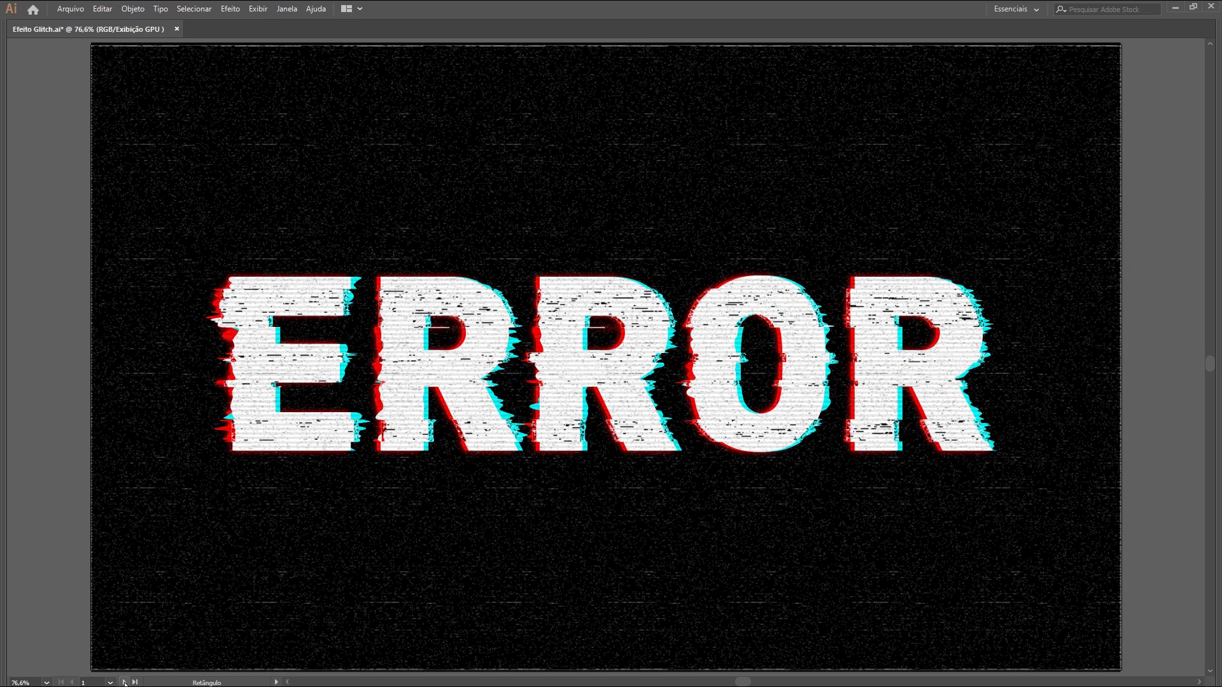
Bring the workspace panels back and fit the finished glitch ERROR artboard in the window
key("Tab")
key("ctrl+0")
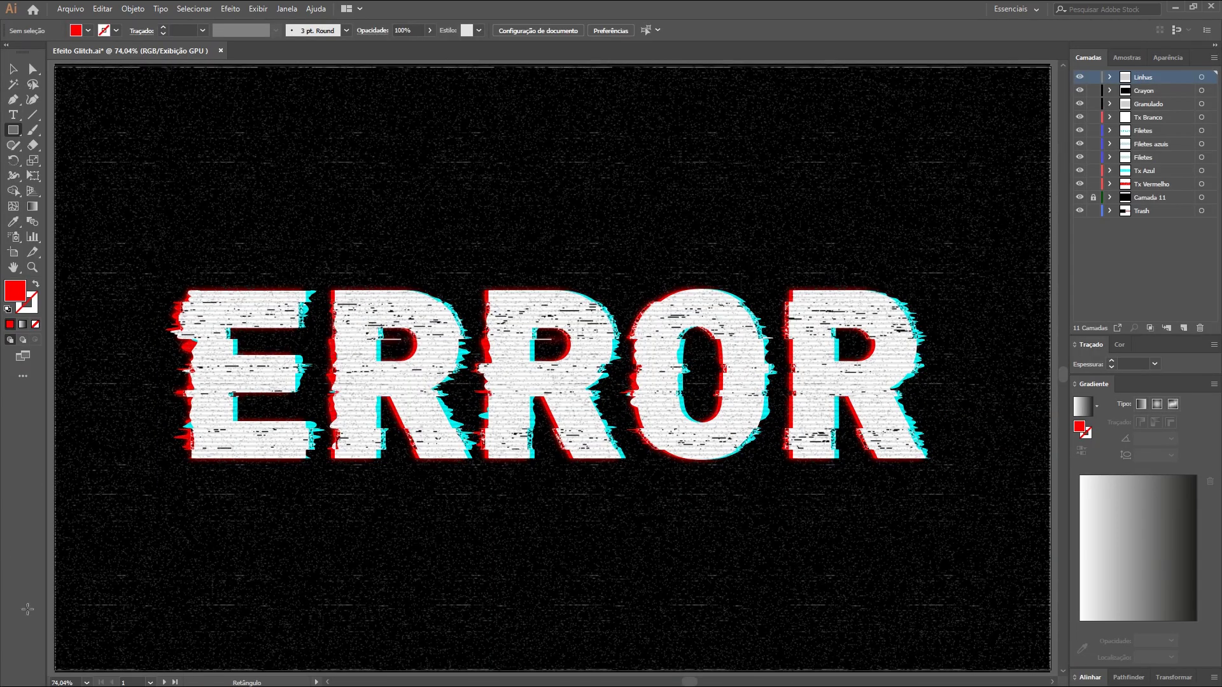
Go to the second black artboard, set the fill to None and target the Tx Branco layer
left_click(175, 682)
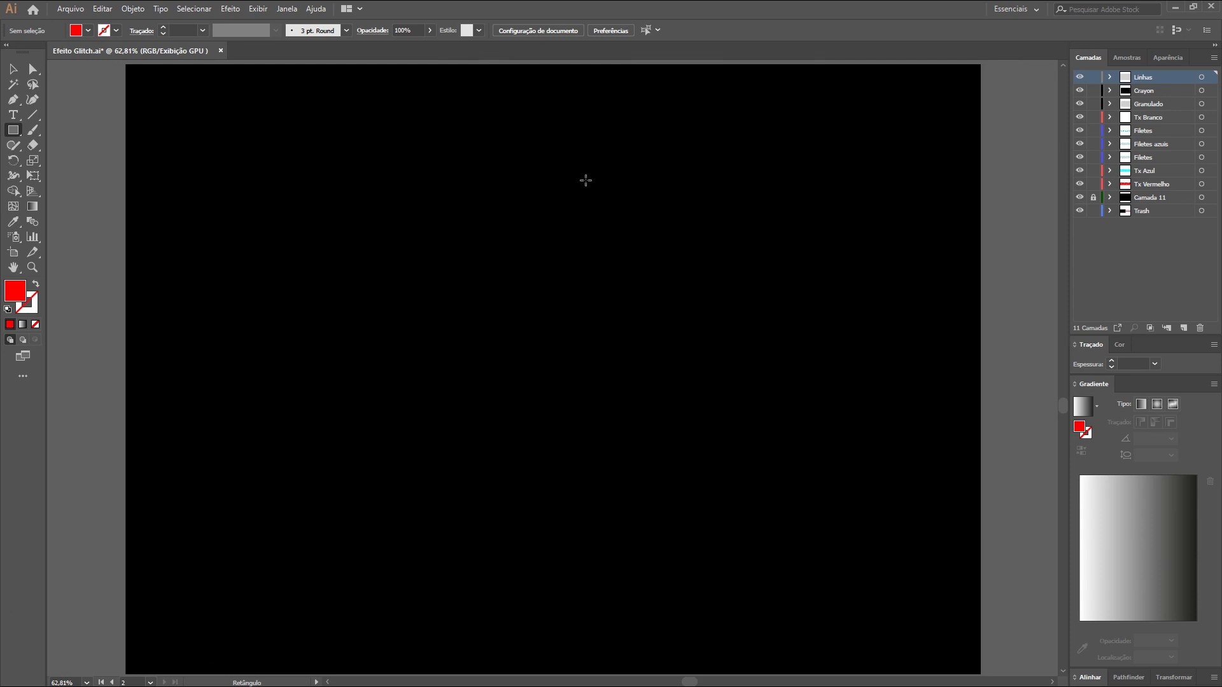
left_click(13, 70)
left_click(36, 325)
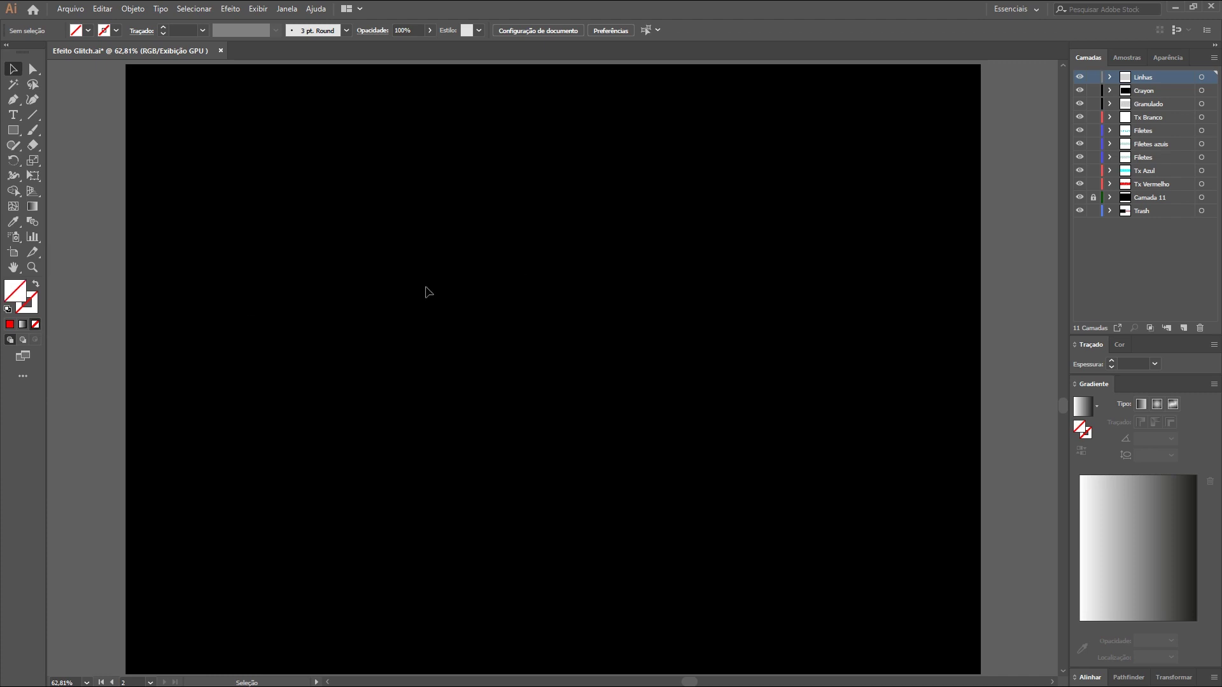
left_click(1149, 117)
Type ERROR in a large text frame and set it in DIN Black at 250 pt
key("t")
mouse_move(240, 189)
left_mouse_down()
mouse_move(452, 303)
mouse_move(827, 543)
mouse_move(858, 548)
left_mouse_up()
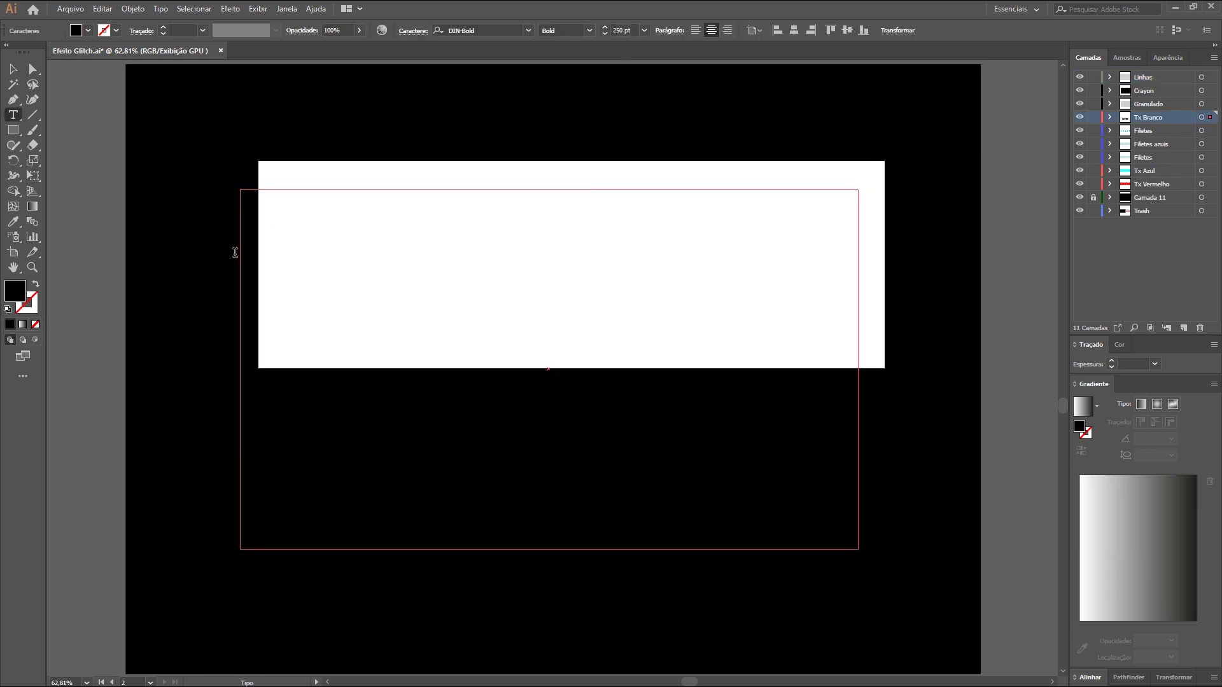
type("ERRO")
key("ctrl+a")
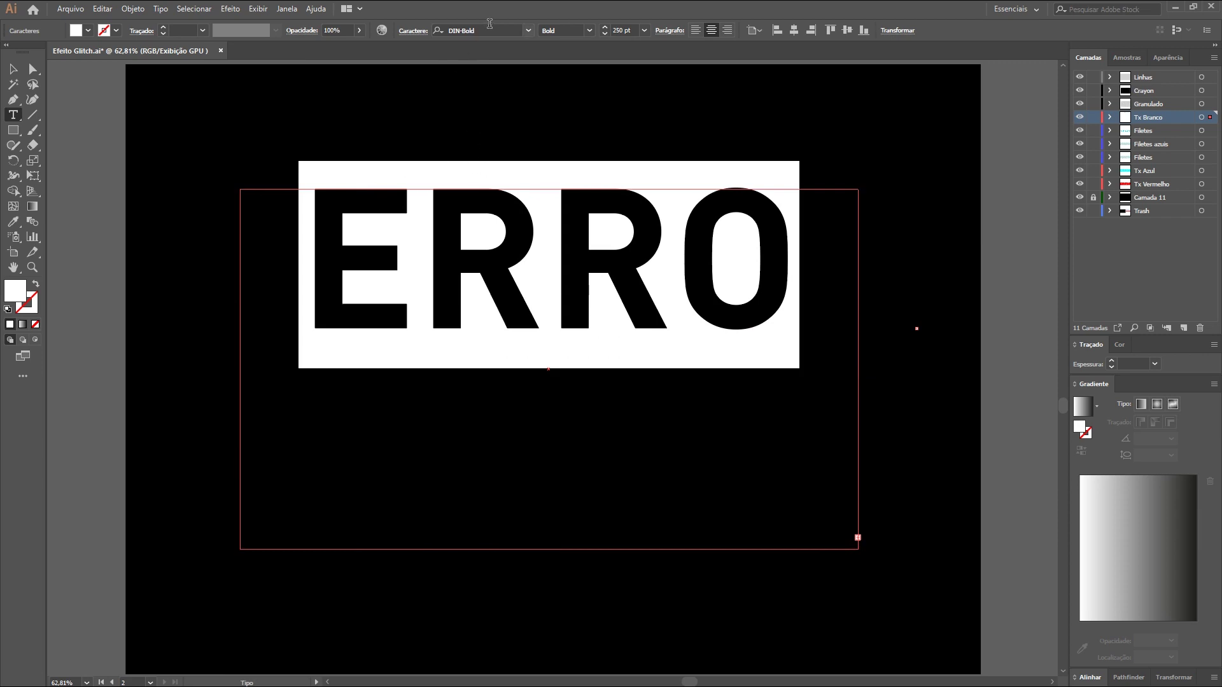
left_click(497, 31)
left_click(528, 31)
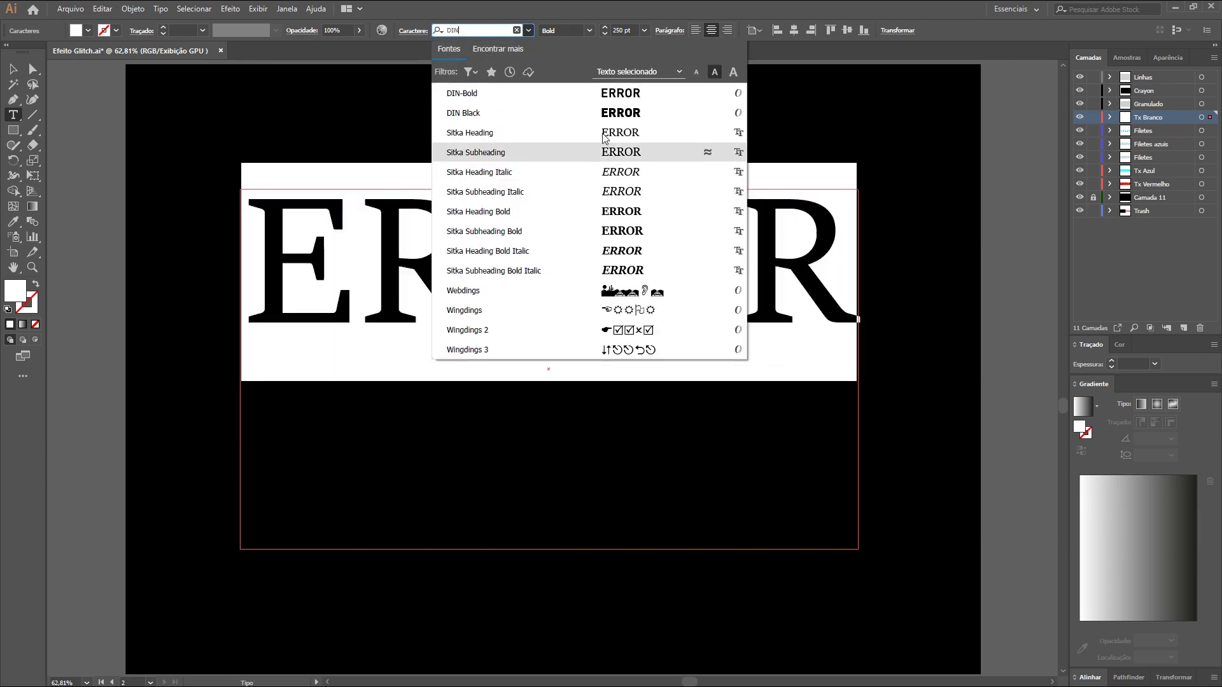
left_click(621, 92)
key("Escape")
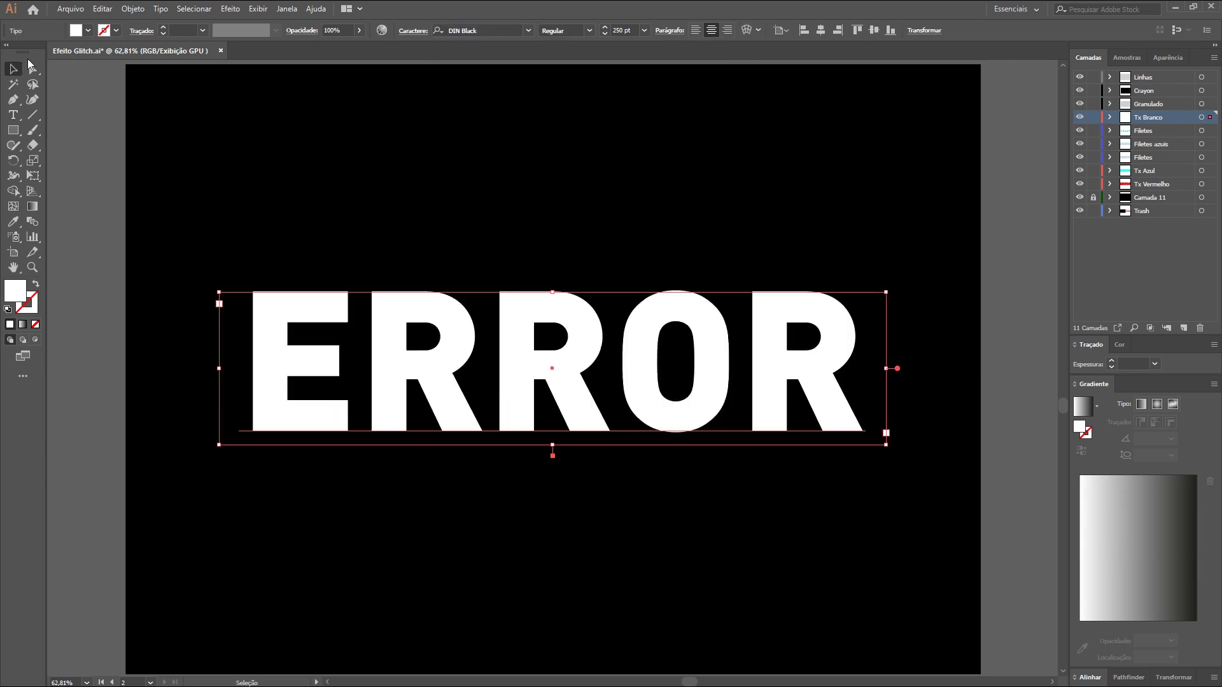
Convert the ERROR text to outlines with Tipo > Criar contornos
left_click(135, 10)
mouse_move(161, 9)
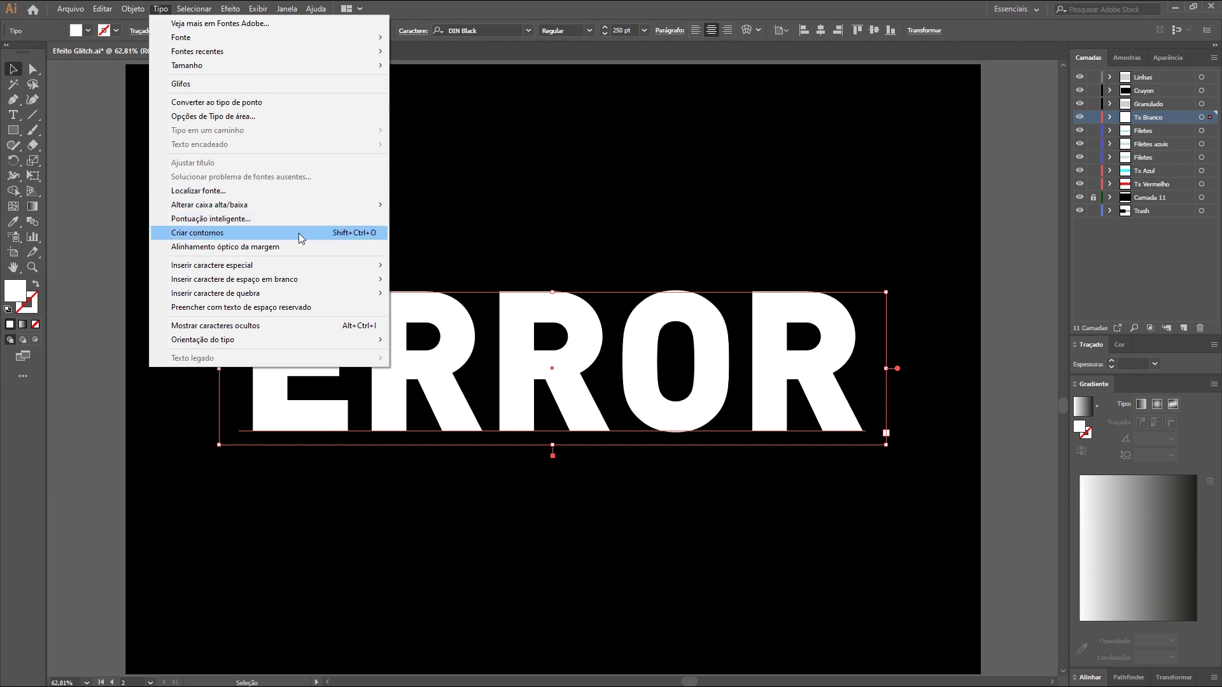
left_click(364, 233)
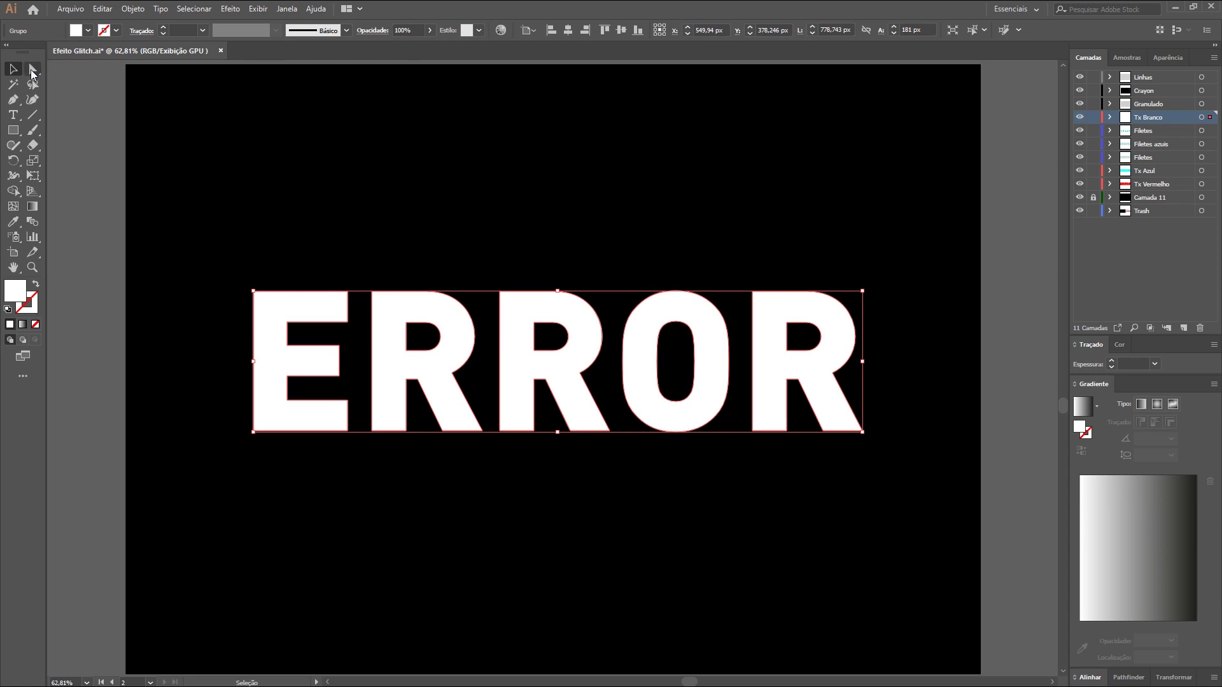
left_click(31, 70)
left_click(275, 223)
Inspect each outlined letter's anchor points, then reselect the whole ERROR group
left_click(399, 313)
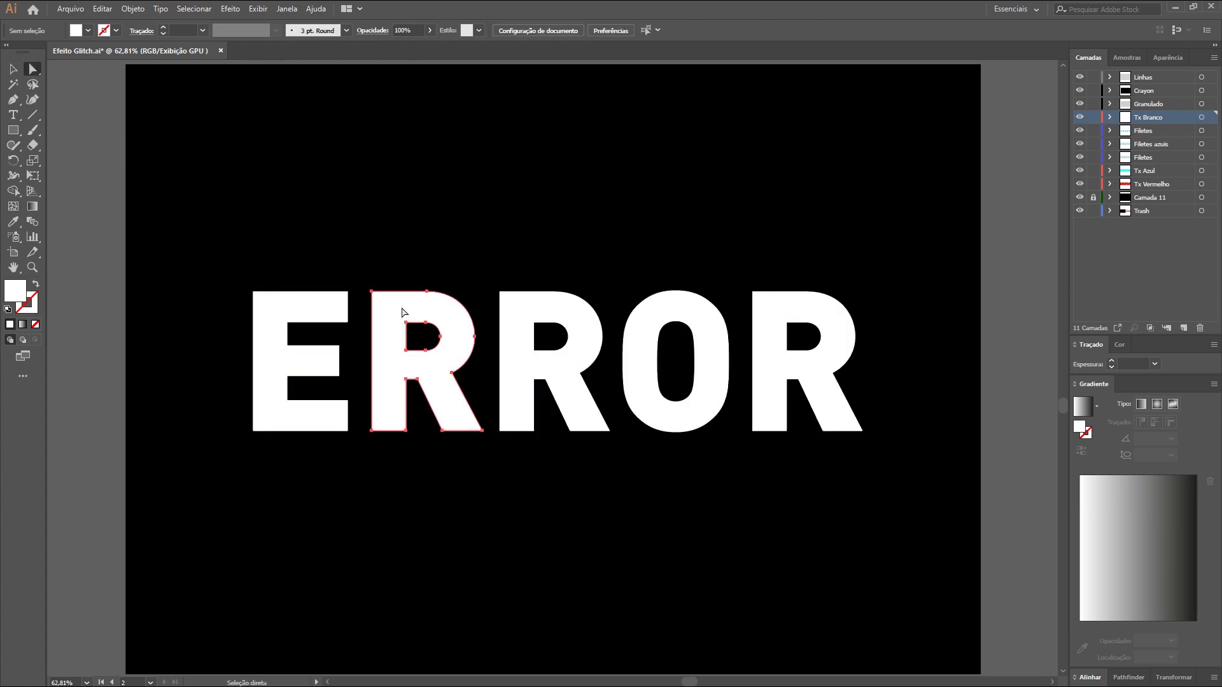
left_click(337, 312)
left_click(546, 310)
left_click(713, 312)
left_click(775, 319)
key("v")
left_click(545, 300)
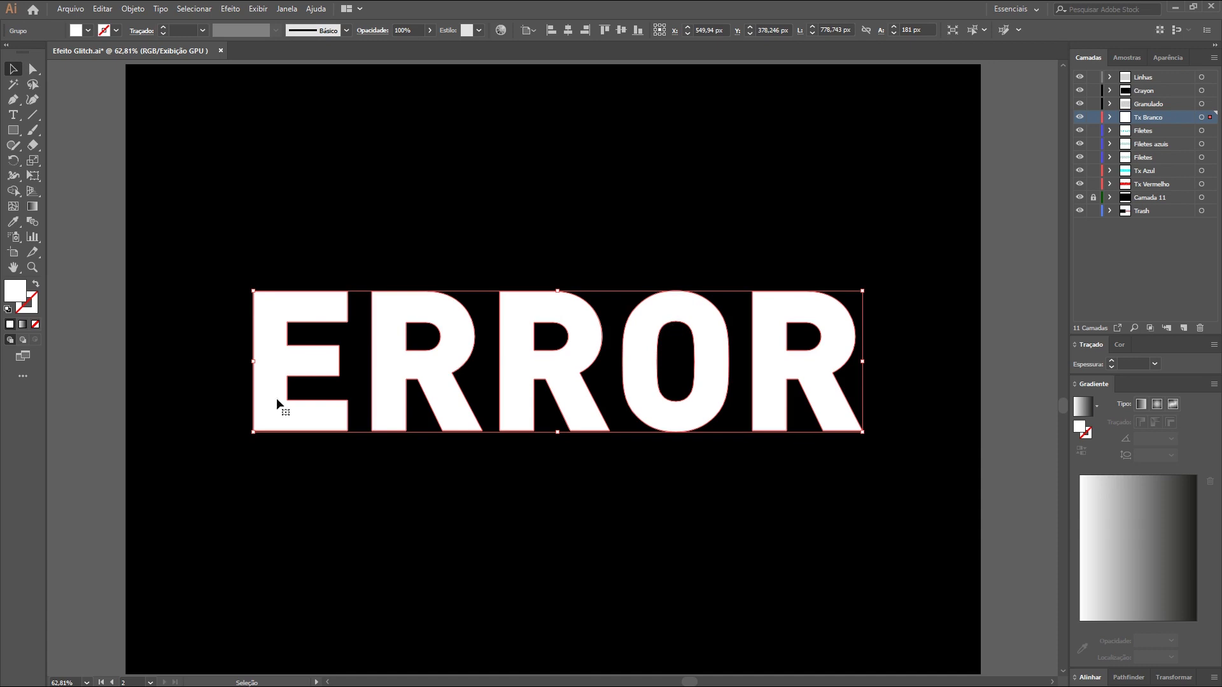
left_click(13, 132)
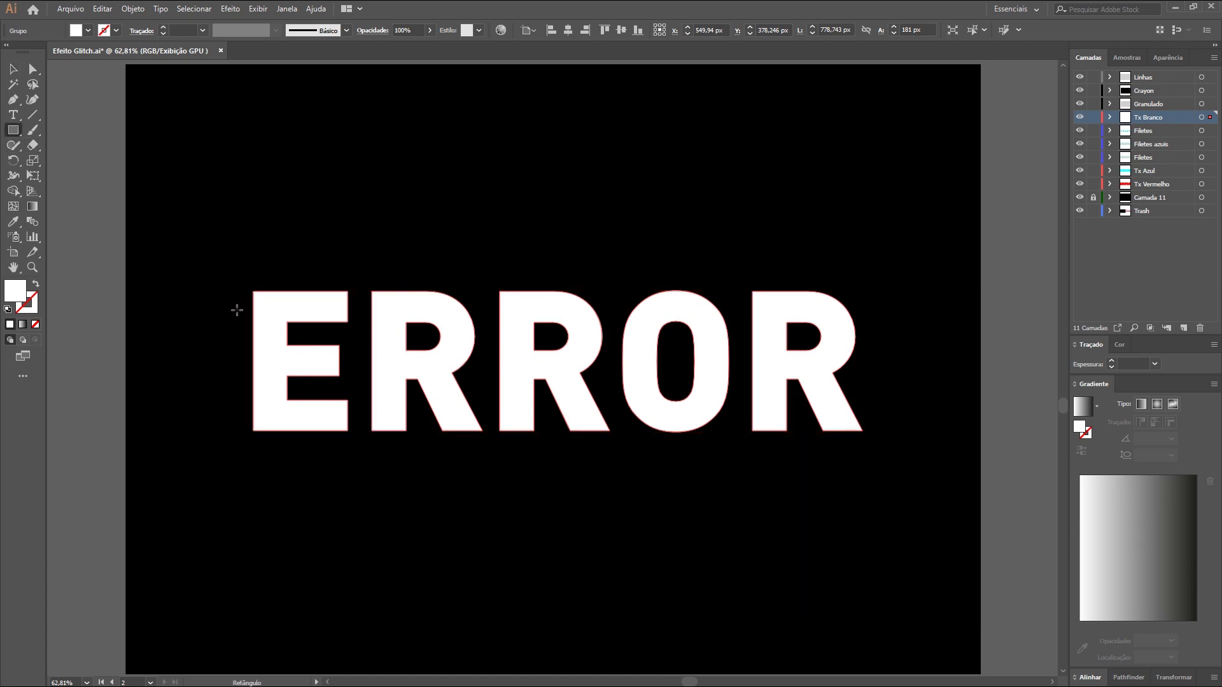
Draw a wide bar across the top of ERROR filled with pink c78084
left_click_drag(236, 304, 871, 335)
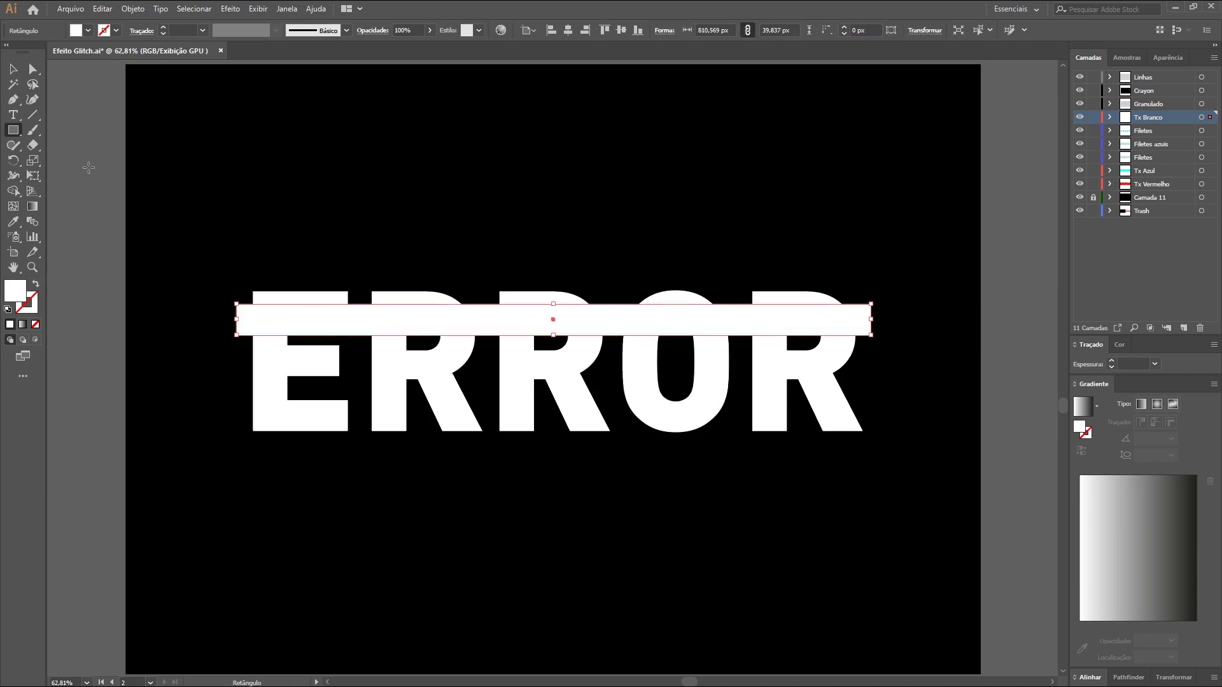
key("v")
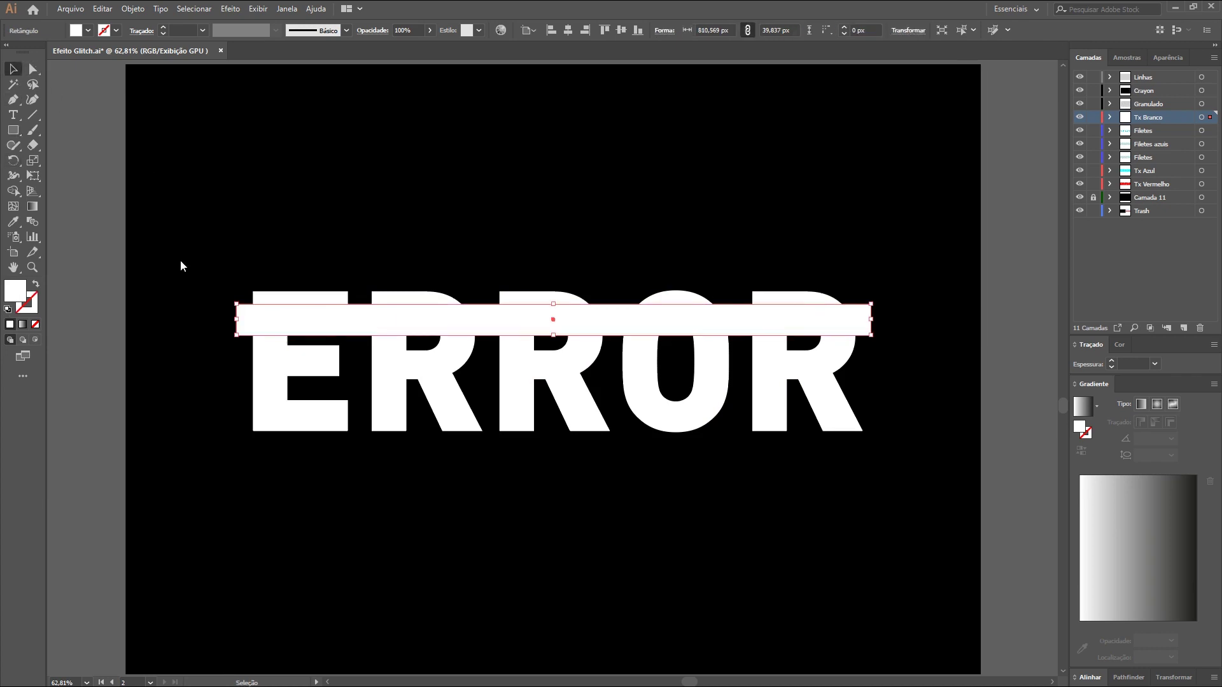
type("c78084")
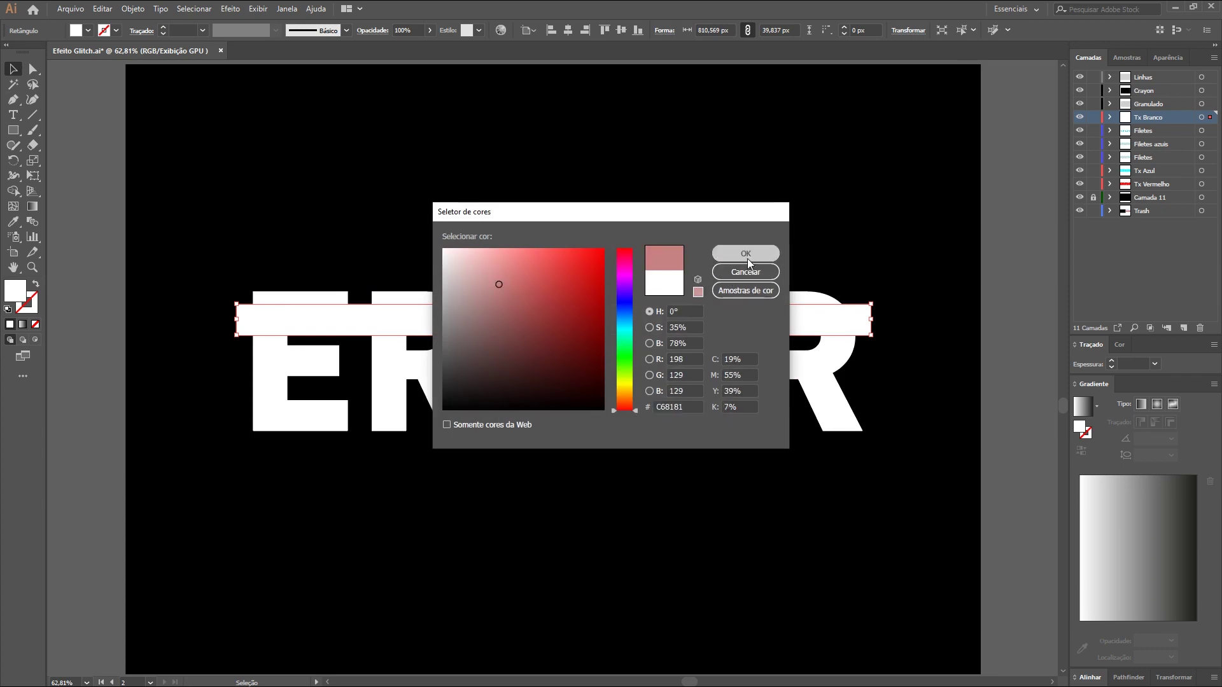
left_click(745, 254)
Add a thin middle strip and a thicker lower bar as copies, then select all three bars
left_click_drag(623, 327, 624, 380)
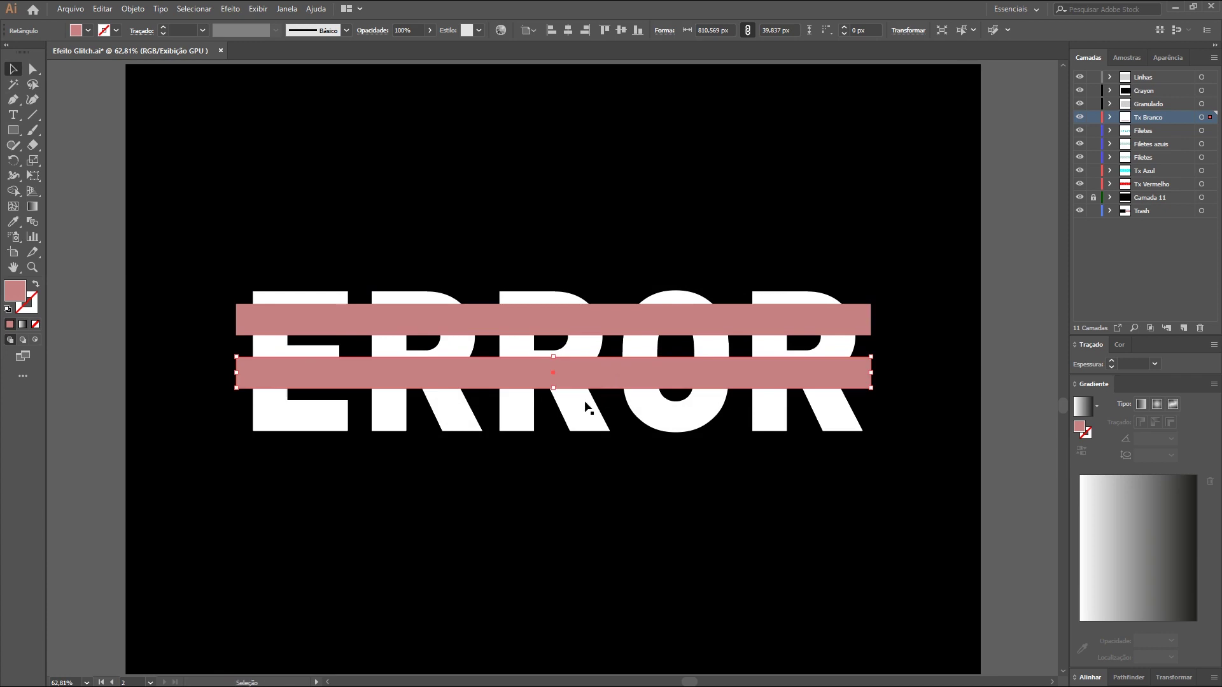
left_click_drag(553, 389, 556, 364)
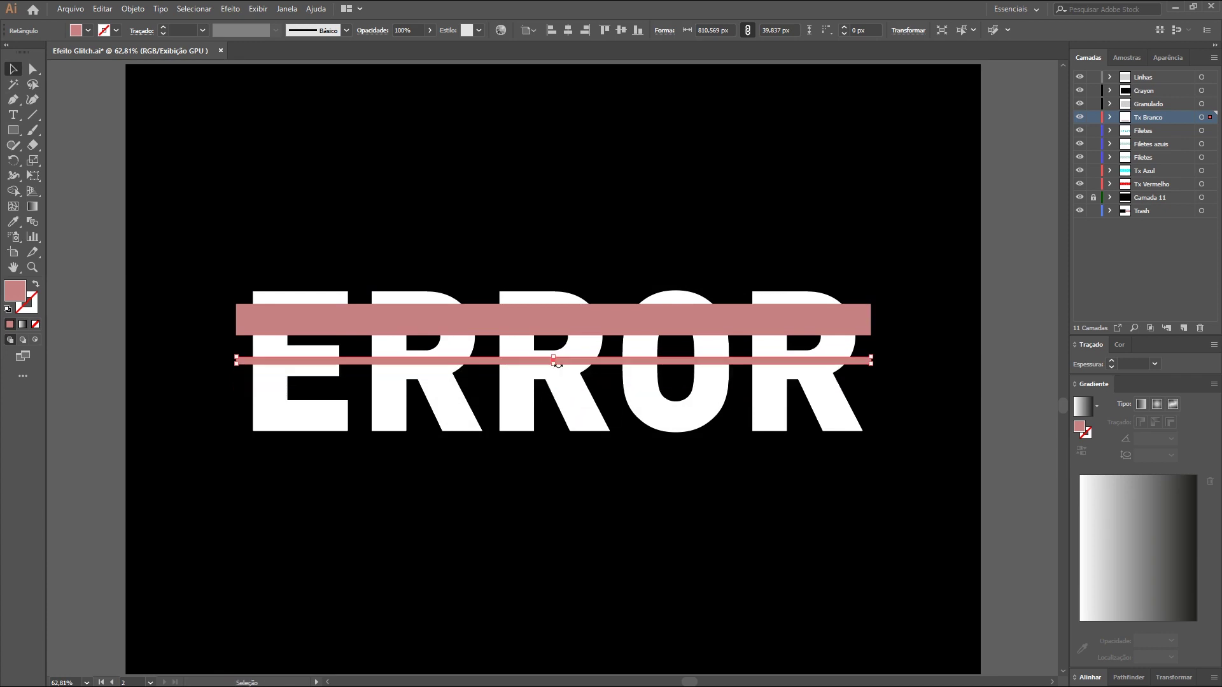
left_click(136, 324)
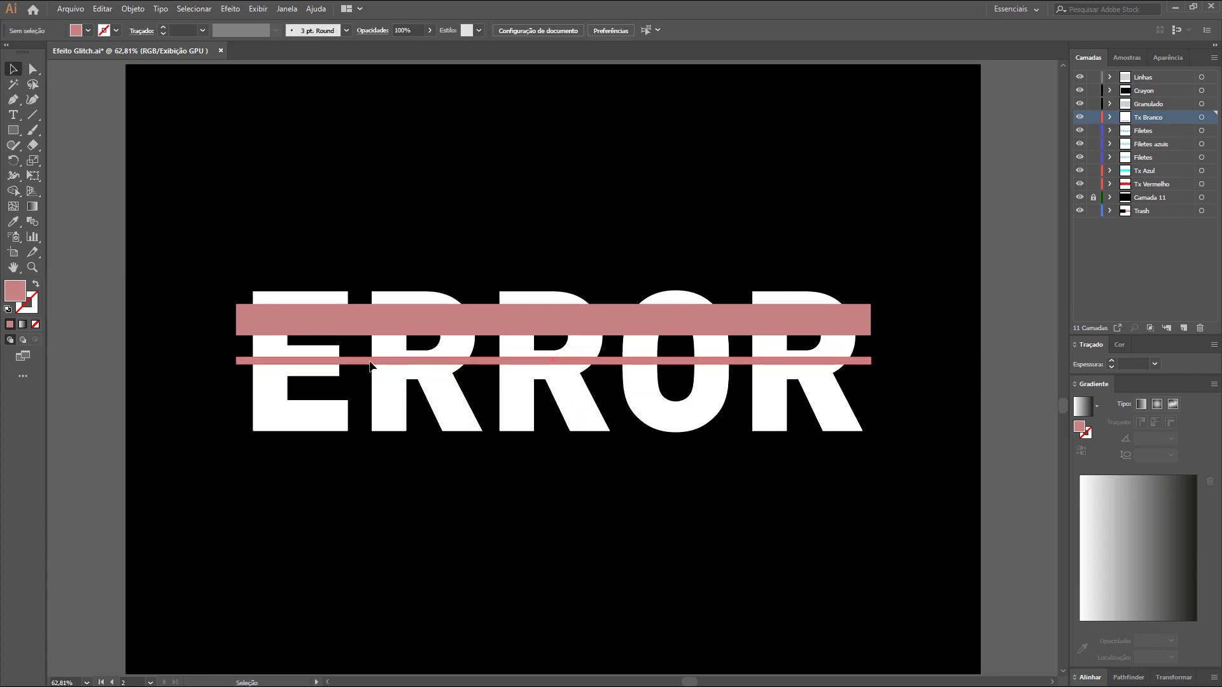
left_click_drag(371, 402, 547, 409)
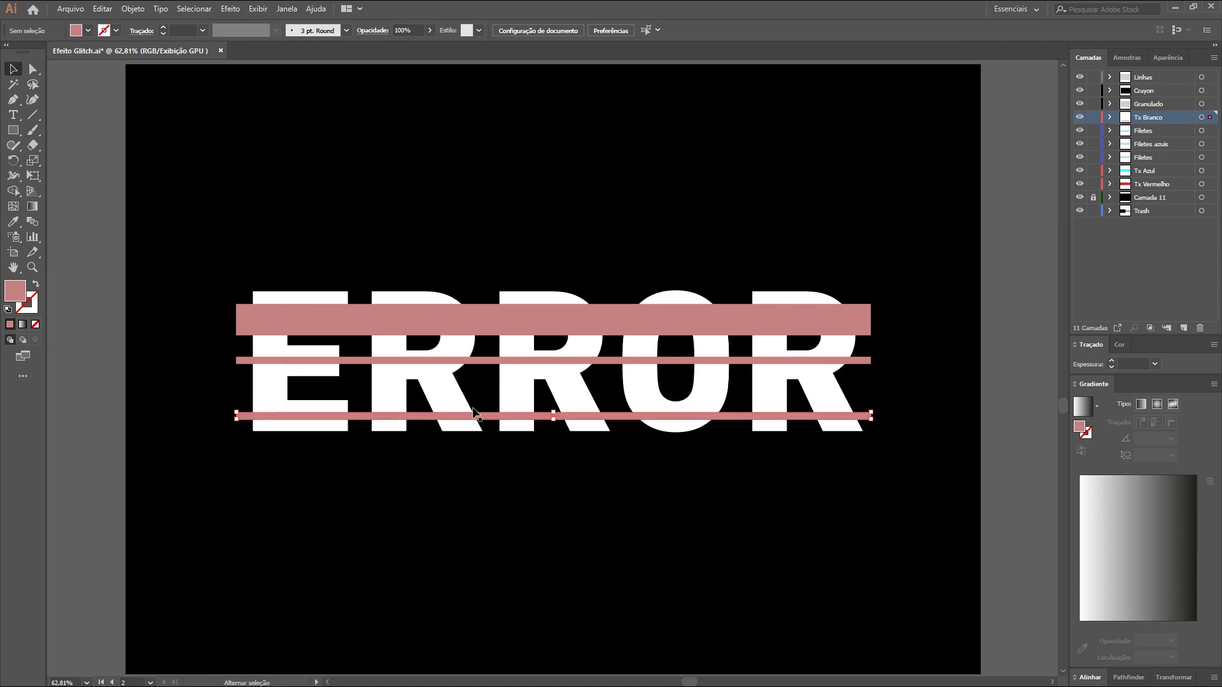
left_click_drag(554, 413, 555, 397)
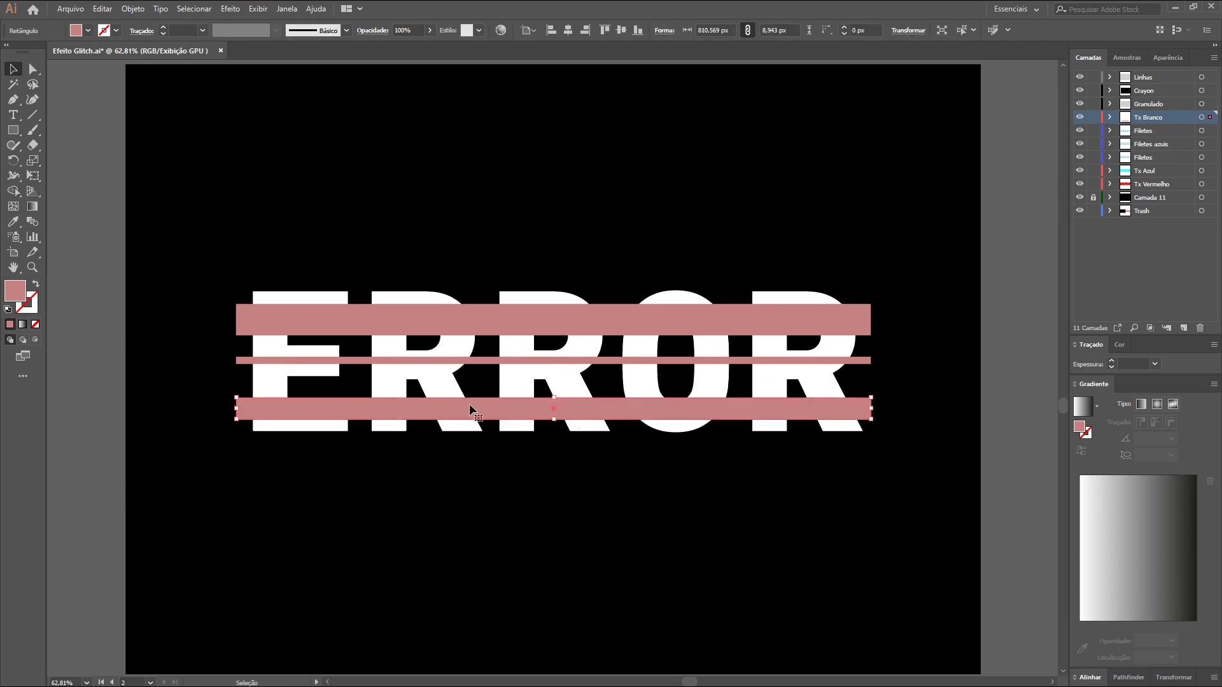
left_click_drag(474, 362, 474, 357)
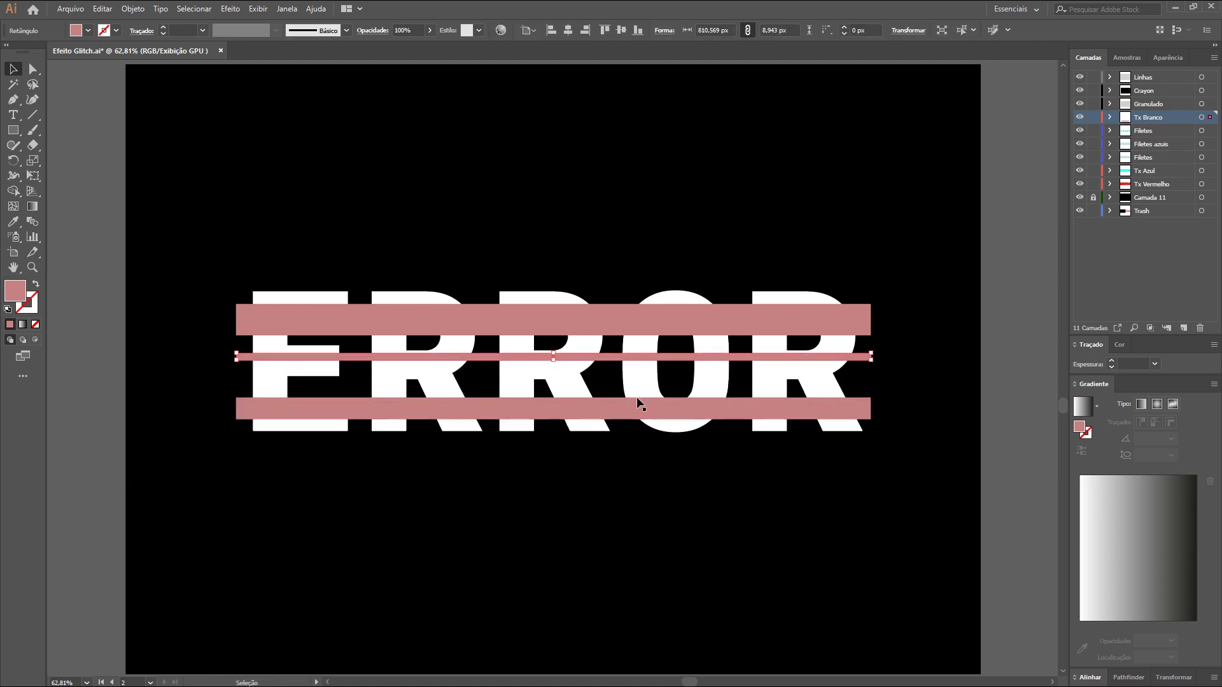
left_click(554, 408)
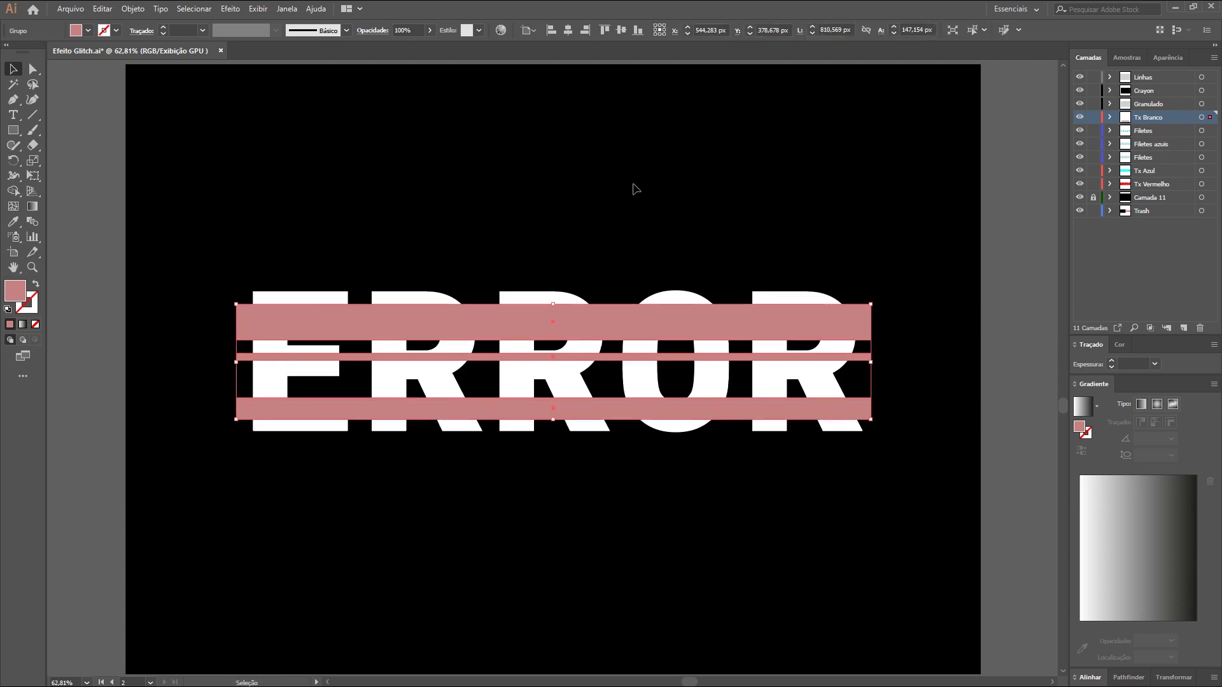
Divide the ERROR letters and pink bars with Pathfinder Dividir, then ungroup the pieces
left_click(526, 300, "shift")
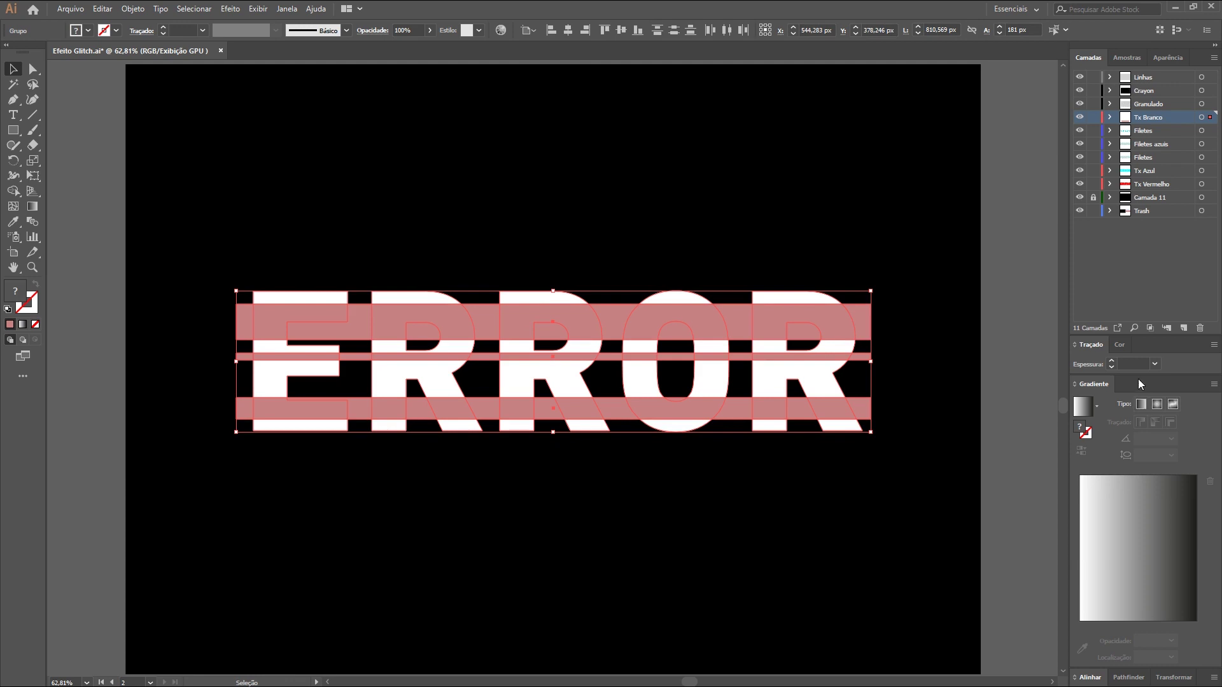
left_click_drag(1157, 380, 1146, 345)
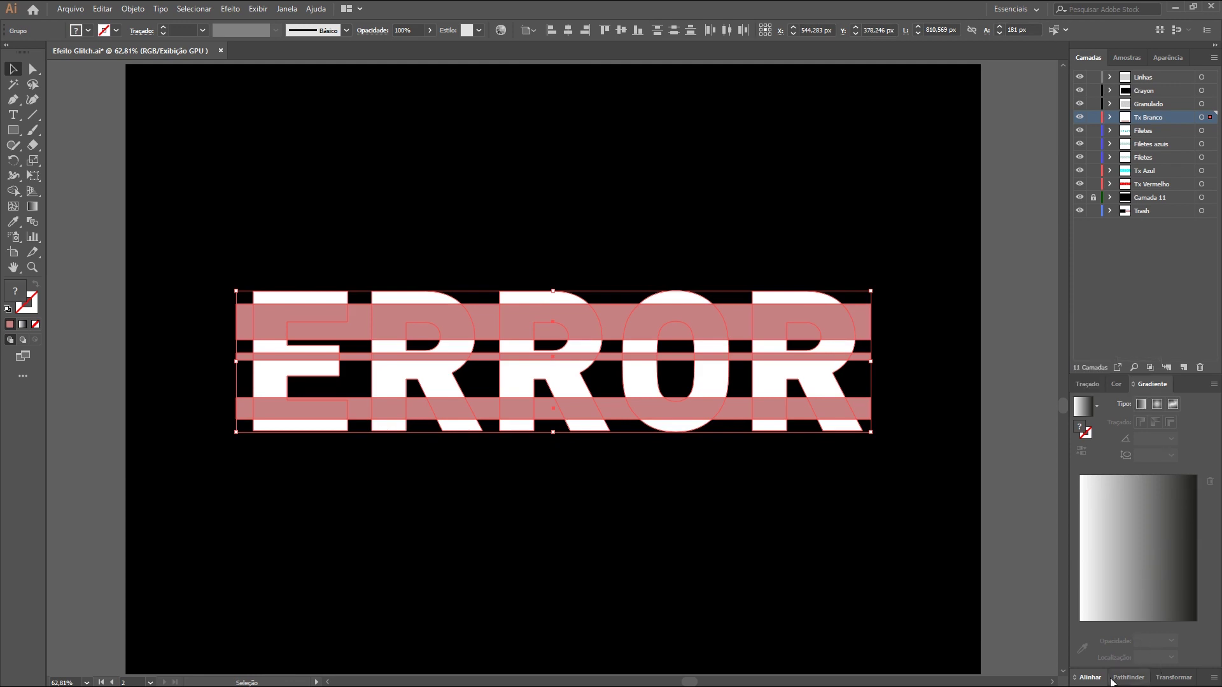
left_click(1128, 677)
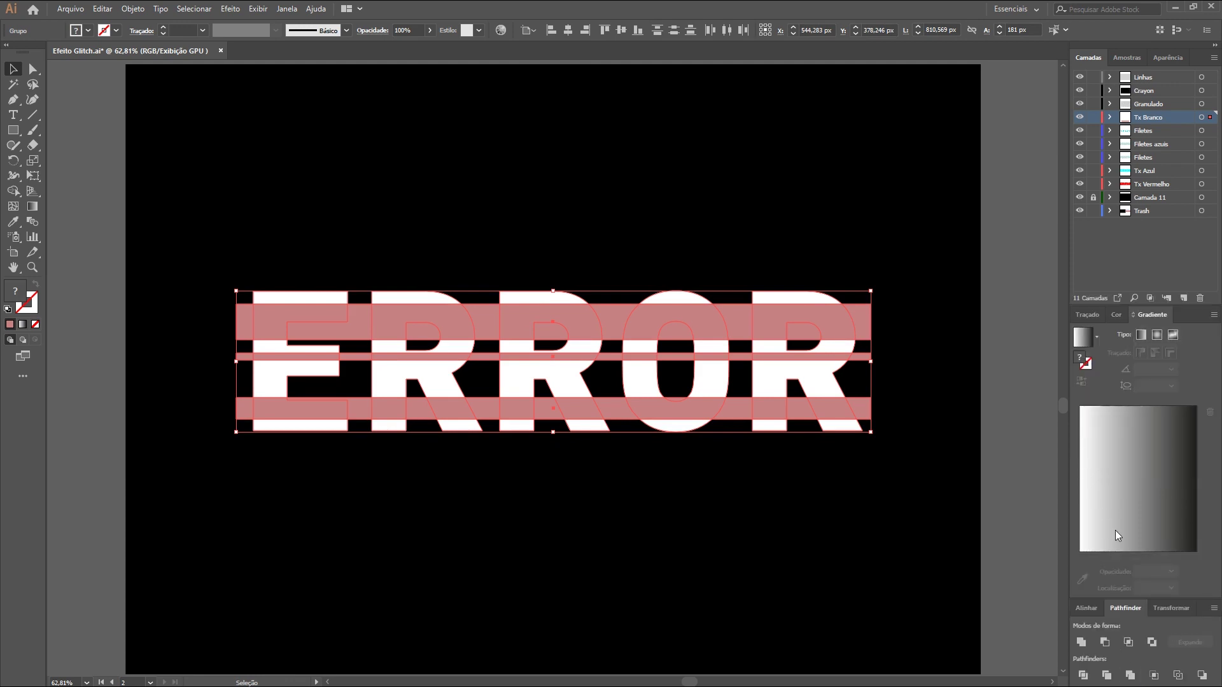
left_click_drag(1136, 616, 771, 119)
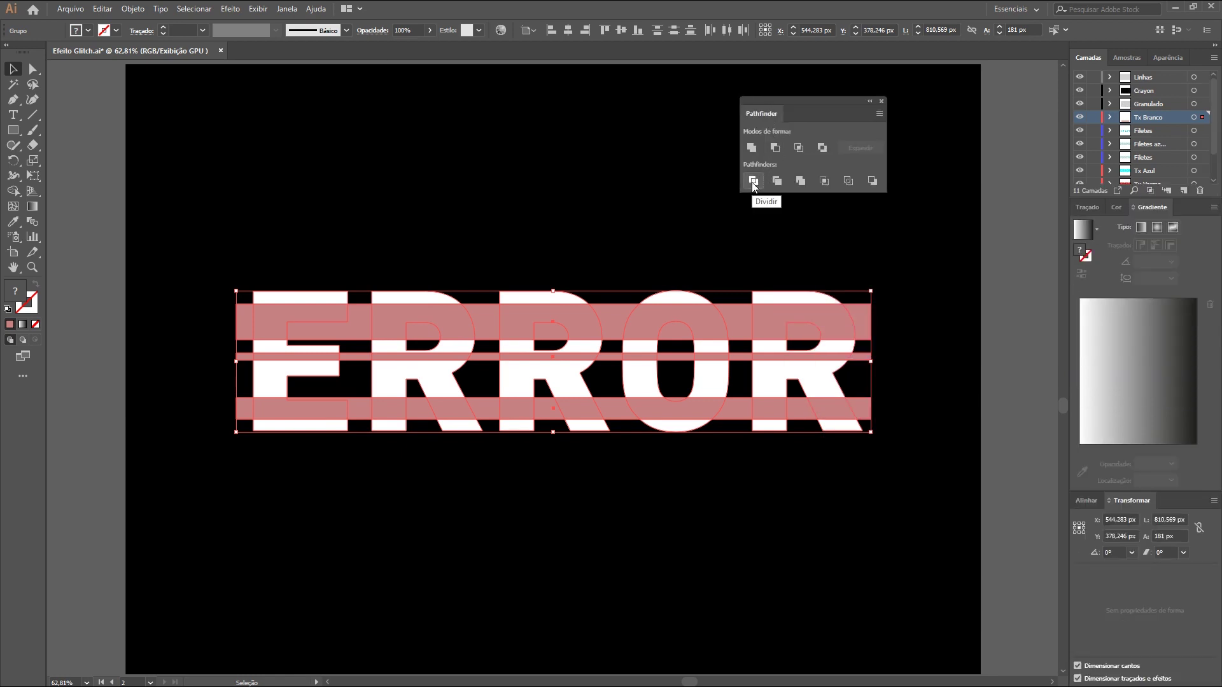
left_click(753, 183)
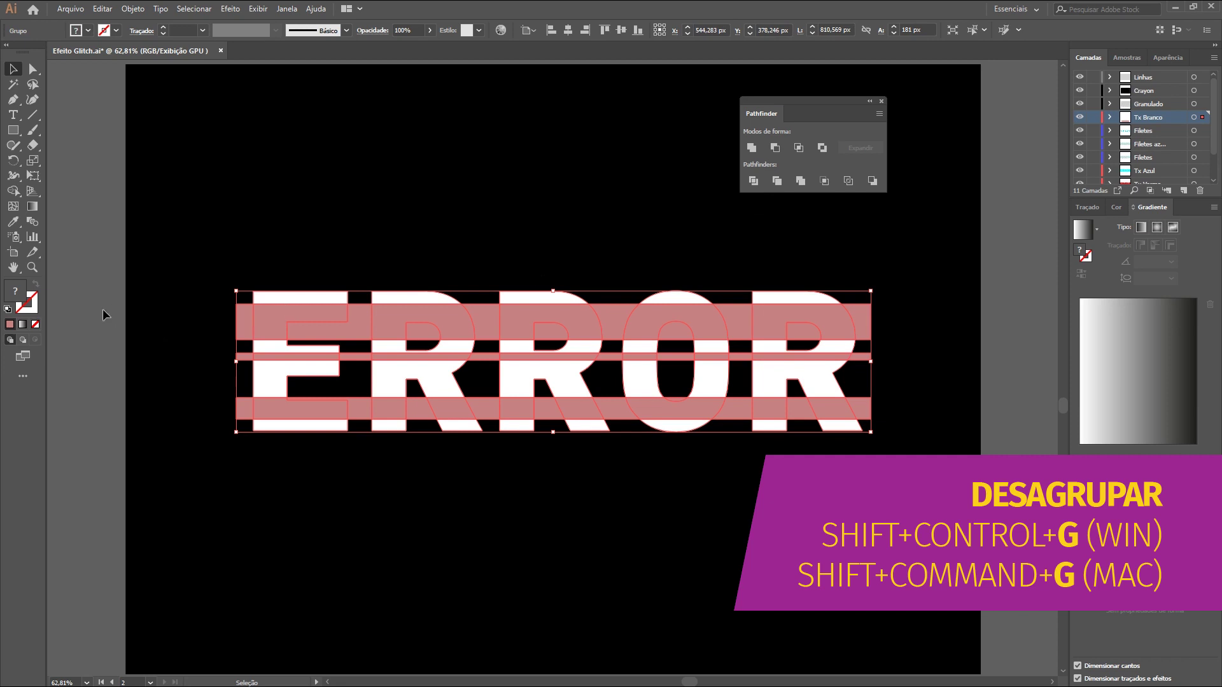
key("shift+ctrl+g")
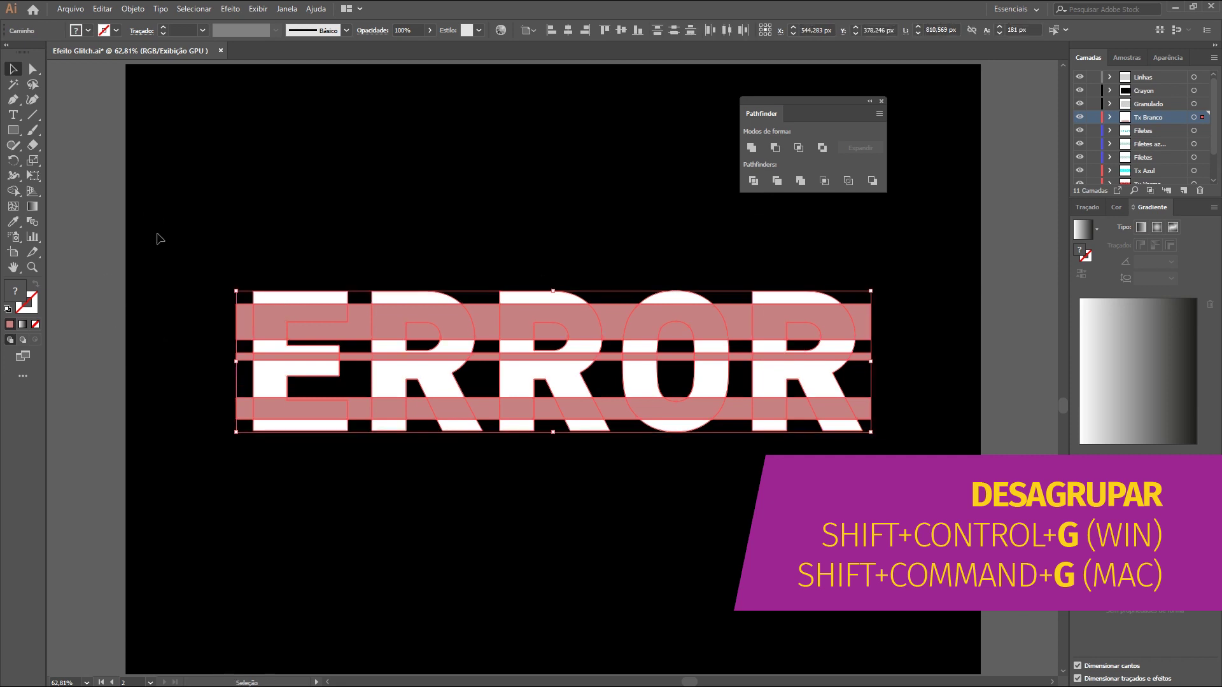
Narrow the left pink bar piece and shift another bar piece about 200 px right
left_click(75, 272)
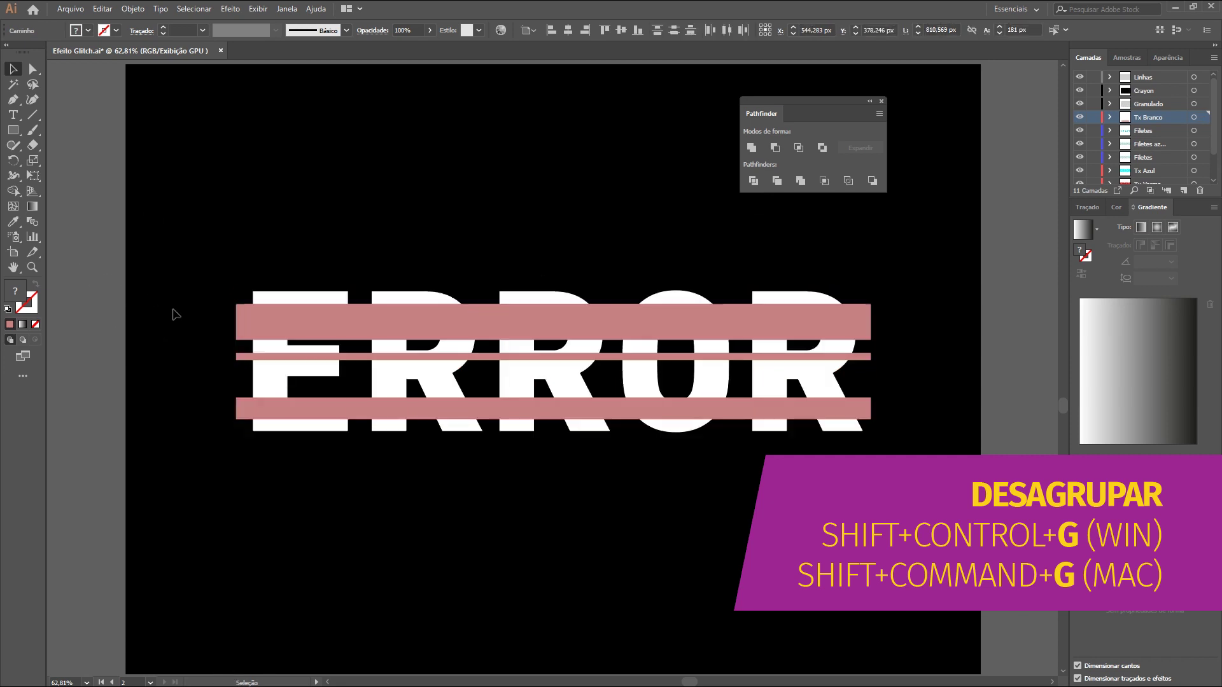
left_click(276, 331)
left_click_drag(366, 325, 461, 316)
left_click(491, 325)
left_click(421, 323)
left_click_drag(424, 323, 551, 326)
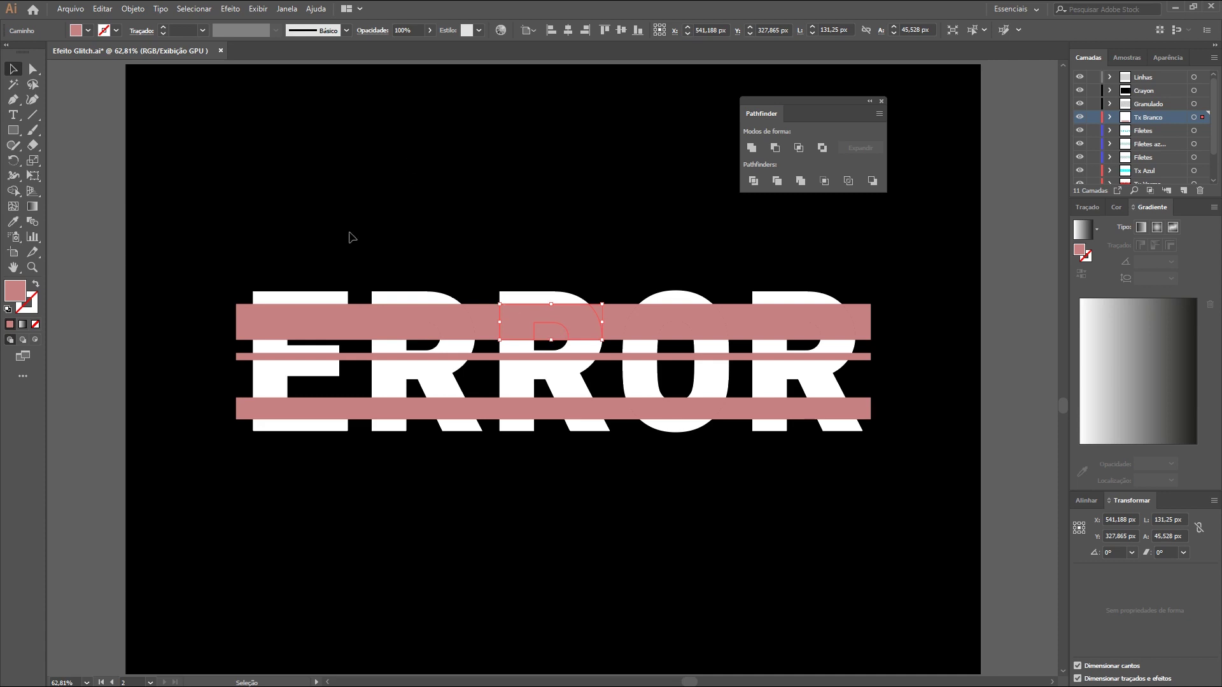
Trim the pink bars to the letter shapes with Ctrl+7, then undo it
left_click_drag(349, 235, 620, 417)
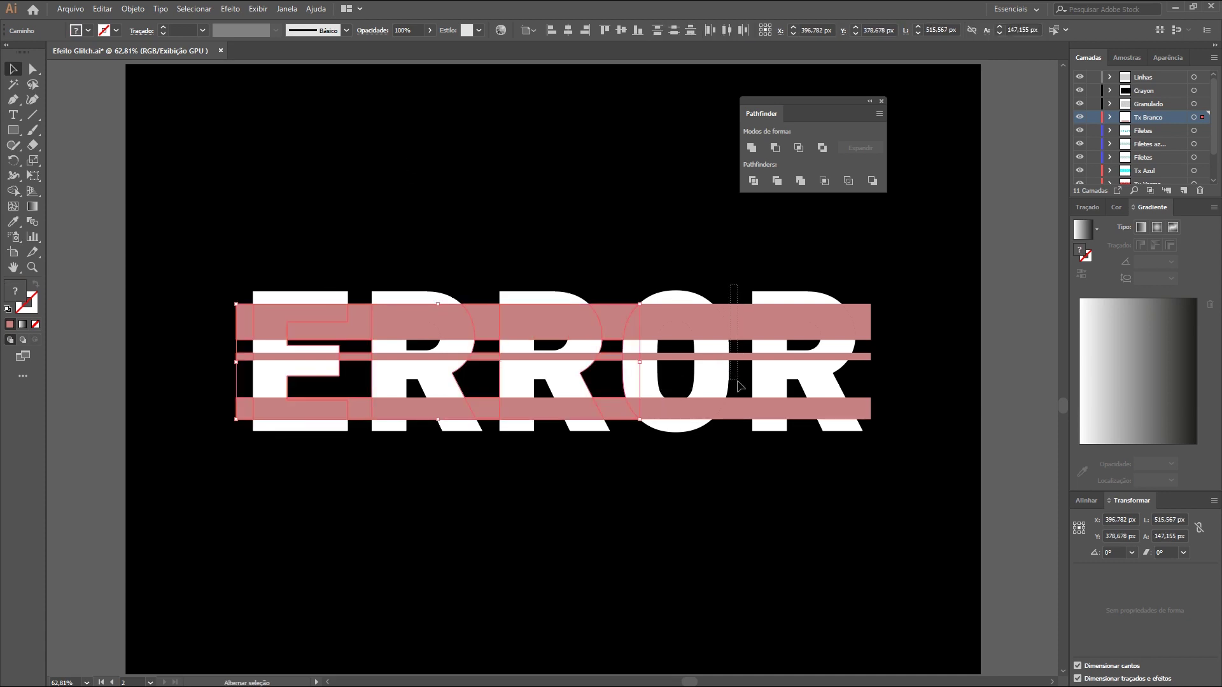
left_click(740, 411, "shift")
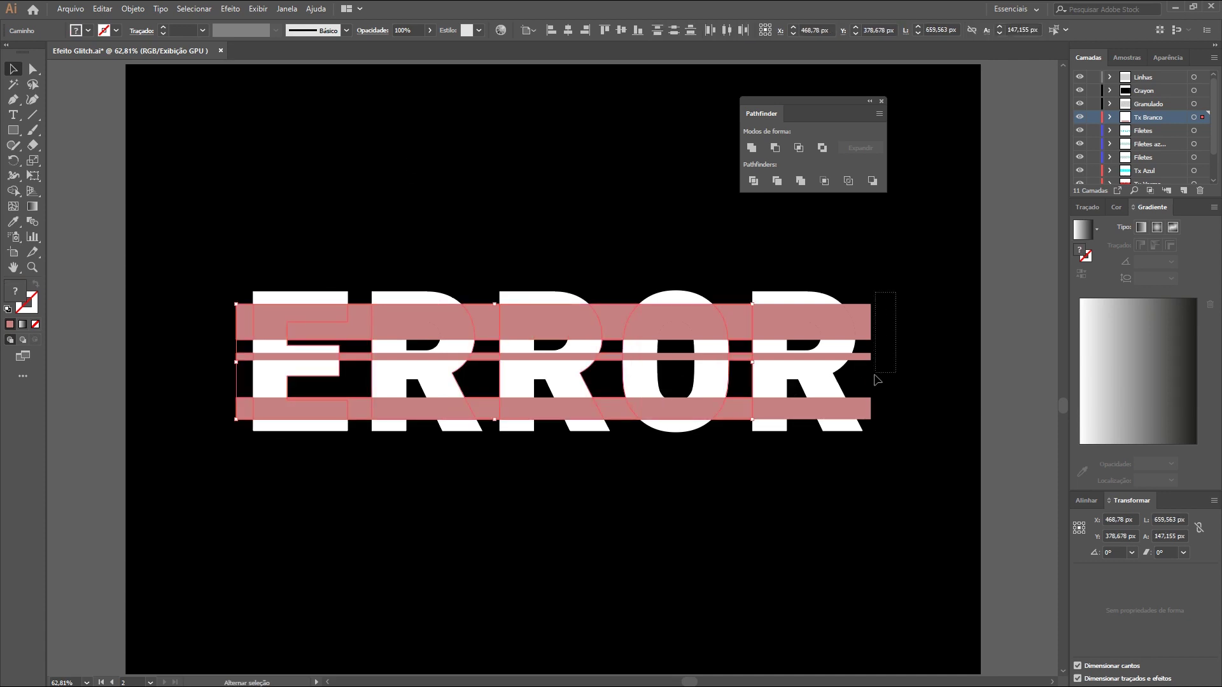
key("ctrl+7")
left_click(485, 175)
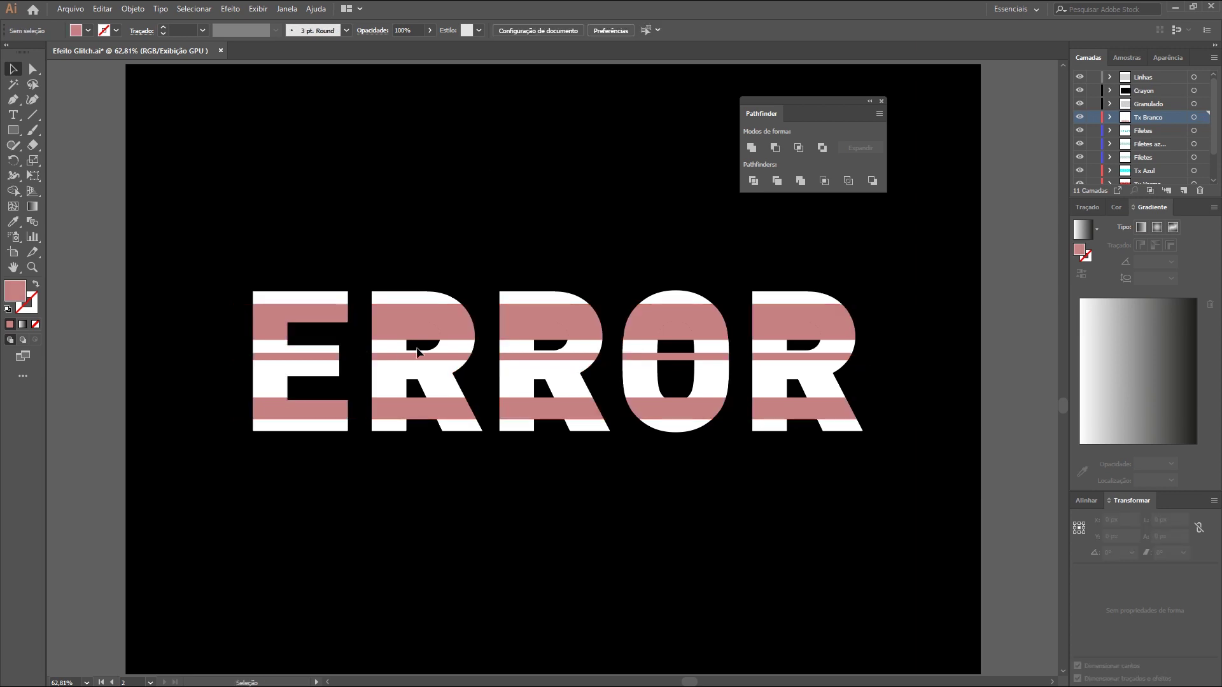
left_click(545, 342)
left_click(676, 337, "shift")
left_click(799, 338, "shift")
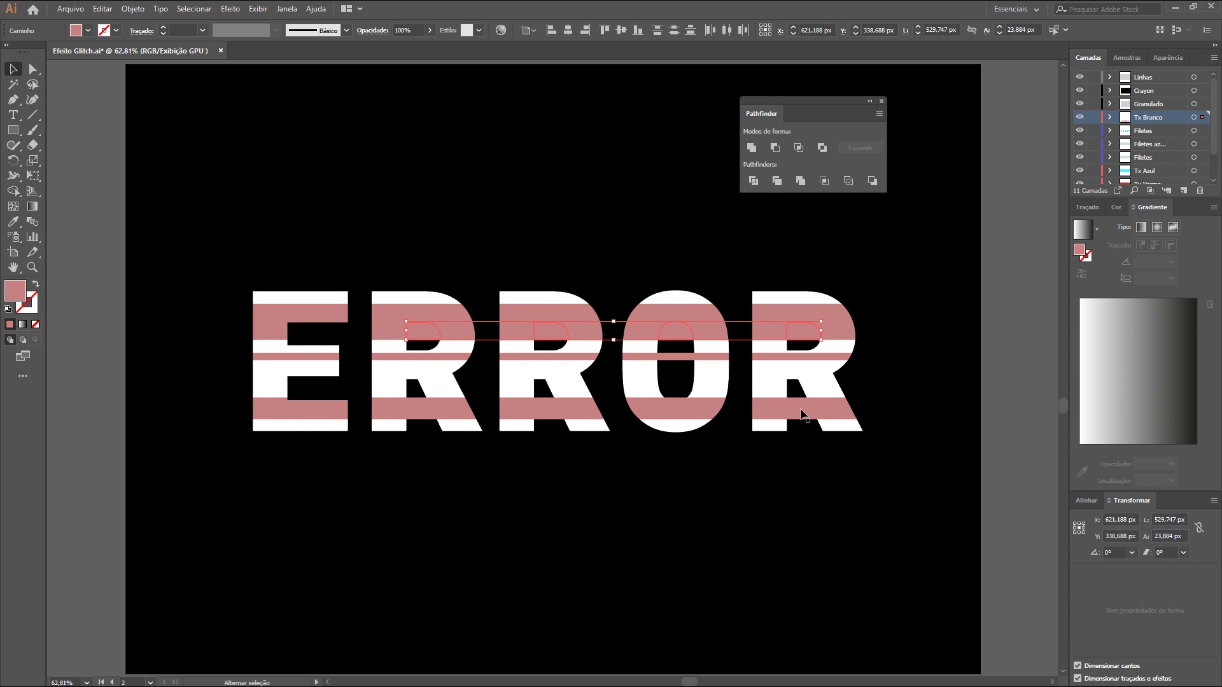
left_click(790, 417, "shift")
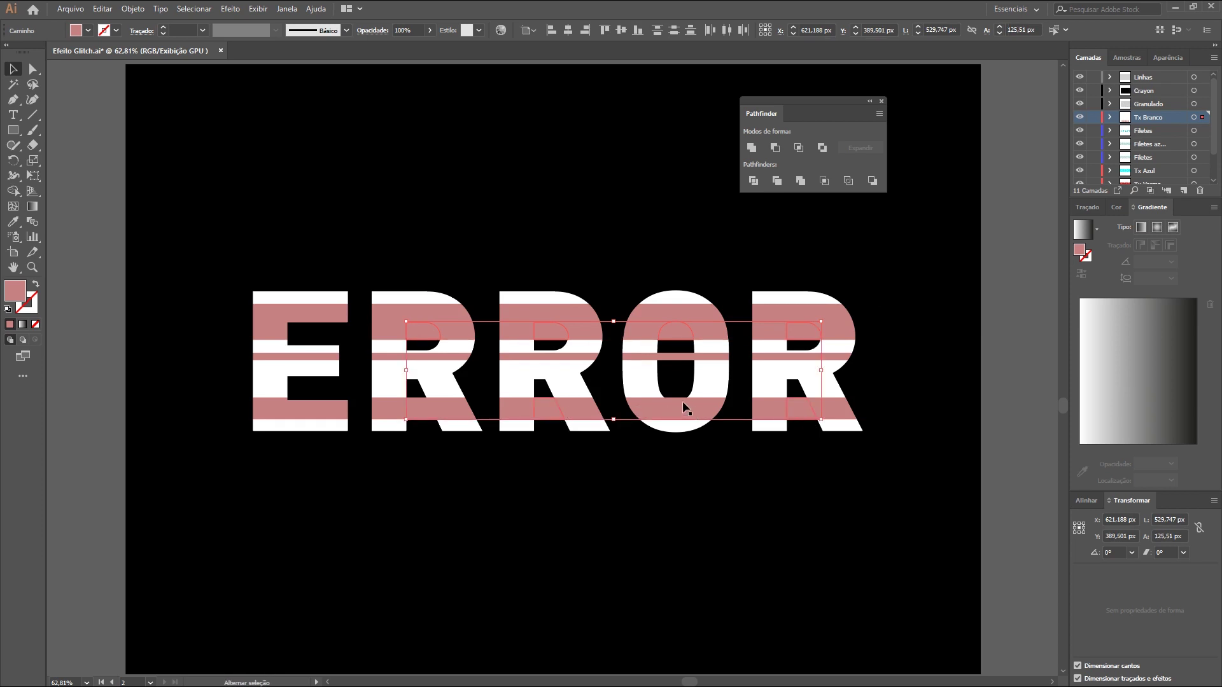
key("ctrl+z")
Include the O and right-end pieces and trim the bars to the letters again
left_click(611, 413, "shift")
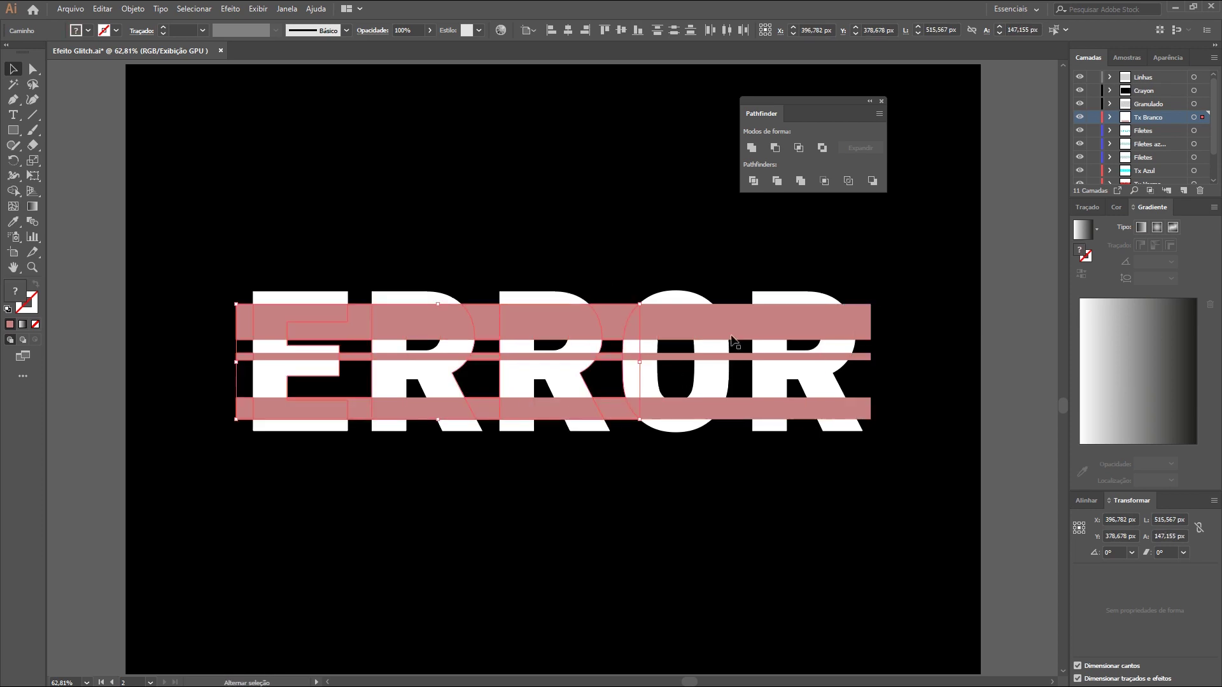
left_click(740, 411, "shift")
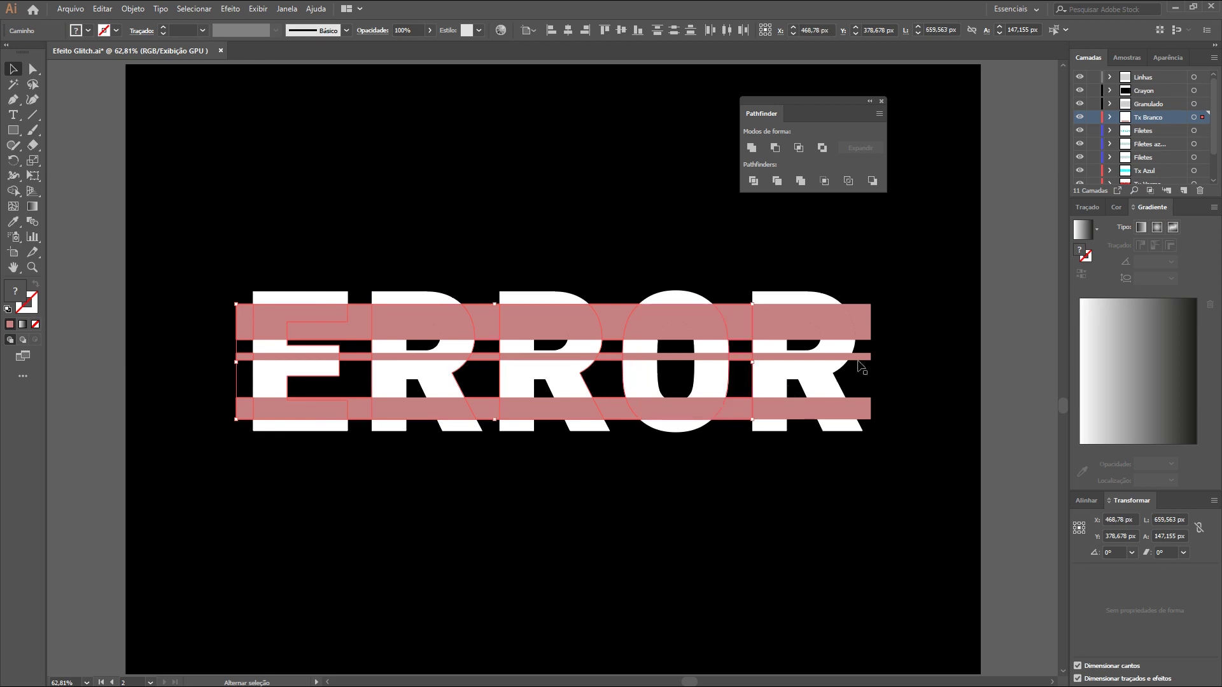
left_click_drag(875, 298, 877, 380)
key("ctrl+7")
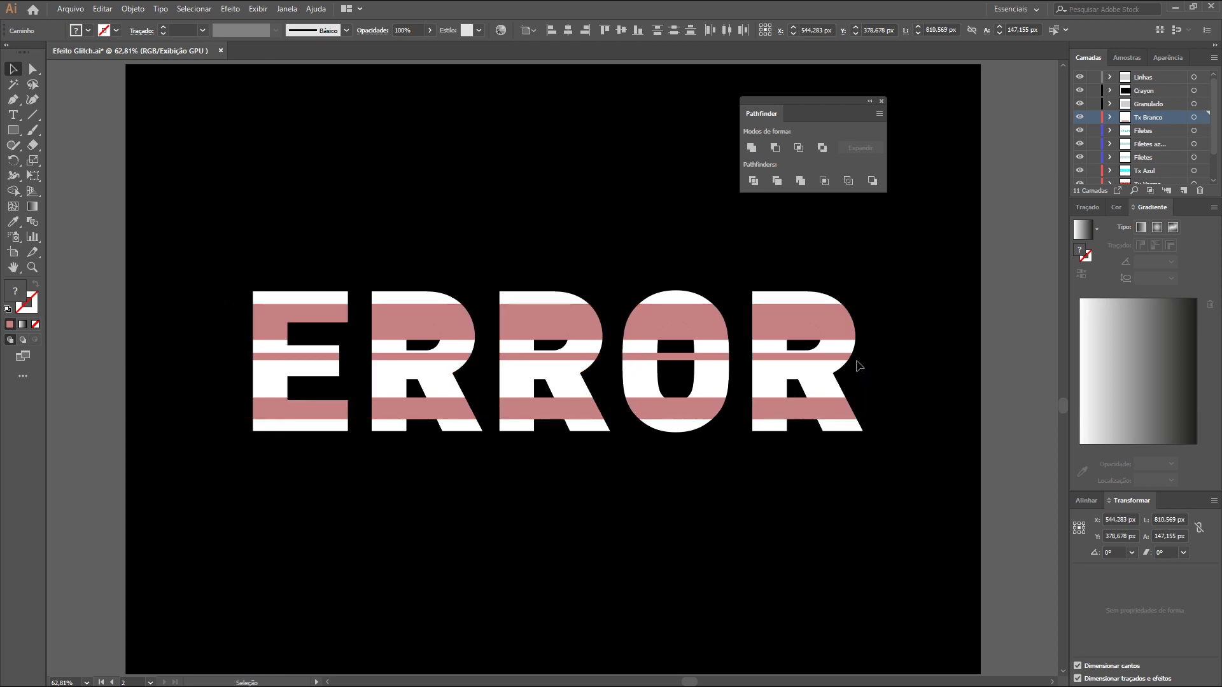
key("ctrl+shift+a")
Delete the leftover pink shapes inside the R, R and O counters
left_click(424, 341)
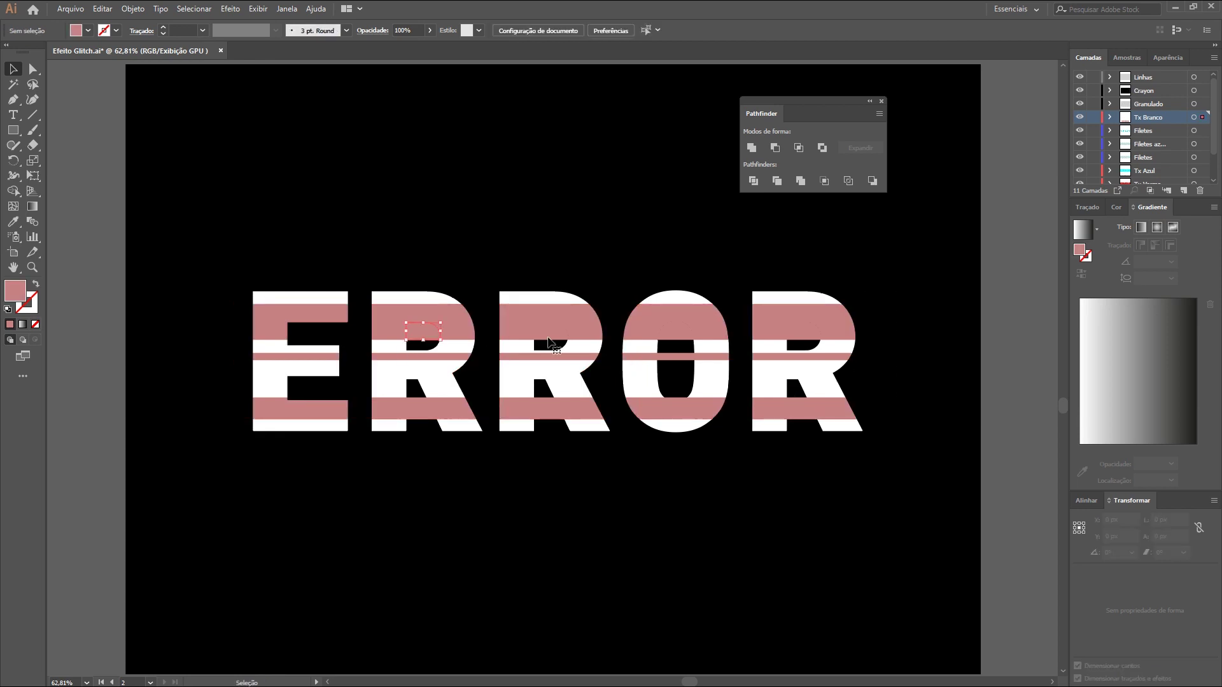
left_click(550, 337, "shift")
left_click(676, 337, "shift")
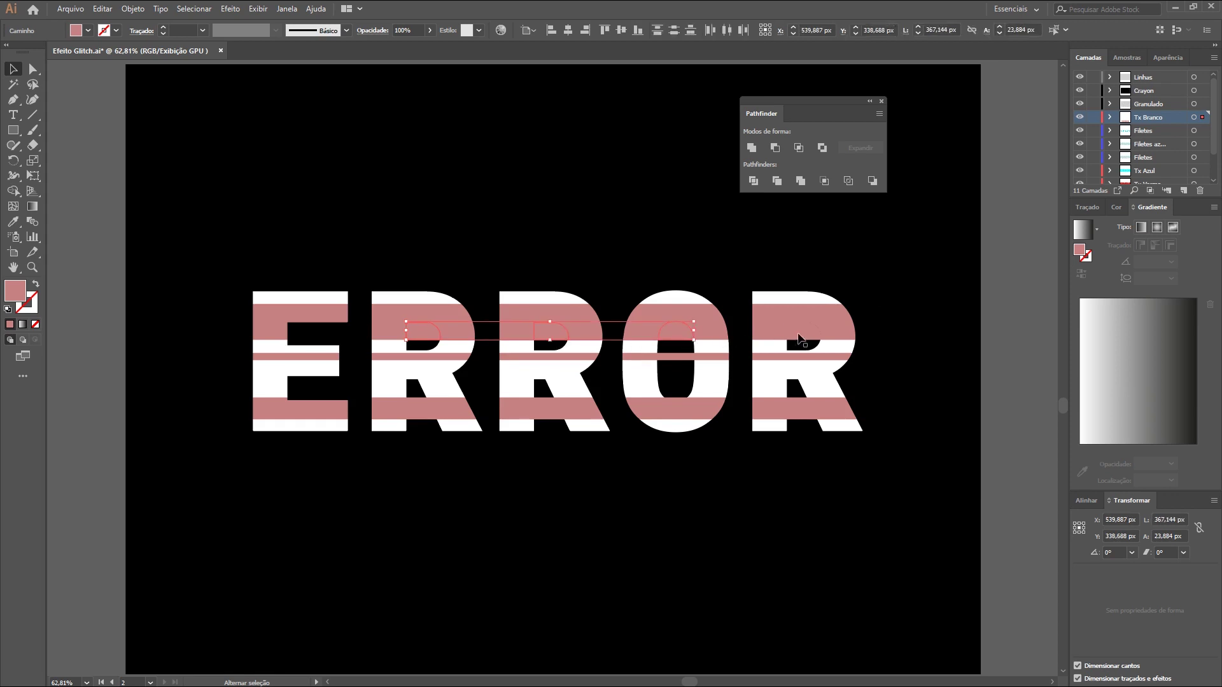
key("Delete")
left_click(656, 357)
left_click(779, 356, "shift")
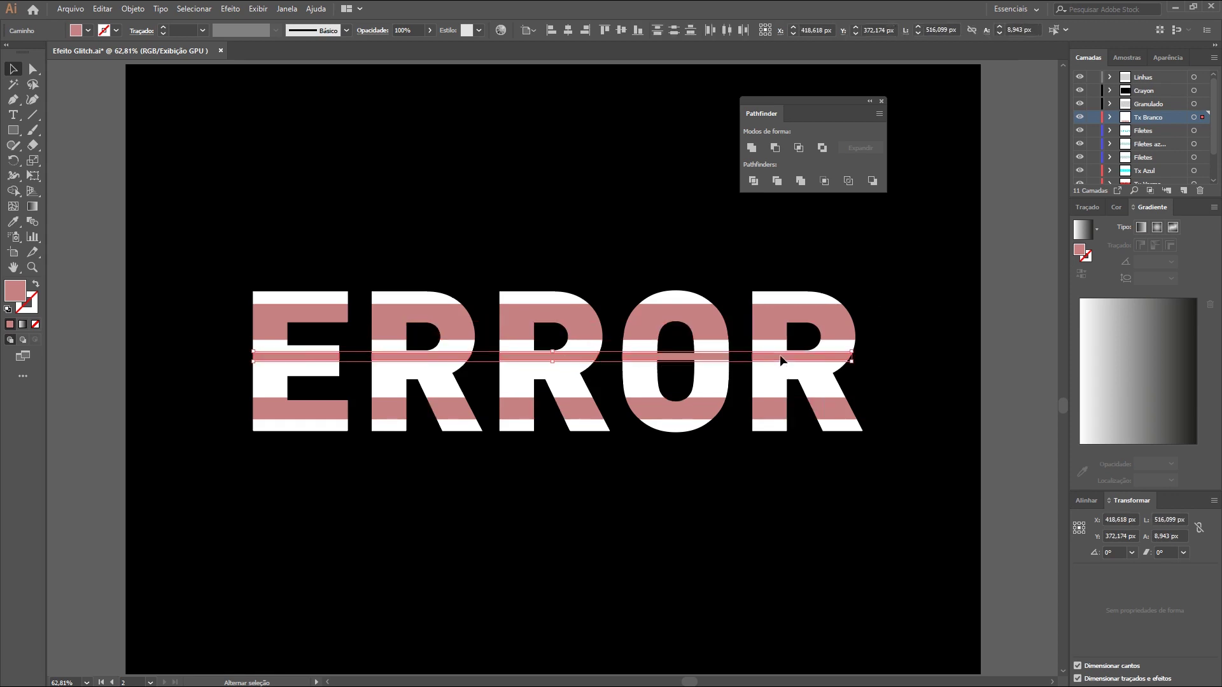
Select the lower stripe pieces across all five ERROR letters
left_click(331, 410)
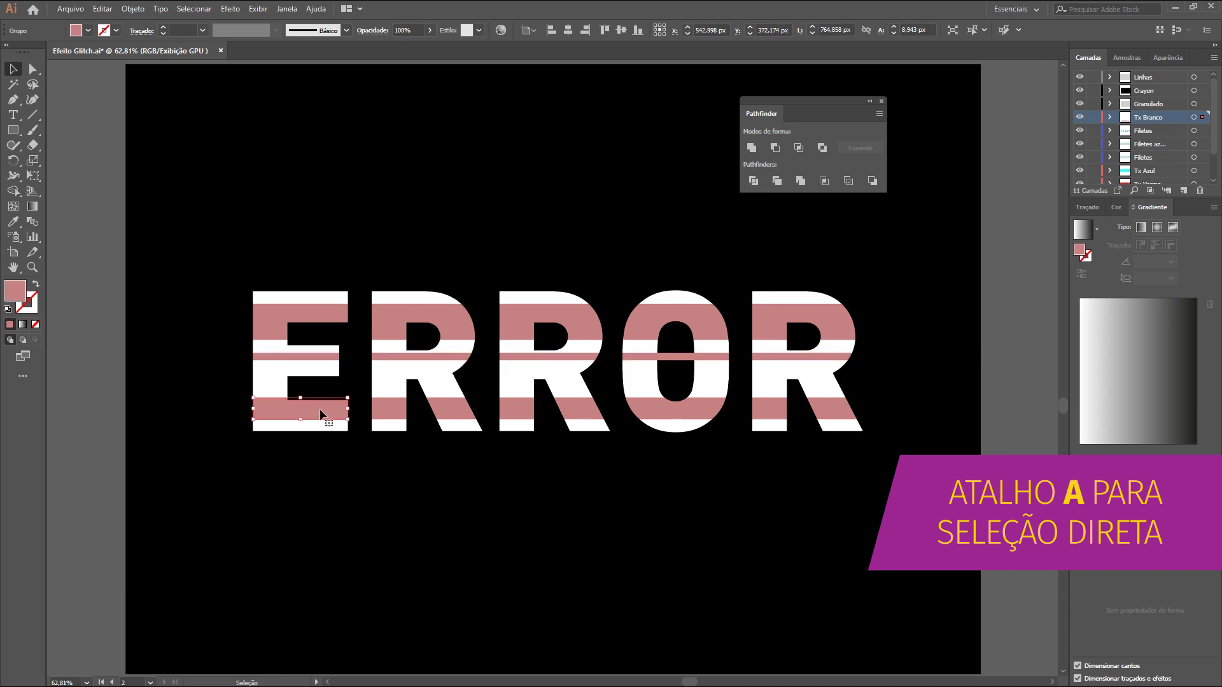
left_click(453, 412, "shift")
left_click(526, 413, "shift")
left_click(643, 414, "shift")
left_click(772, 414, "shift")
left_click(836, 414, "shift")
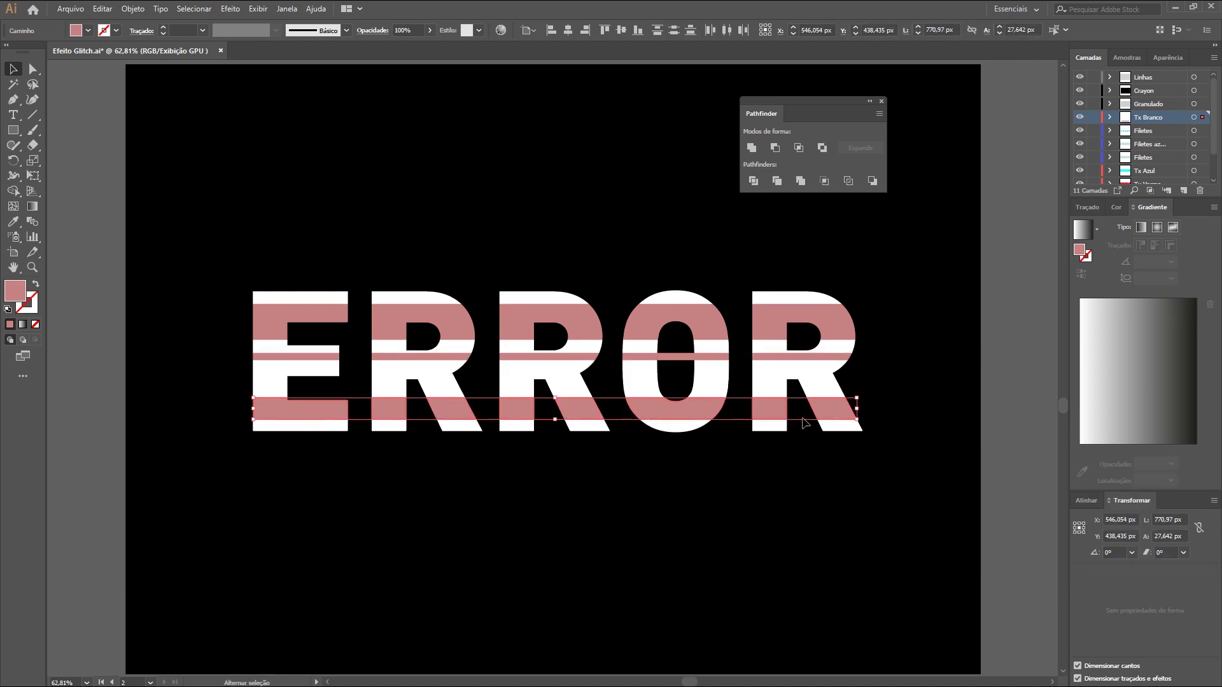
key("a")
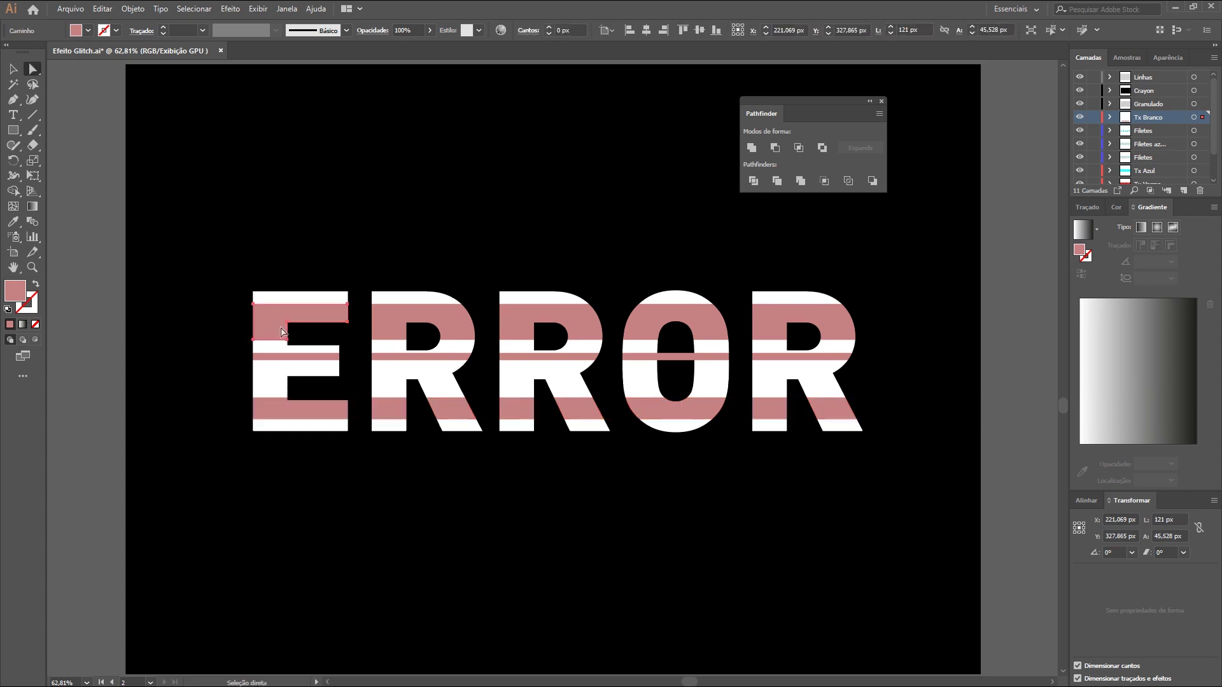
Shift the E's upper stripe left and the R, O and last R upper stripes right
left_click_drag(294, 318, 286, 318)
left_click(451, 321)
left_click_drag(451, 321, 521, 320)
left_click(523, 320)
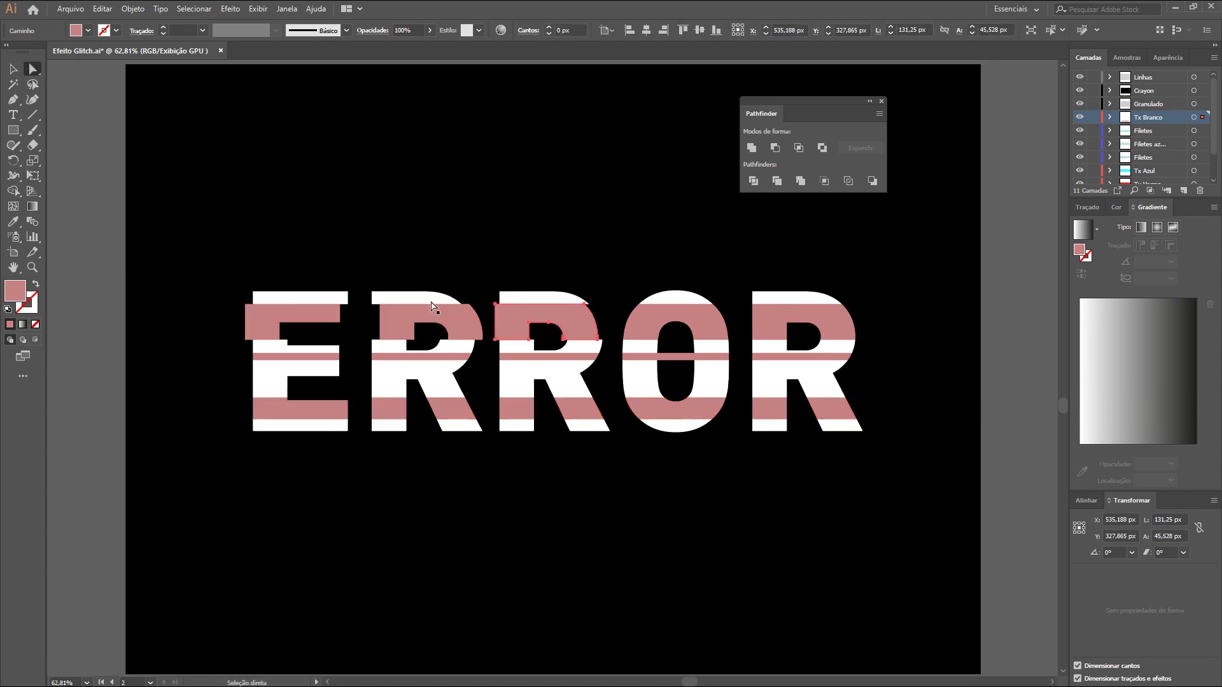
left_click(627, 335)
left_click_drag(627, 335, 631, 335)
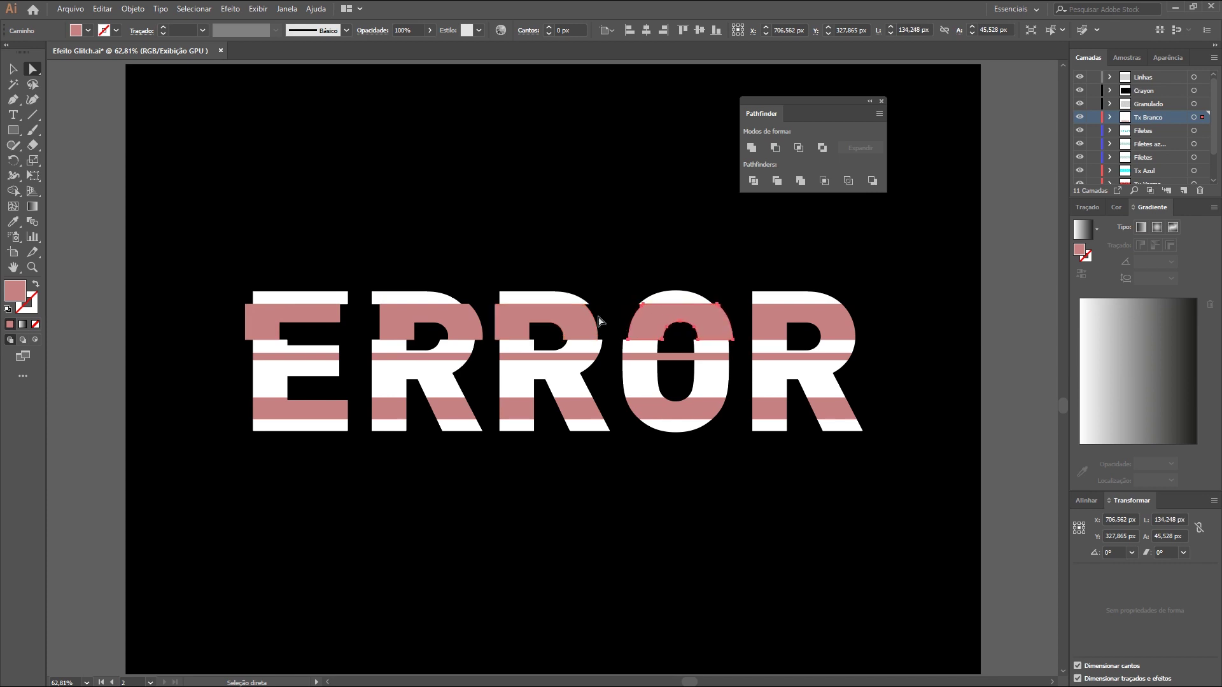
left_click(775, 327)
left_click_drag(775, 328, 783, 328)
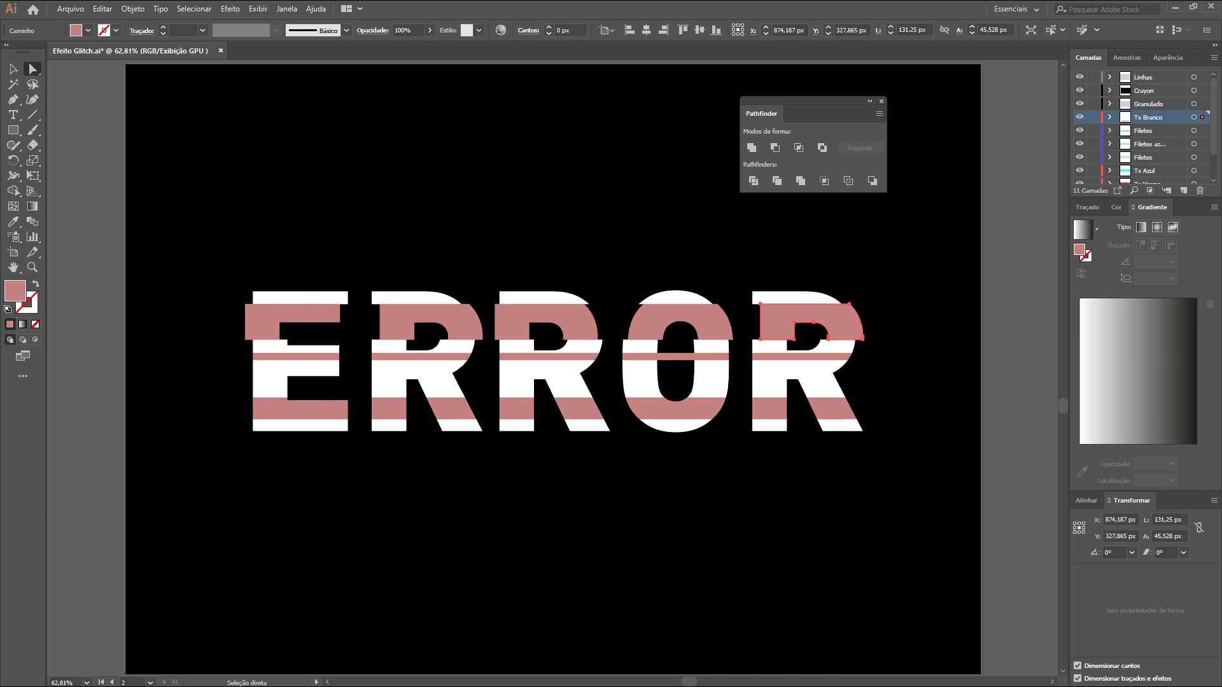
Select the E and first R thin stripes, then the whole thin stripe group
left_click(290, 357)
left_click(407, 356, "shift")
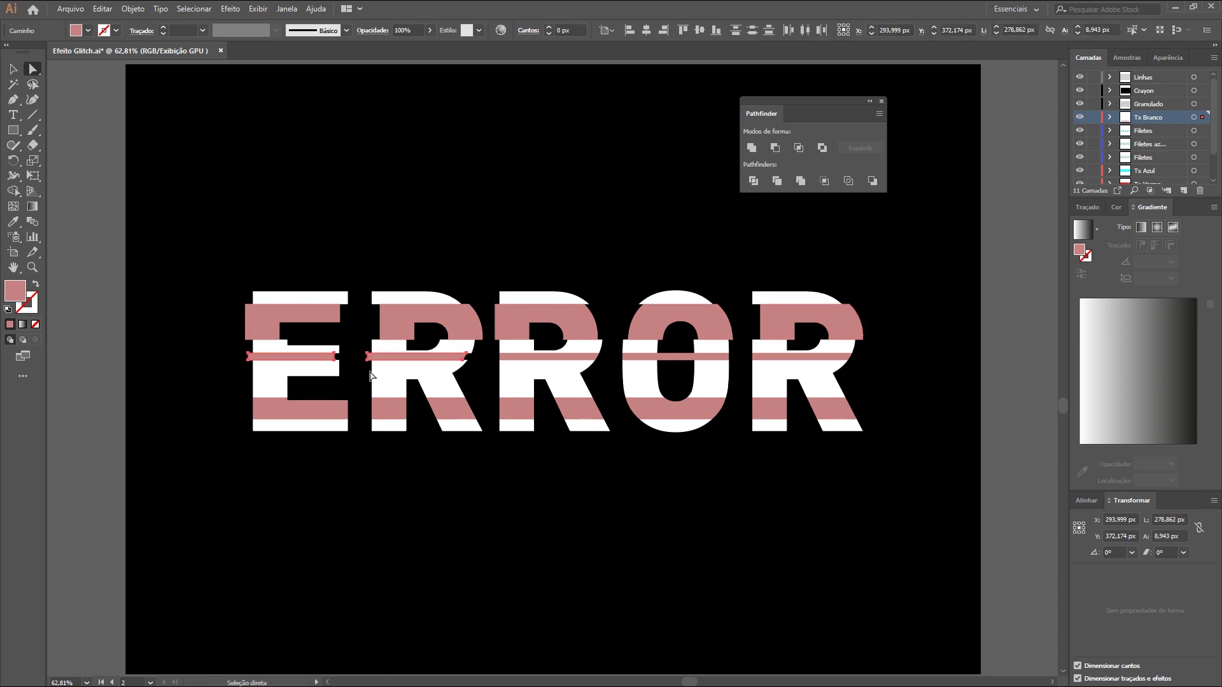
key("v")
left_click(576, 356)
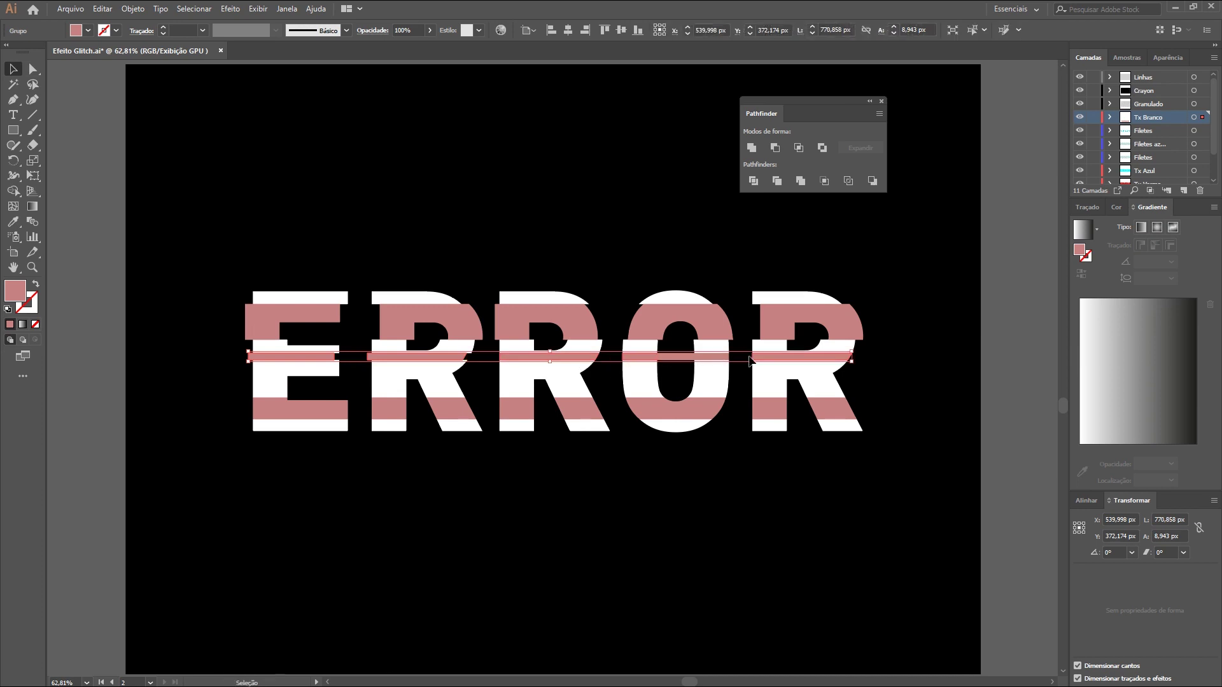
left_click(746, 392)
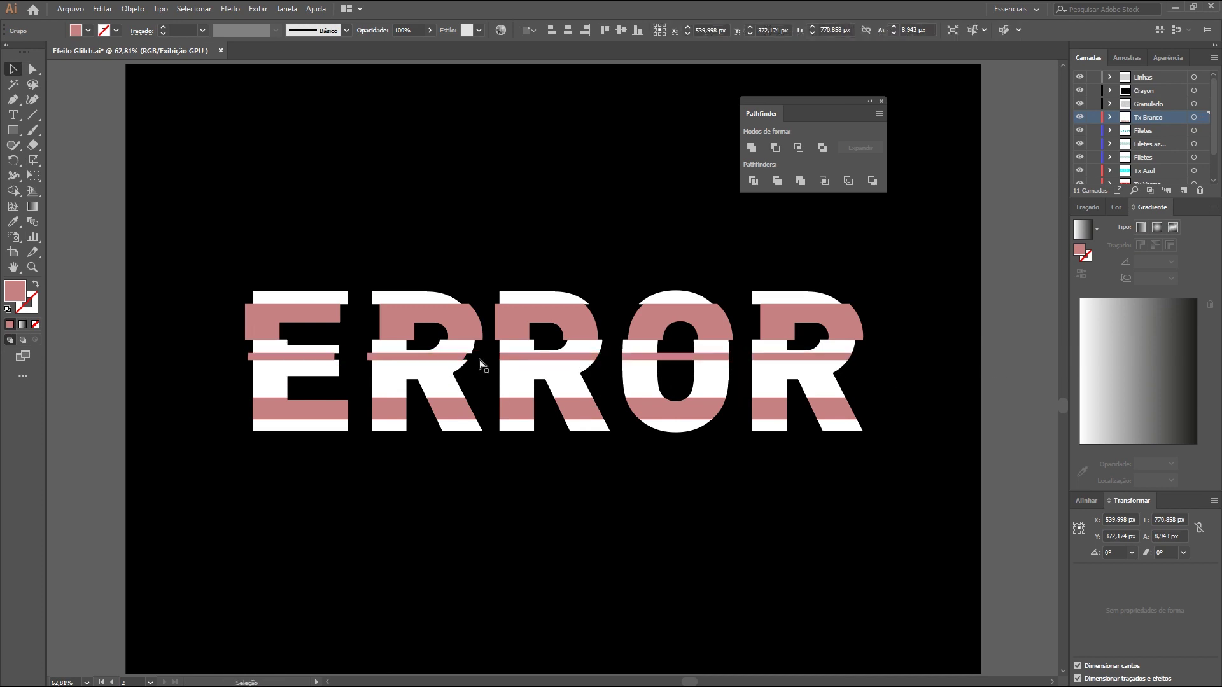
Nudge the thin stripes of the second R, O and last R 10 px left
key("a")
left_click(585, 358)
left_click(662, 357, "shift")
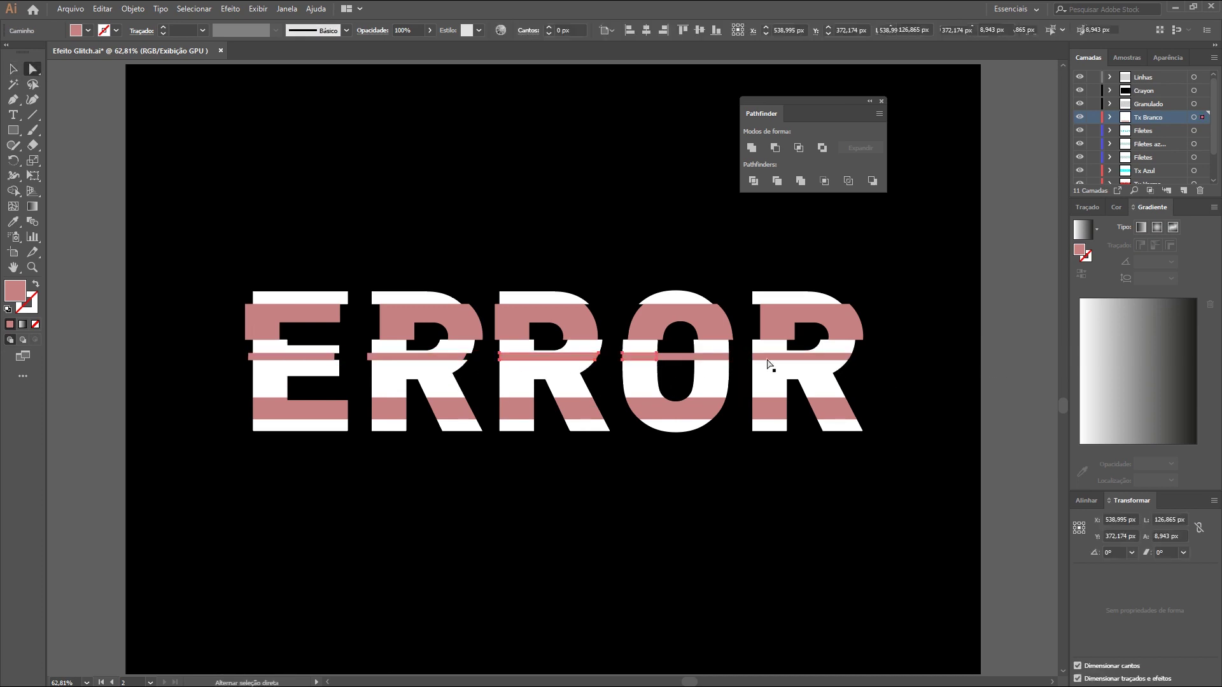
left_click(773, 358, "shift")
left_click(716, 358, "shift")
key("shift+Left")
key("shift+Left")
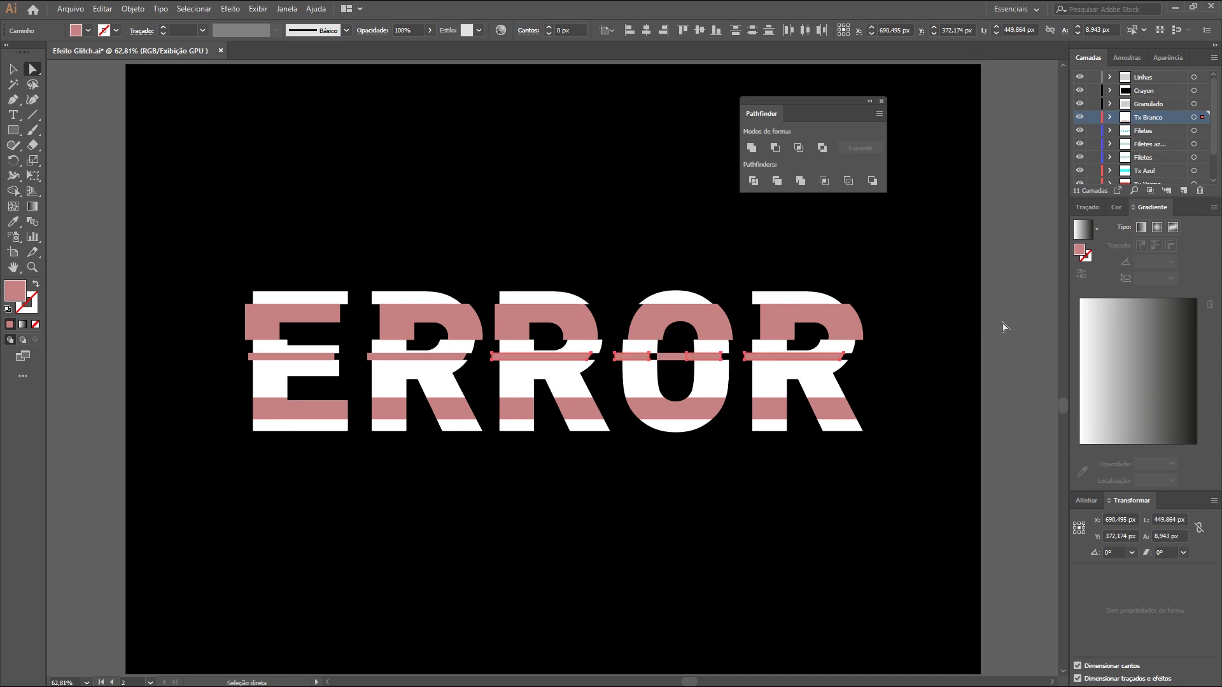
Check a thin stripe piece and reselect the lower stripes of E and both Rs
left_click(1003, 327)
left_click(633, 354)
left_click(214, 334)
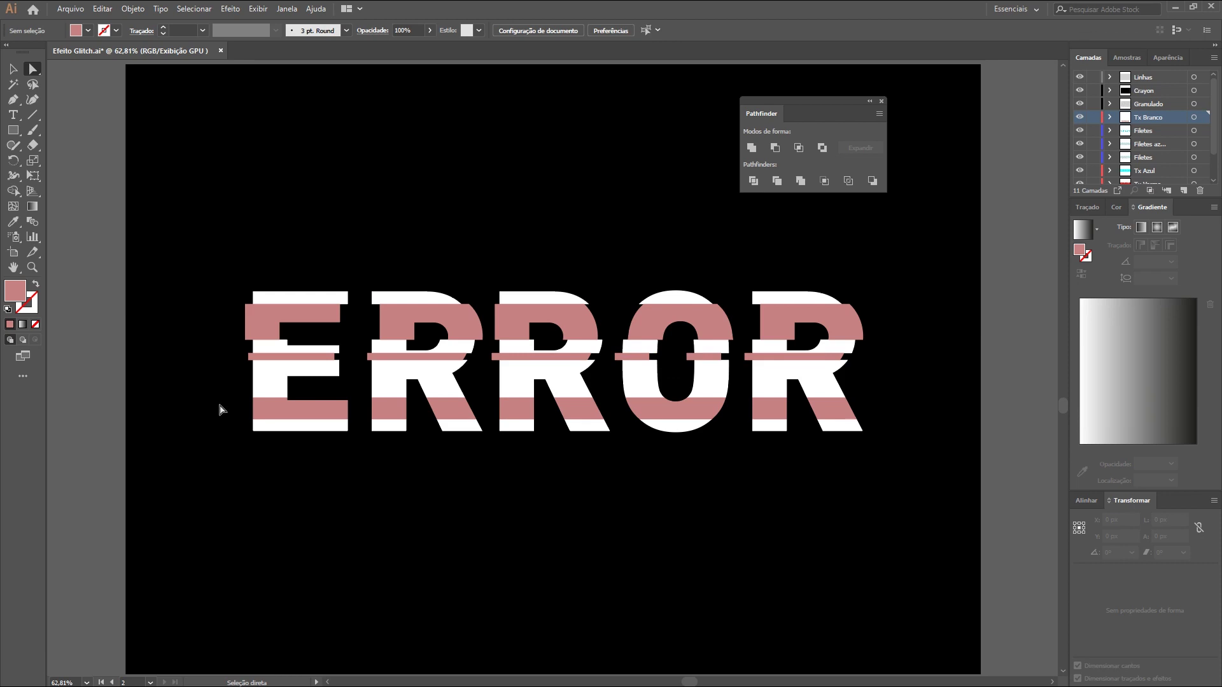
left_click(316, 411)
left_click(388, 411, "shift")
left_click(452, 410, "shift")
key("v")
left_click(754, 366)
left_click(935, 353)
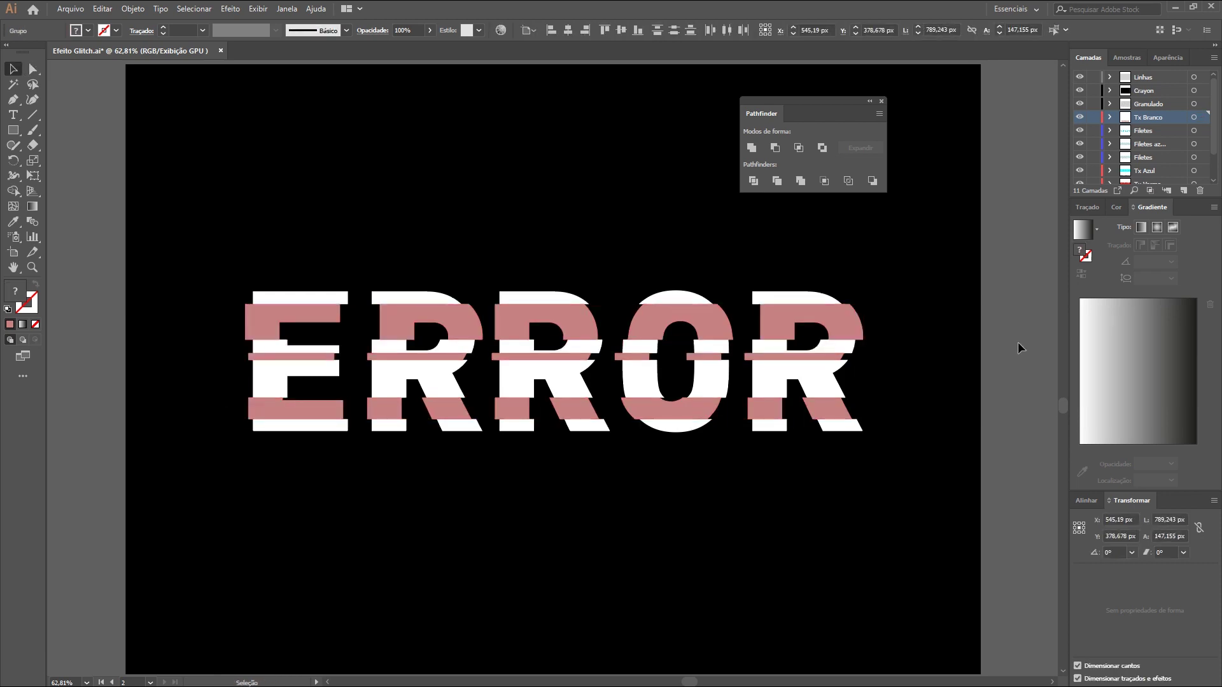
Paste the stripes in front on a new hidden layer 'Filetes new' above Tx Branco
left_click(1146, 132)
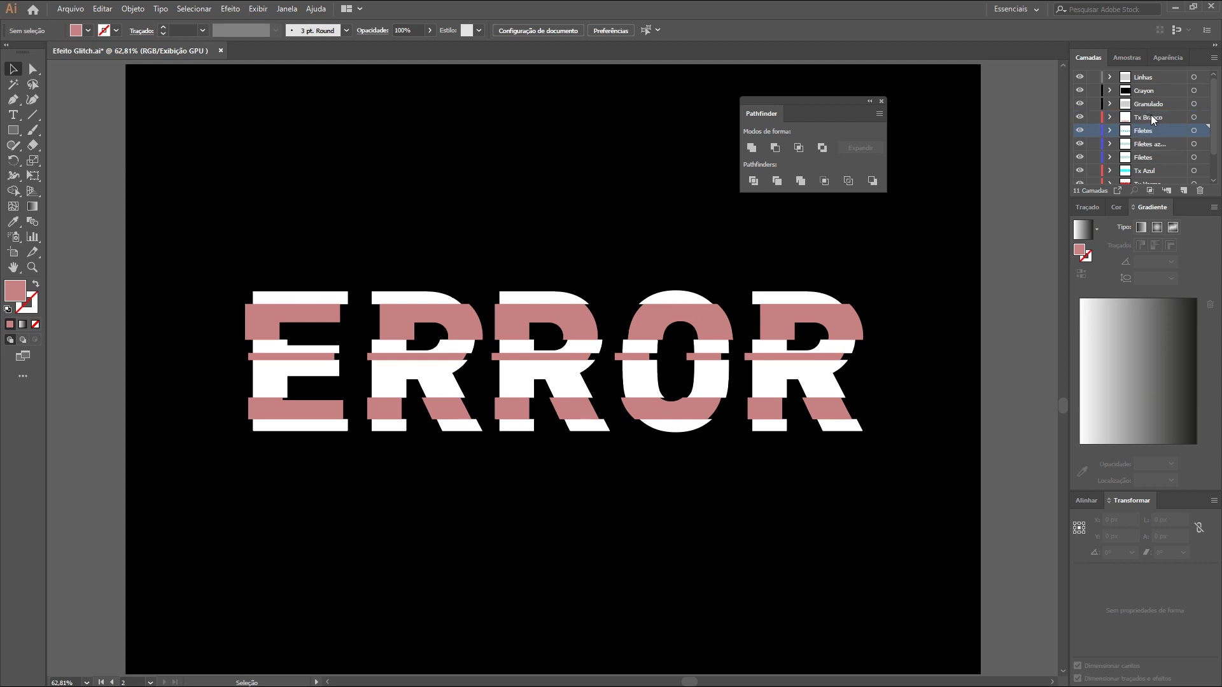
left_click(1152, 119)
left_click(1183, 190)
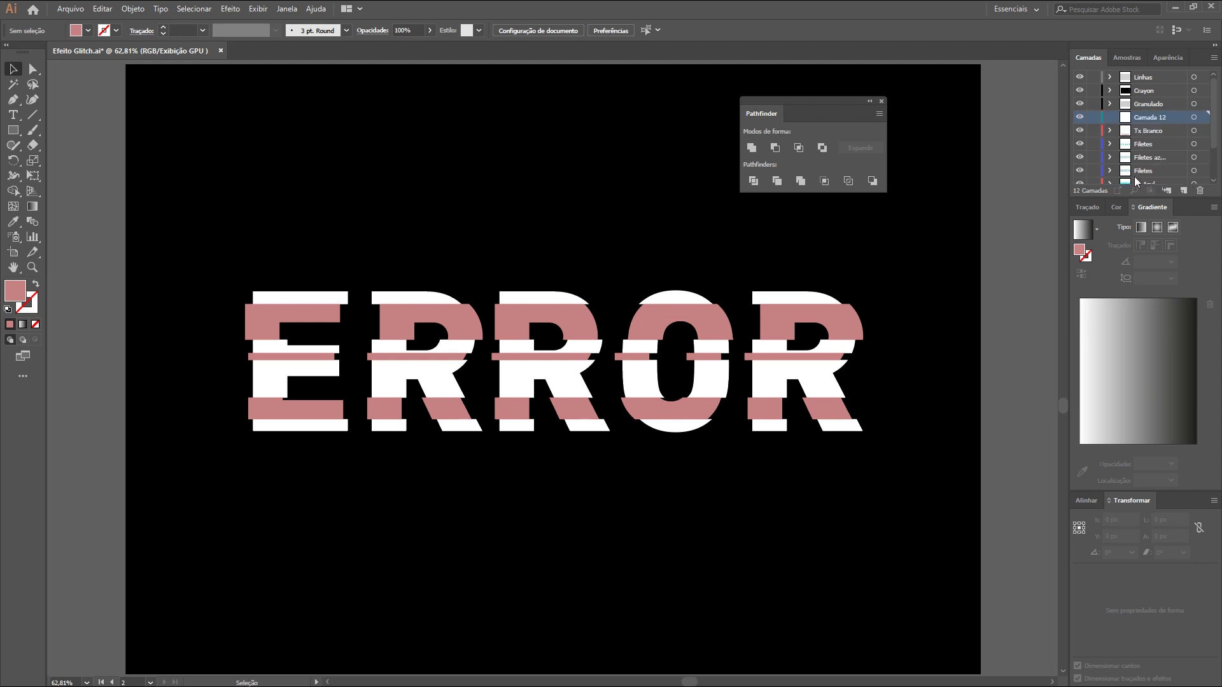
key("ctrl+f")
double_click(1146, 117)
type("filew")
key("Return")
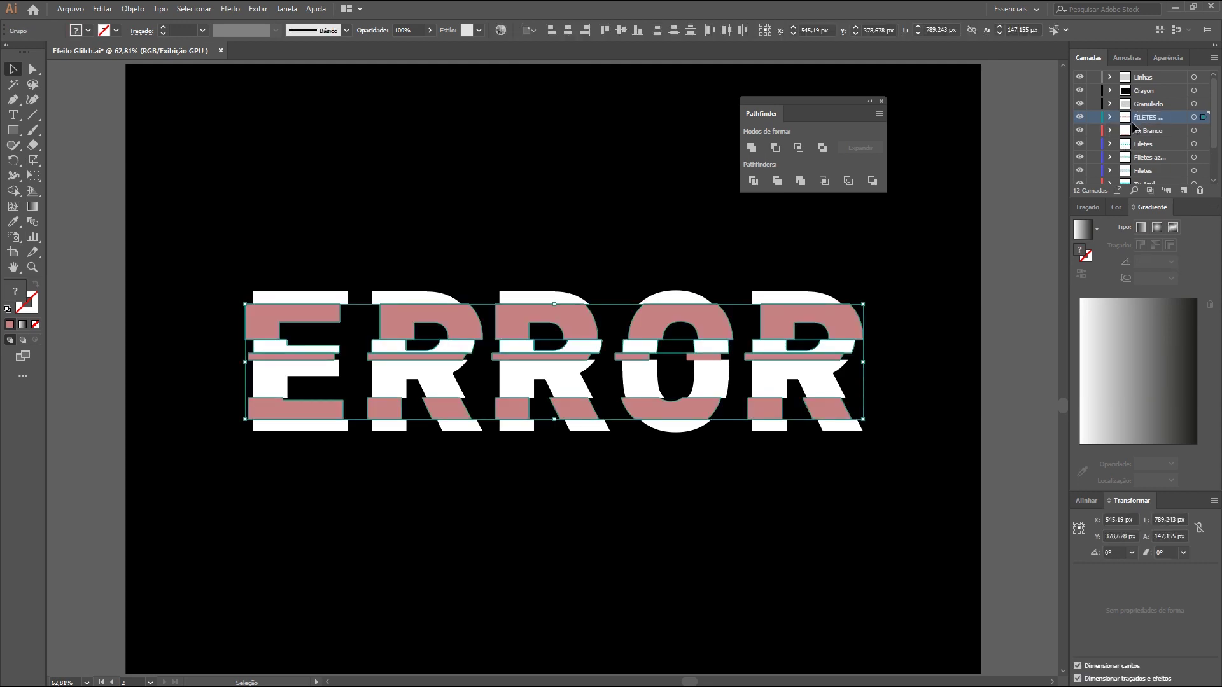
left_click(1079, 117)
Make all the ERROR stripes white by sampling the O's fill
left_click_drag(144, 268, 923, 491)
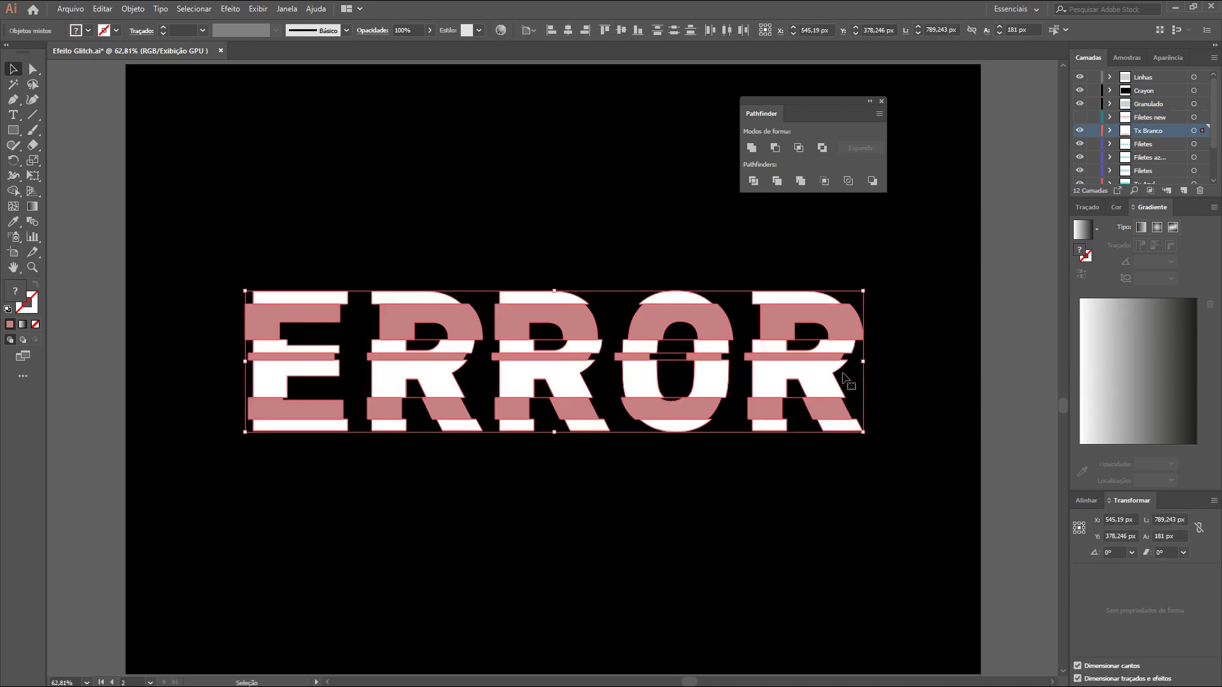
key("i")
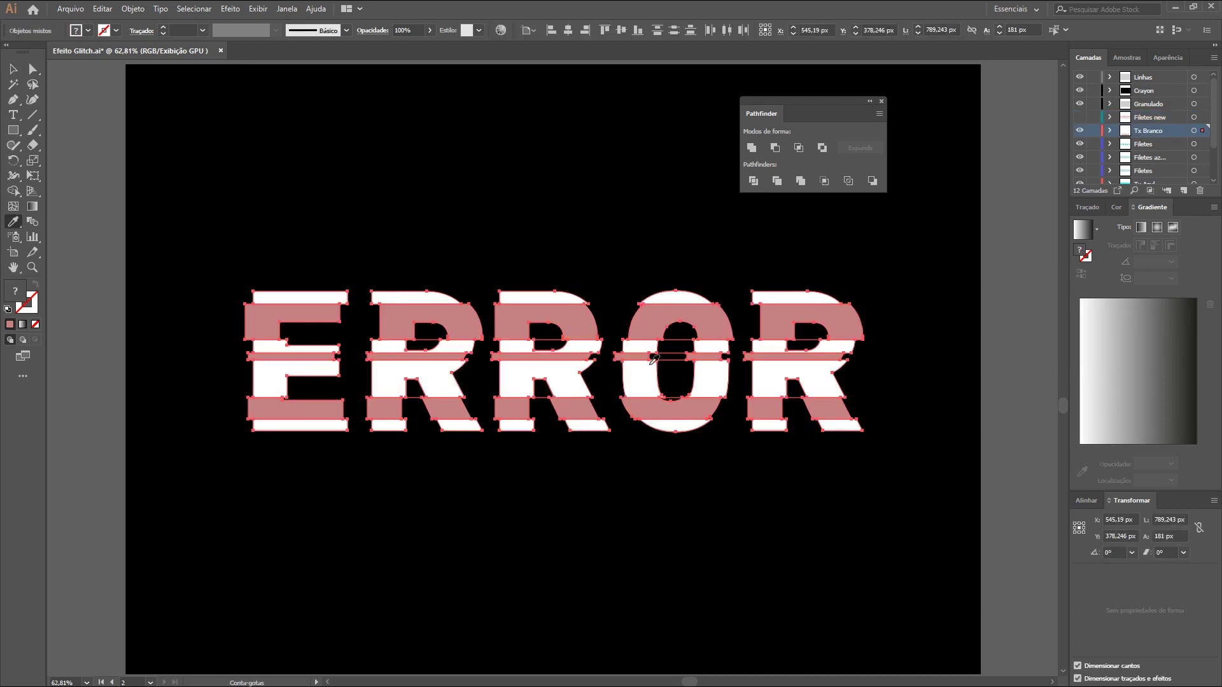
left_click(652, 362)
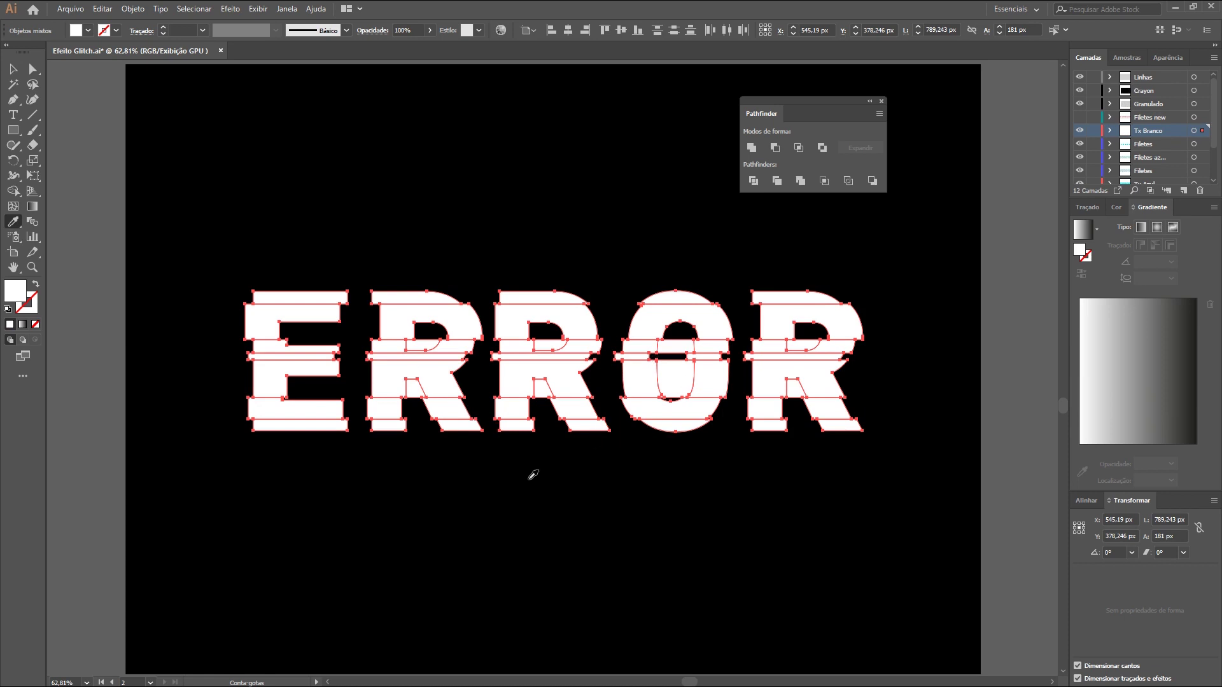
key("a")
left_click(533, 485)
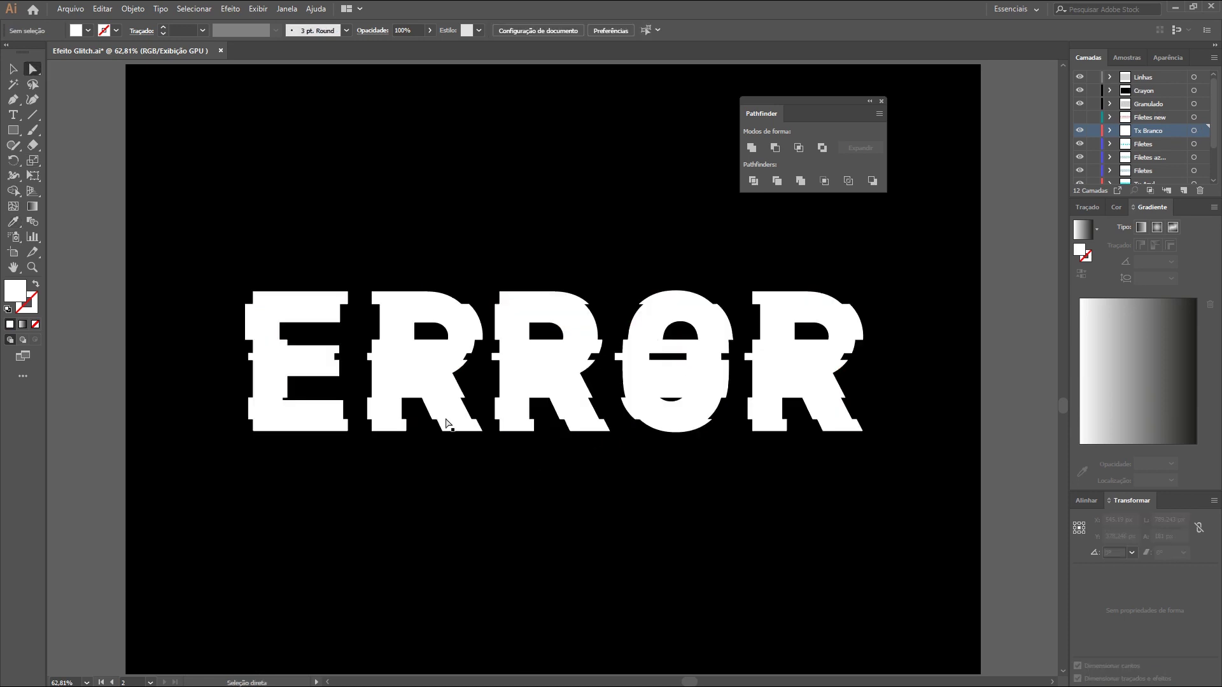
Inspect the counters of the two Rs, the O and the last R
left_click(413, 390)
left_click(542, 389, "shift")
left_click(676, 382, "shift")
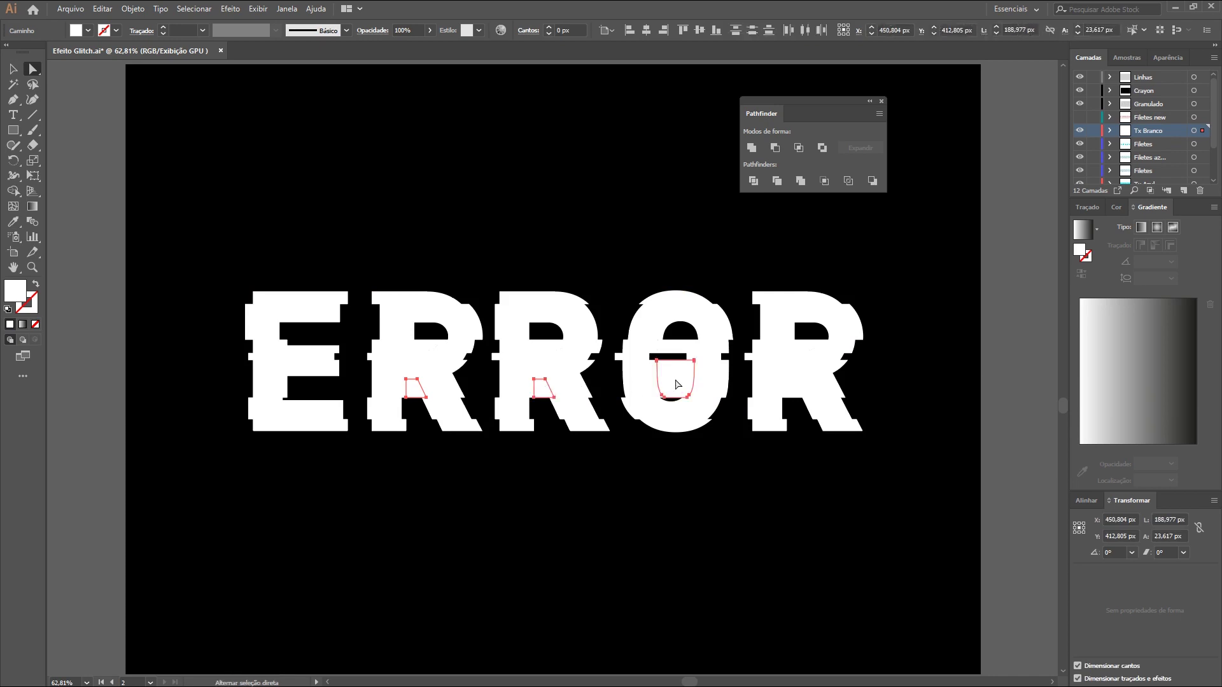
left_click(766, 388)
left_click(810, 346)
left_click(750, 226)
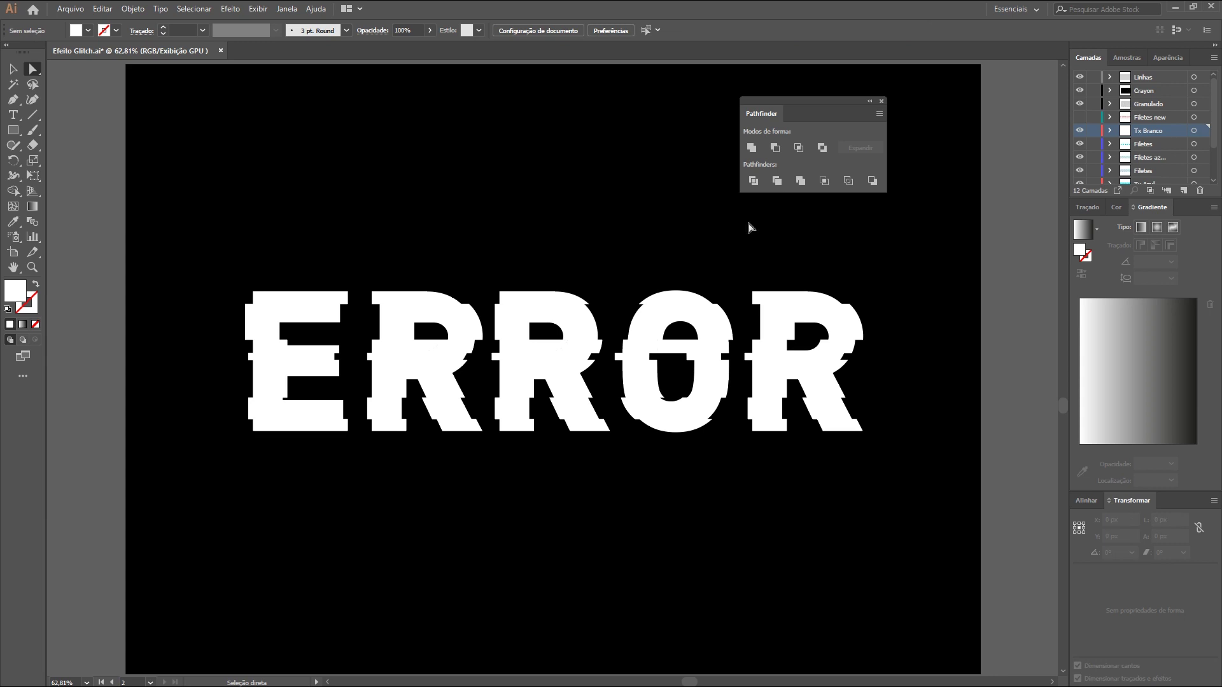
Select the Tx Azul ERROR copy and nudge it 10 px left
key("v")
key("ctrl+a")
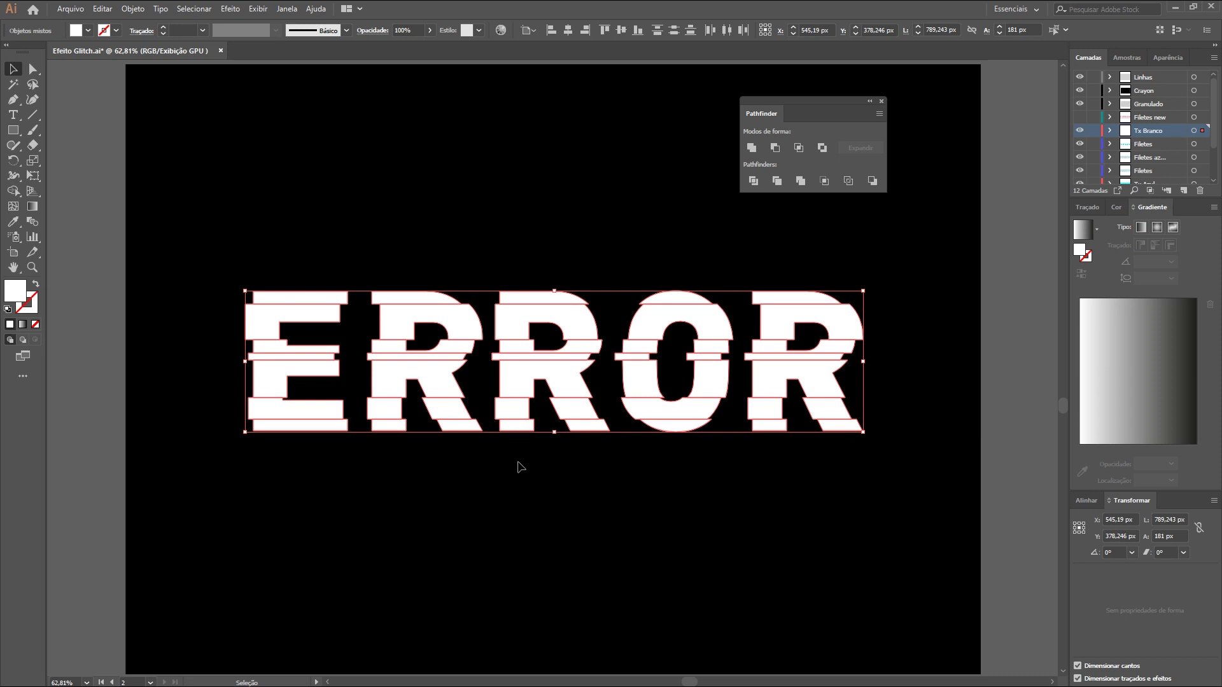
key("shift+Left")
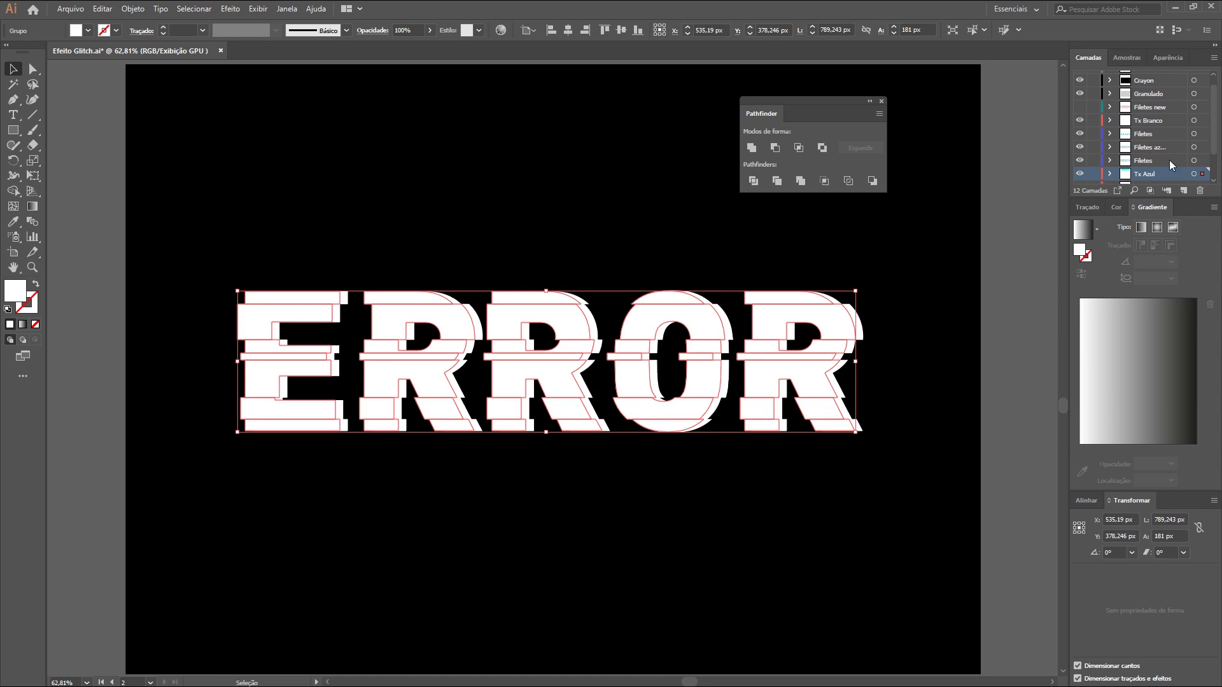
Make the Tx Azul copy cyan 00FFFF by setting the red slider to 0
left_click(1116, 207)
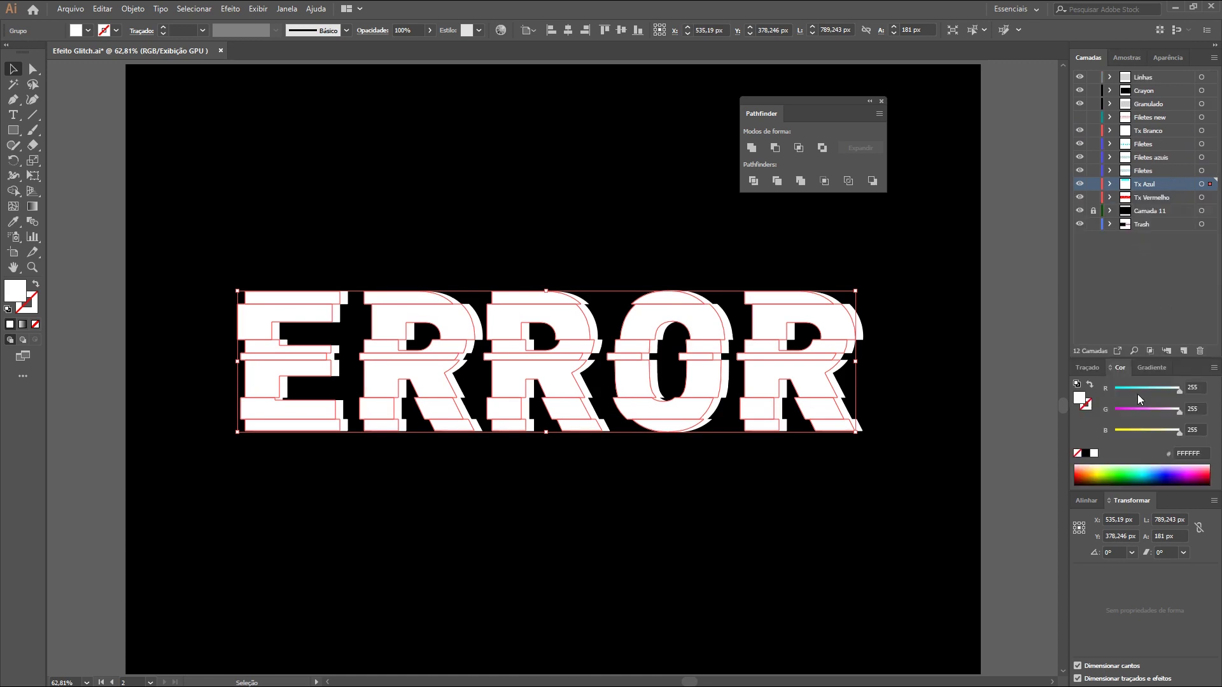
left_click_drag(1178, 390, 1116, 391)
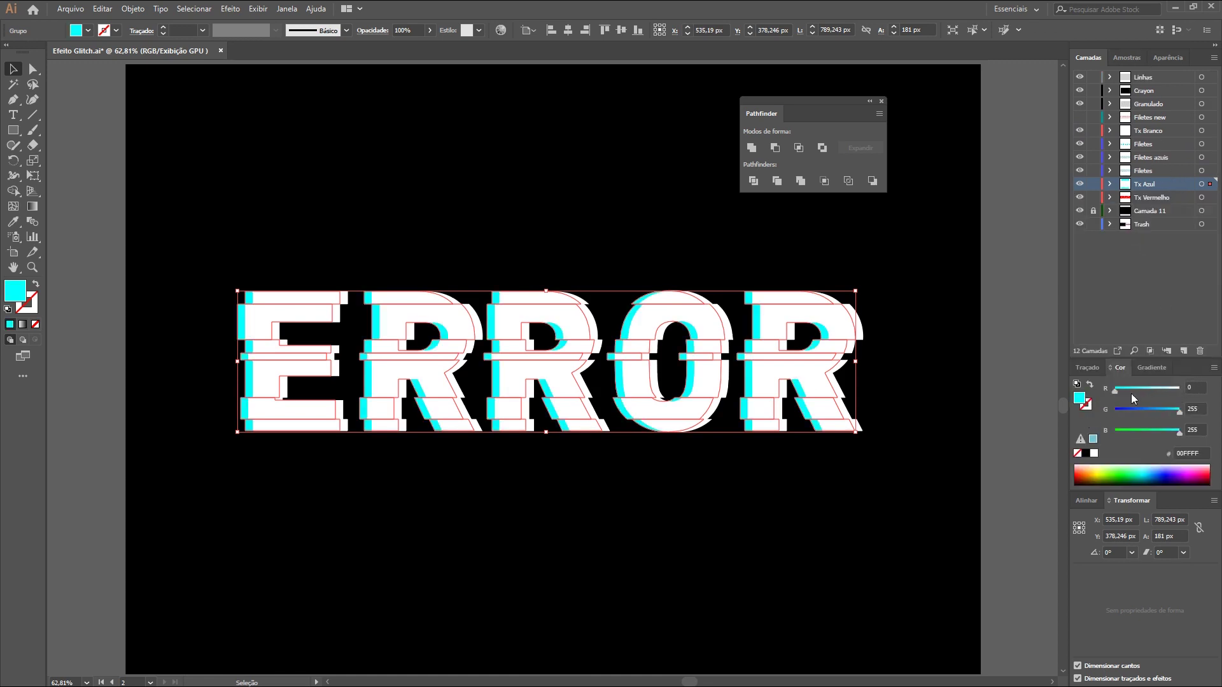
left_click(1033, 380)
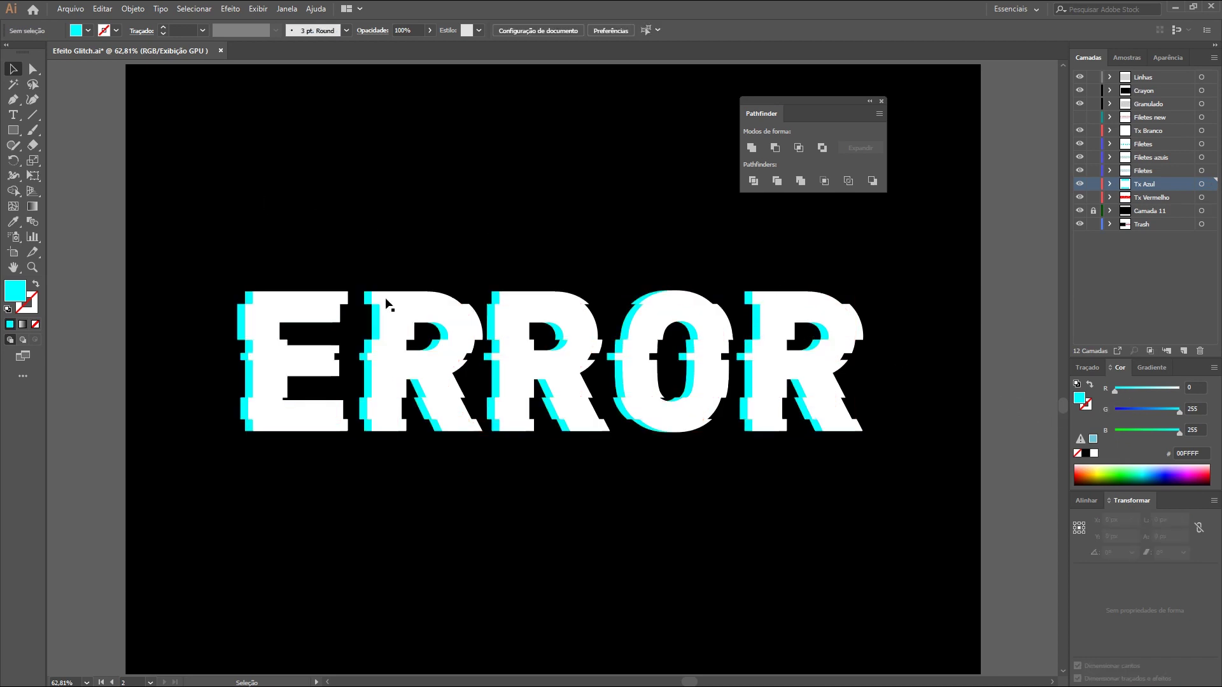
left_click(377, 326)
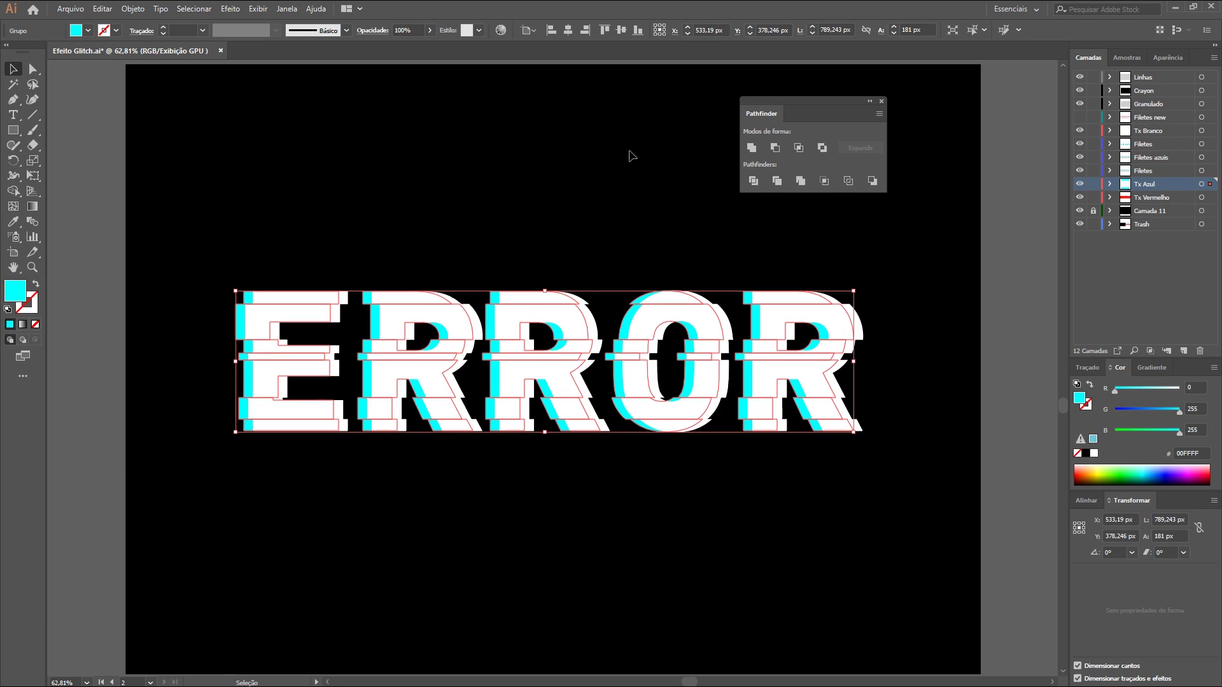
left_click(986, 315)
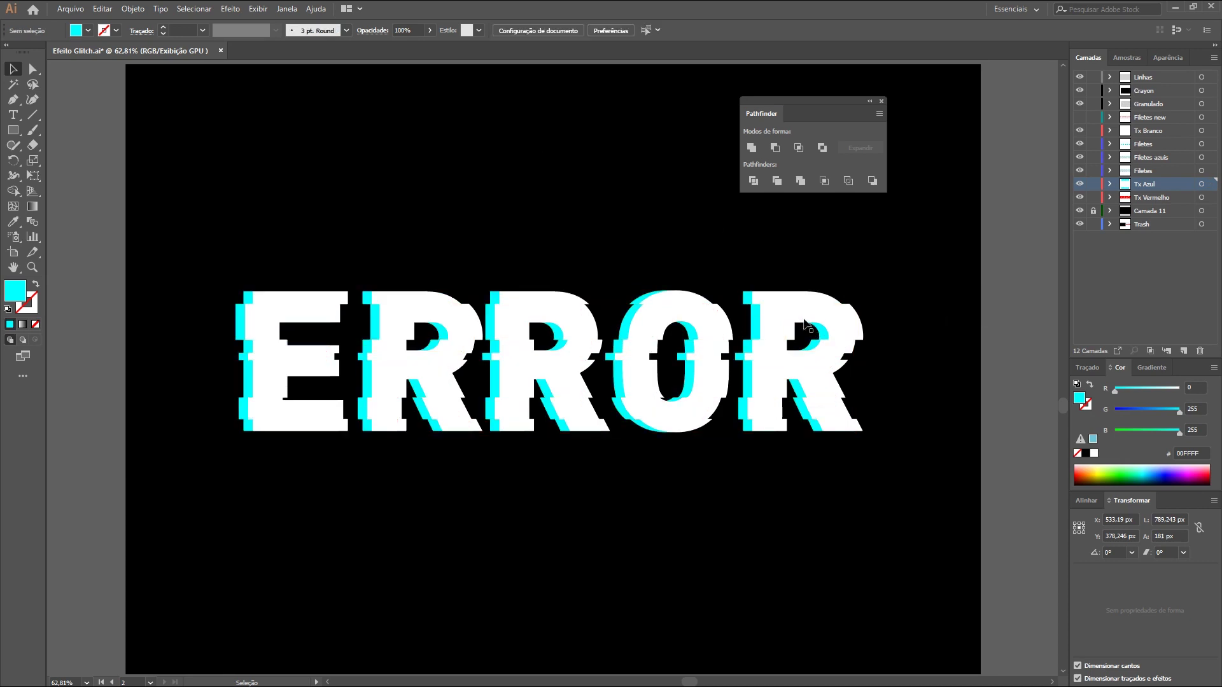
left_click(786, 338)
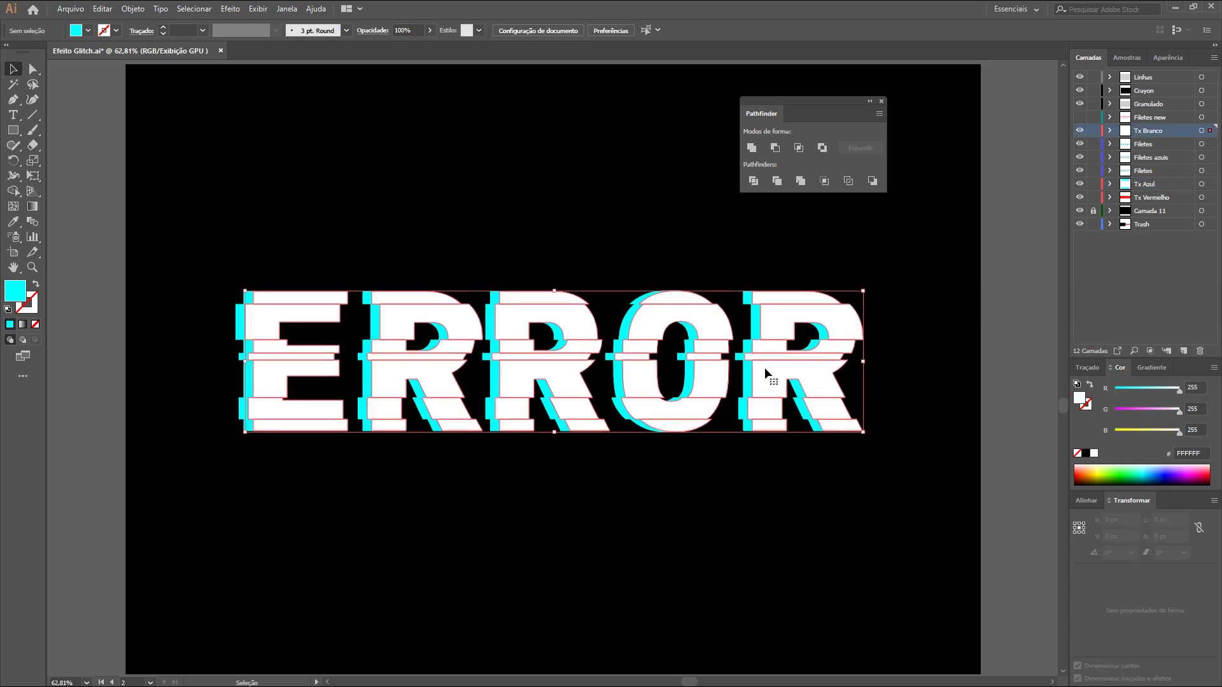
Nudge the red ERROR copy on Tx Vermelho 10 px right, then select the whole ERROR group
left_click(832, 374)
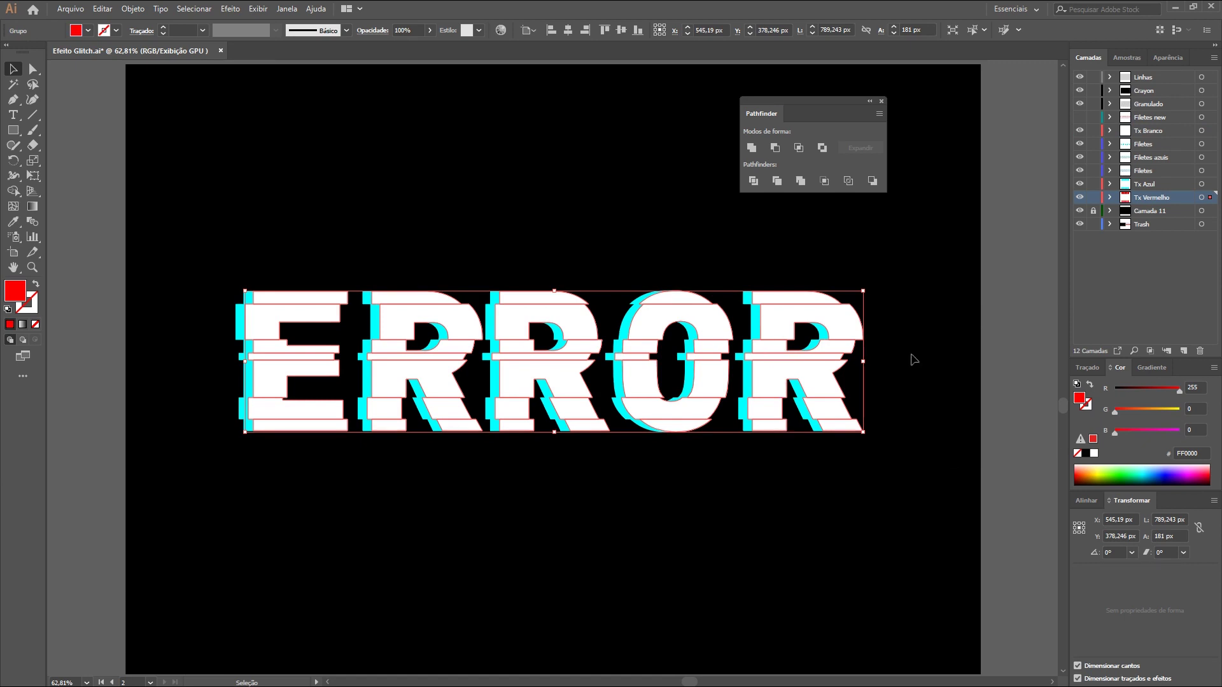
key("shift+Right")
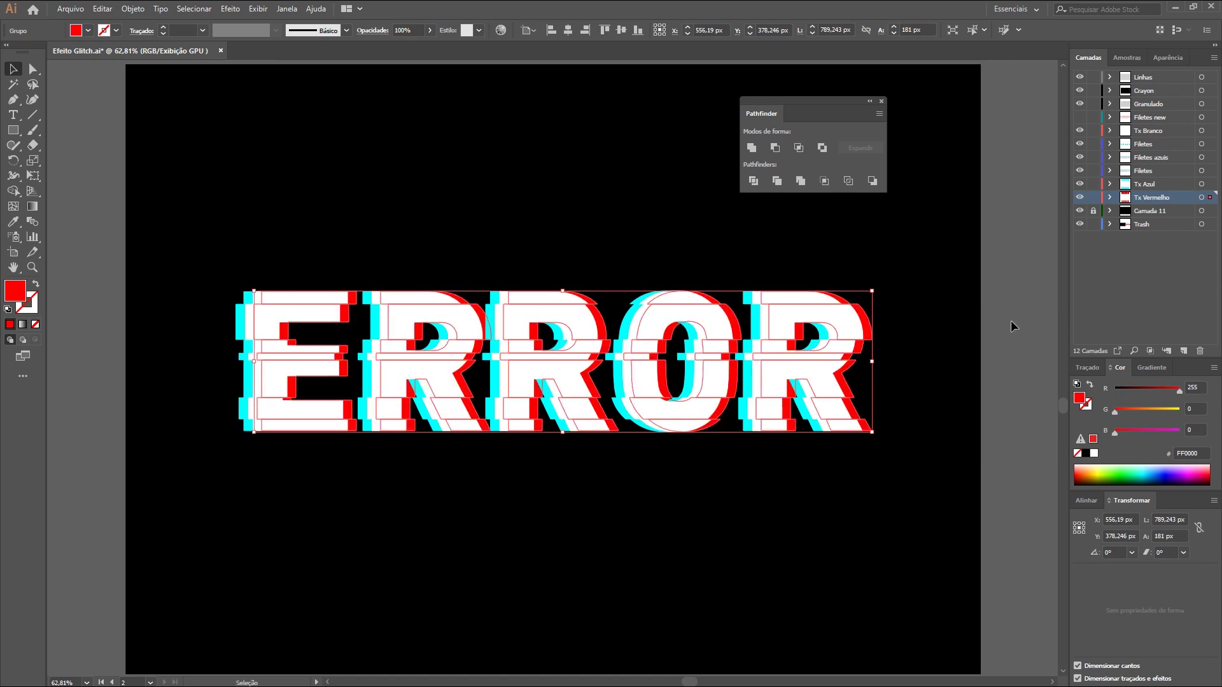
left_click(1011, 323)
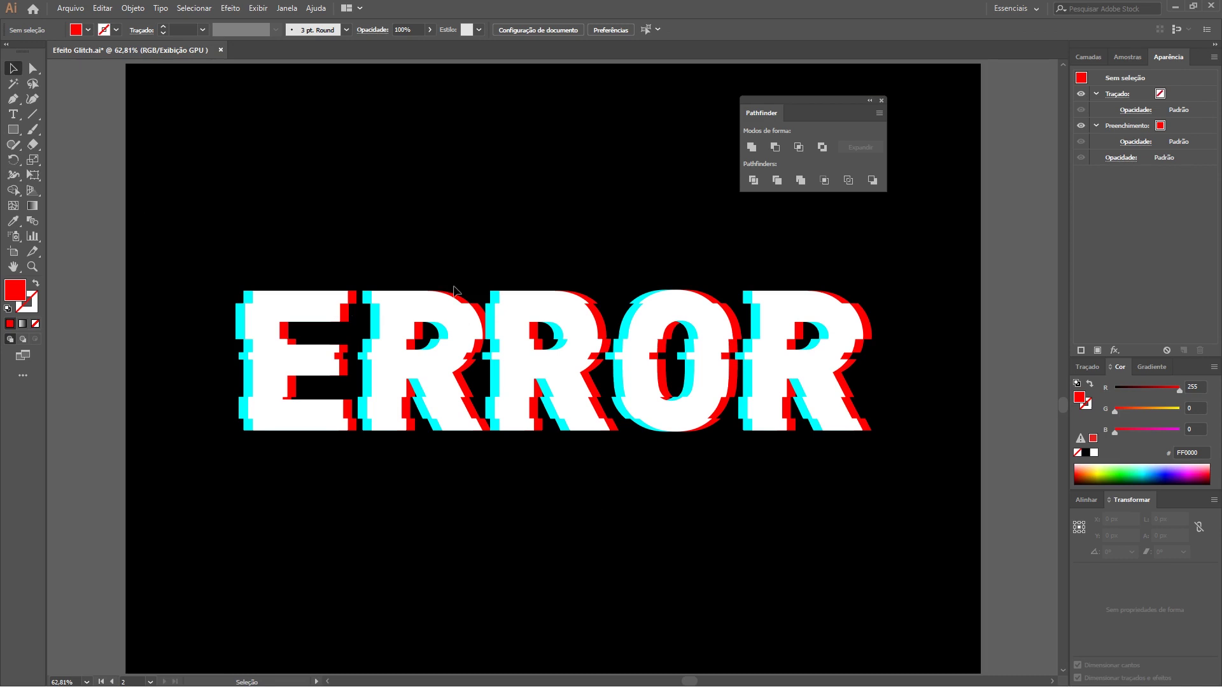
left_click(868, 321)
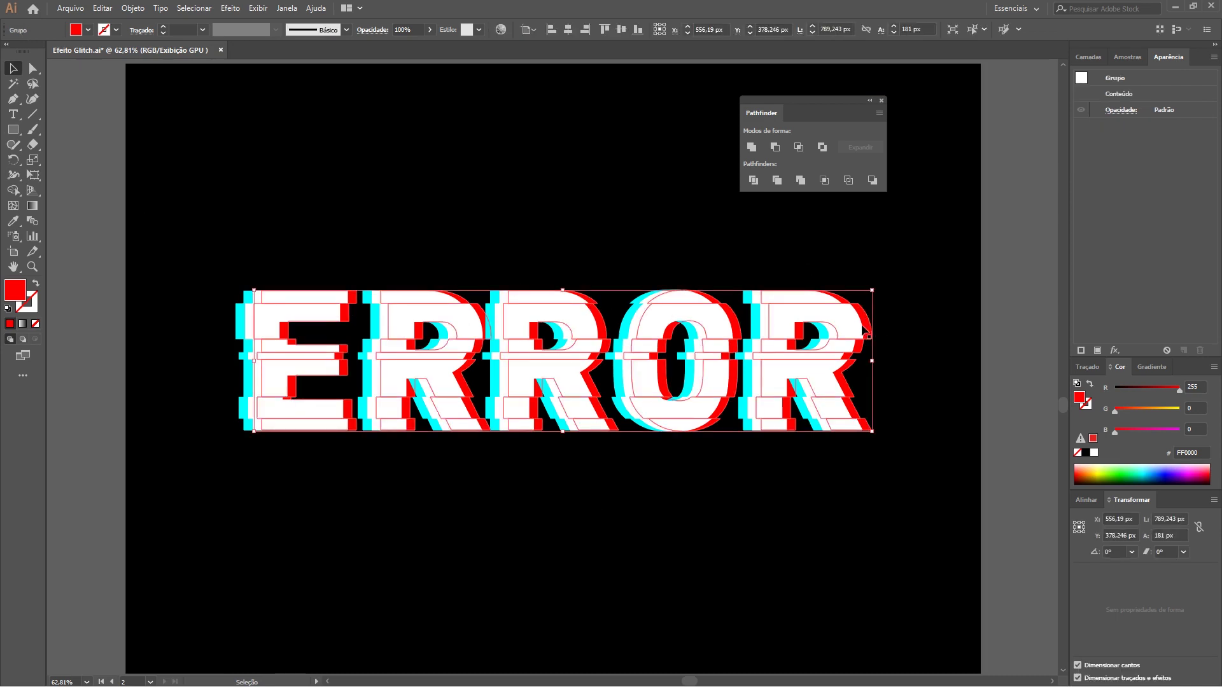
Add an outer glow to the ERROR group with colour FF0000 and 75% opacity
left_click(230, 9)
mouse_move(250, 131)
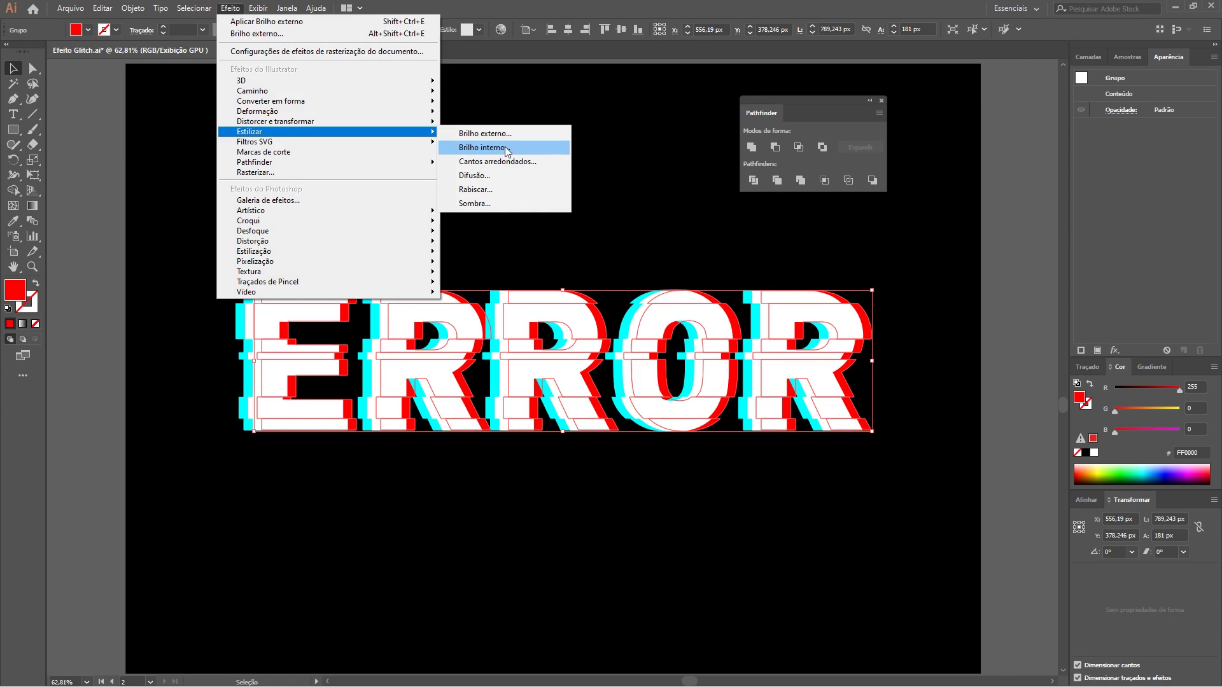
left_click(505, 134)
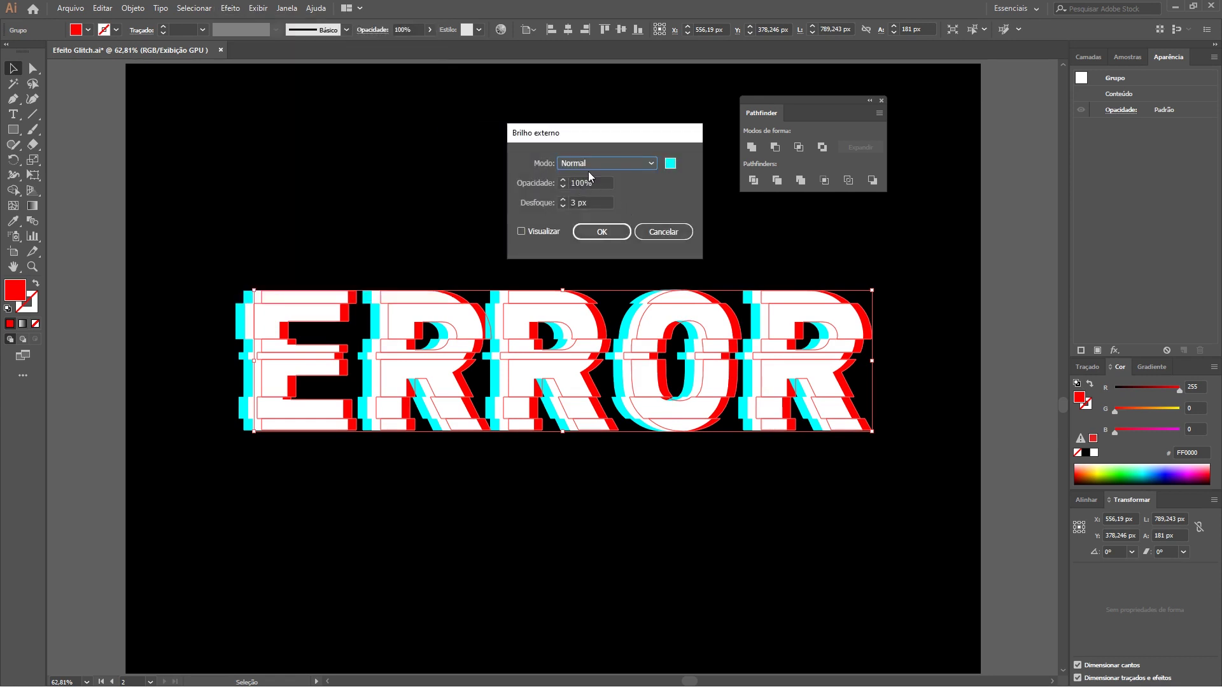
left_click(662, 164)
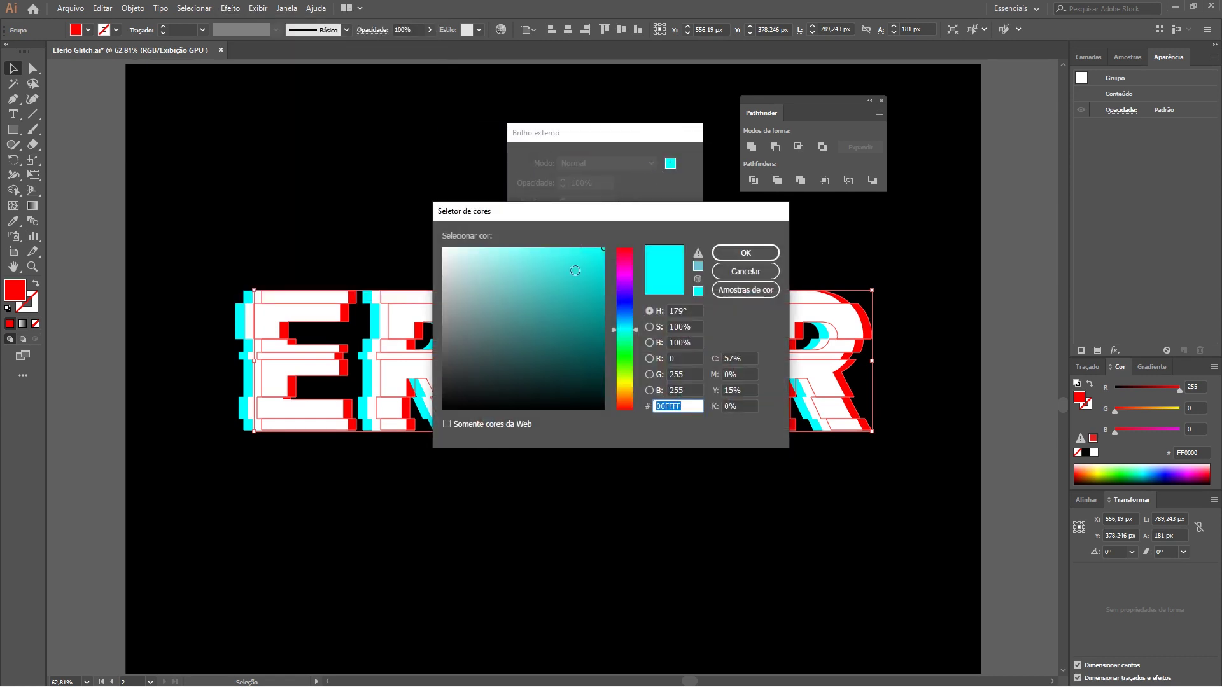
left_click(631, 249)
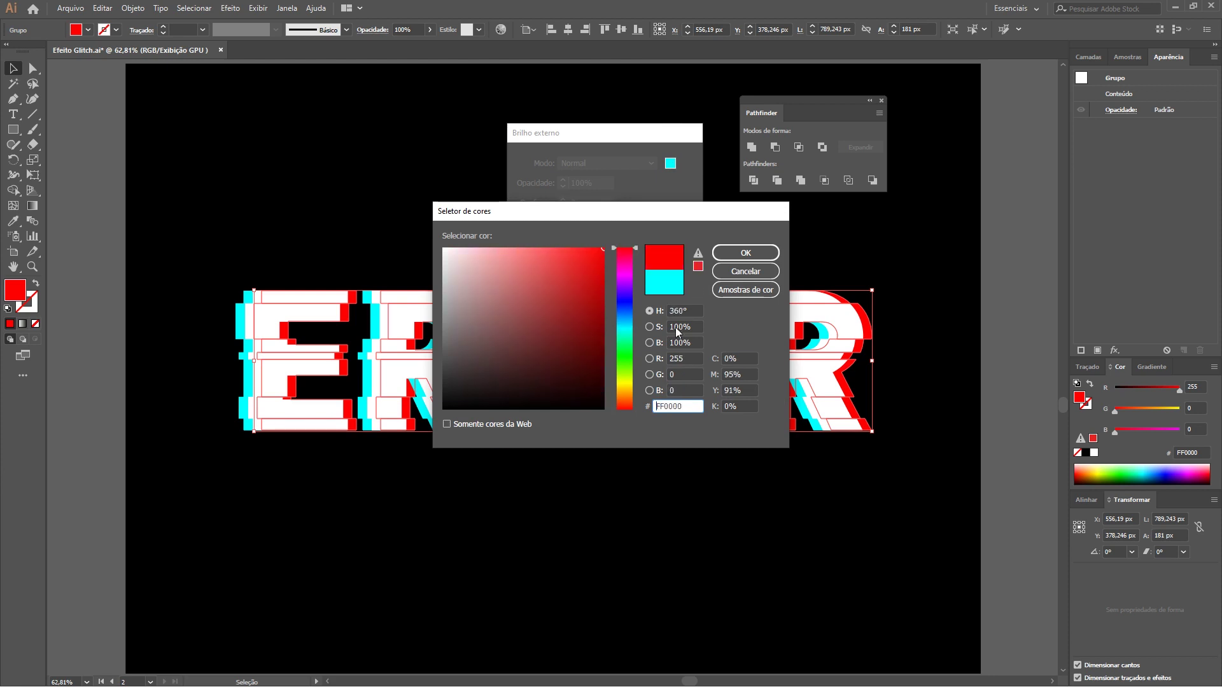
left_click(746, 253)
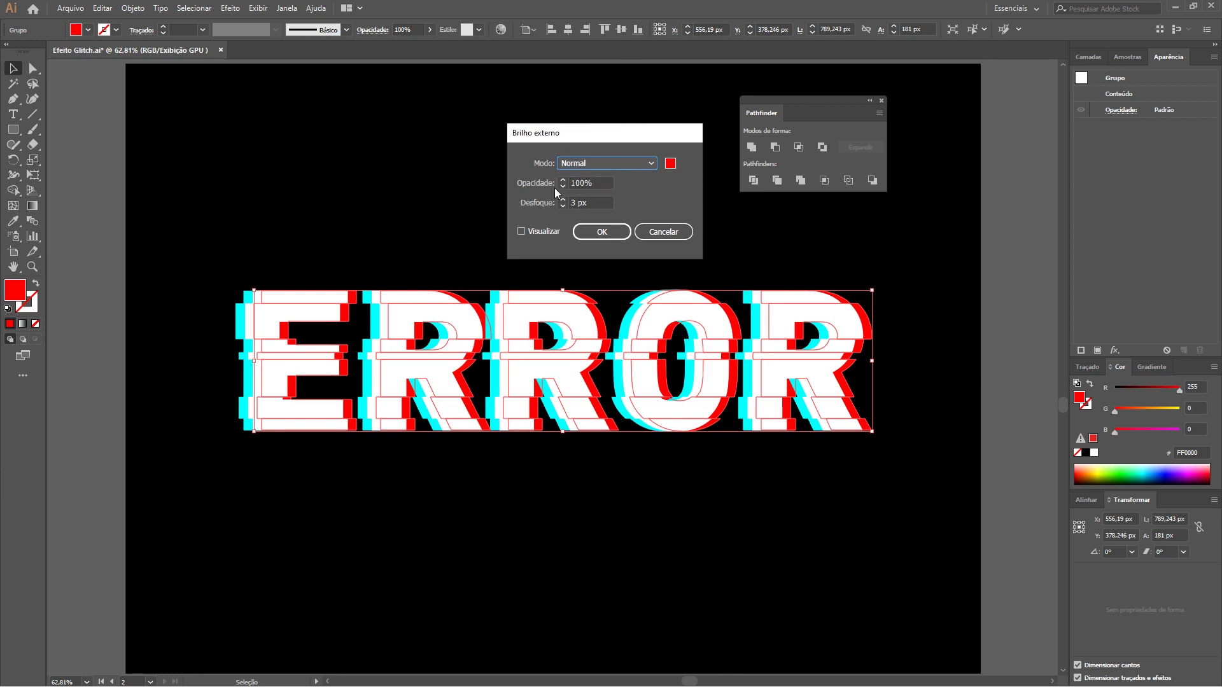
double_click(602, 183)
type("75")
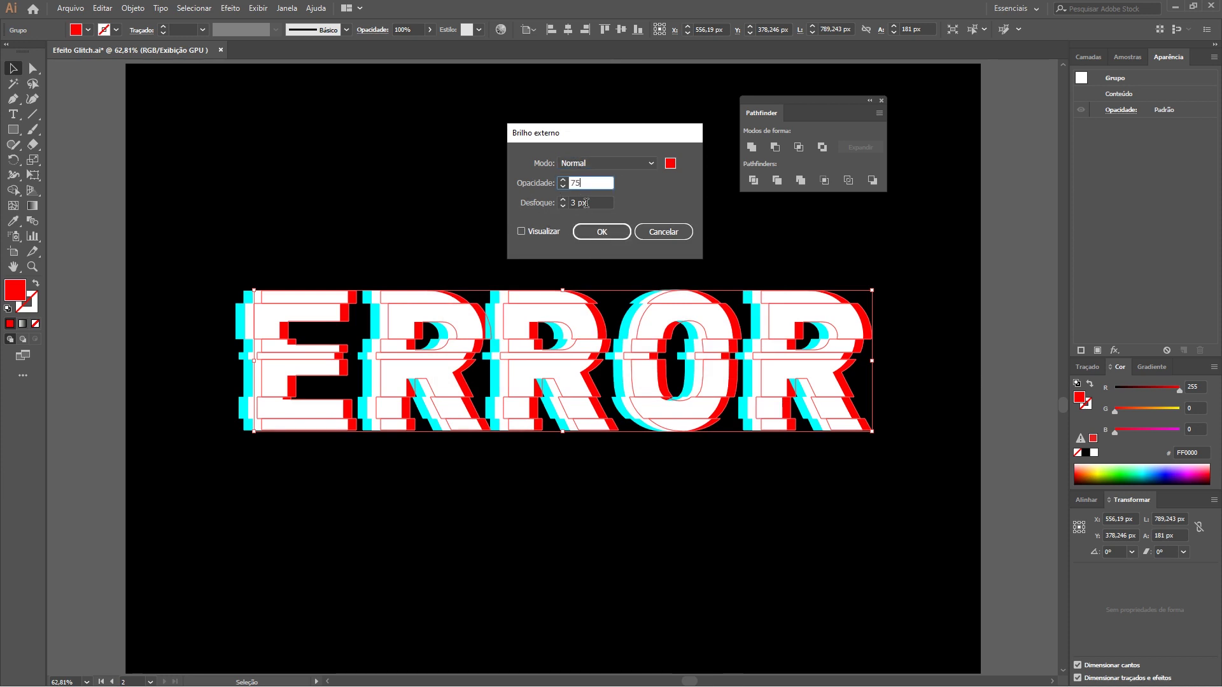
left_click(613, 233)
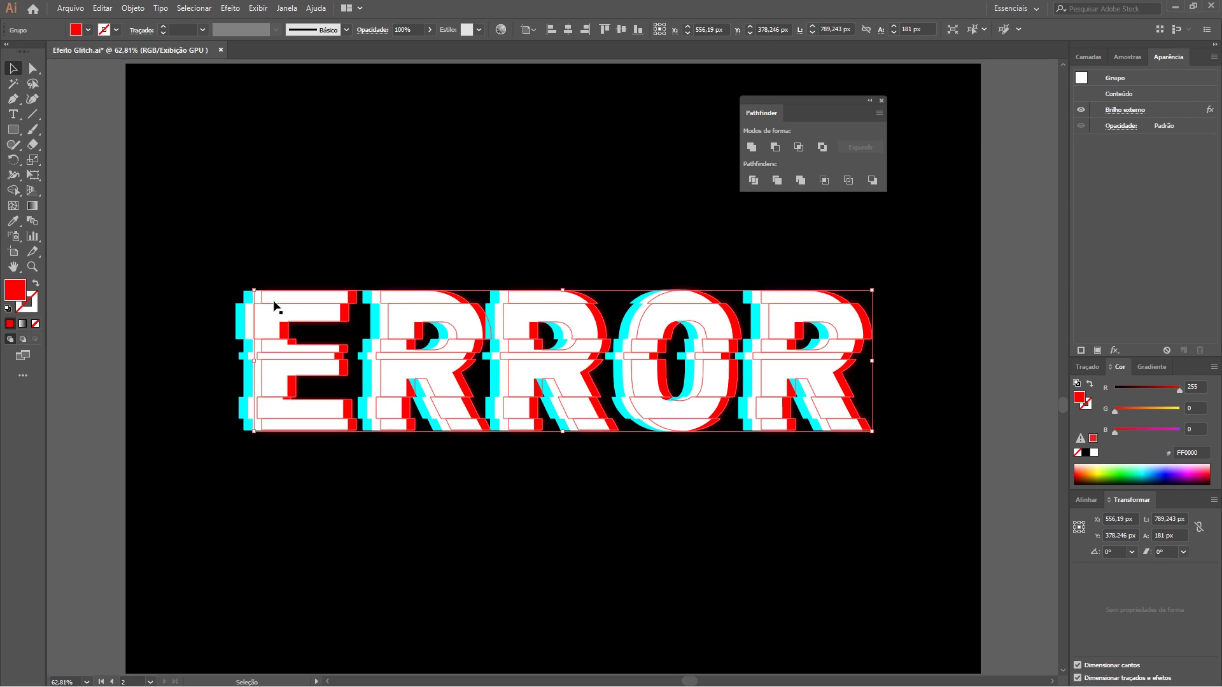
Change the outer glow colour to cyan 00FFFF and preview it on the text
left_click(241, 320)
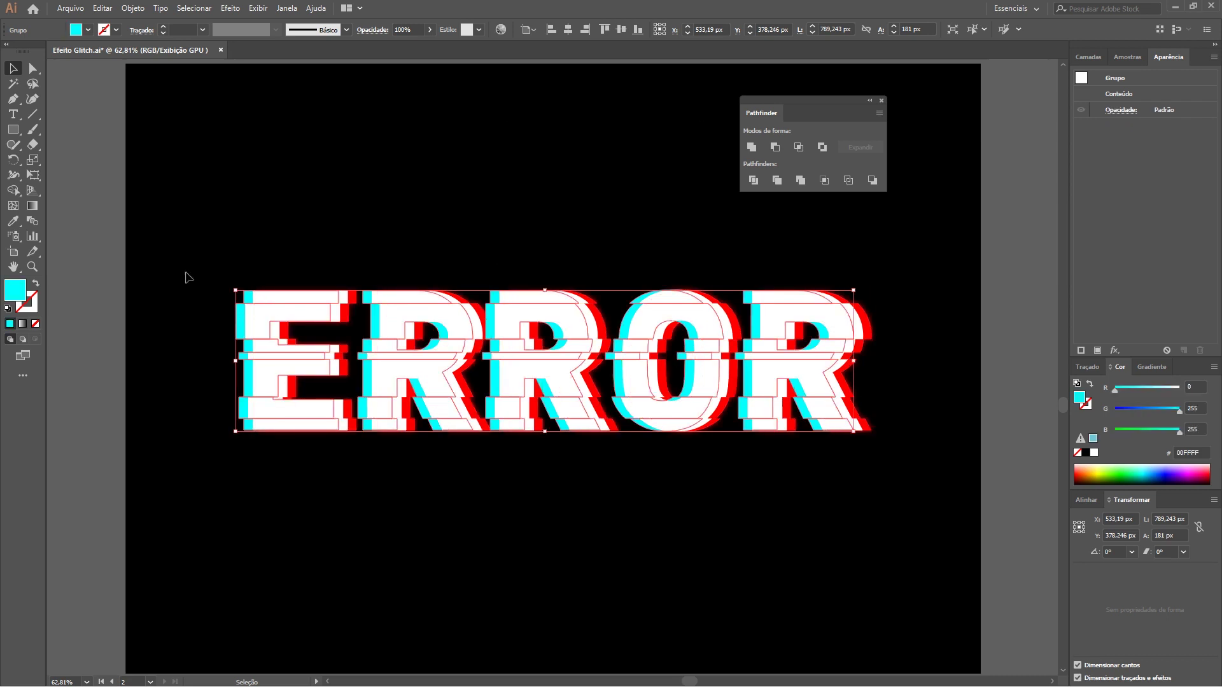
left_click(230, 8)
left_click(264, 35)
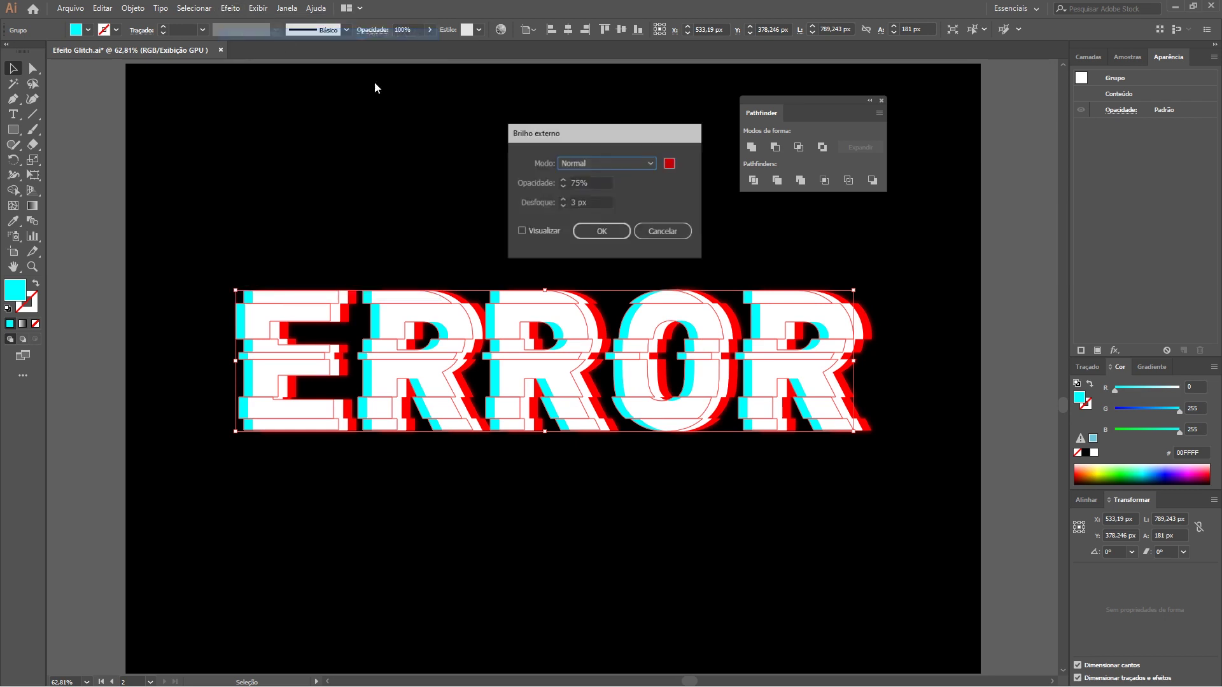
left_click(670, 163)
type("00ffff")
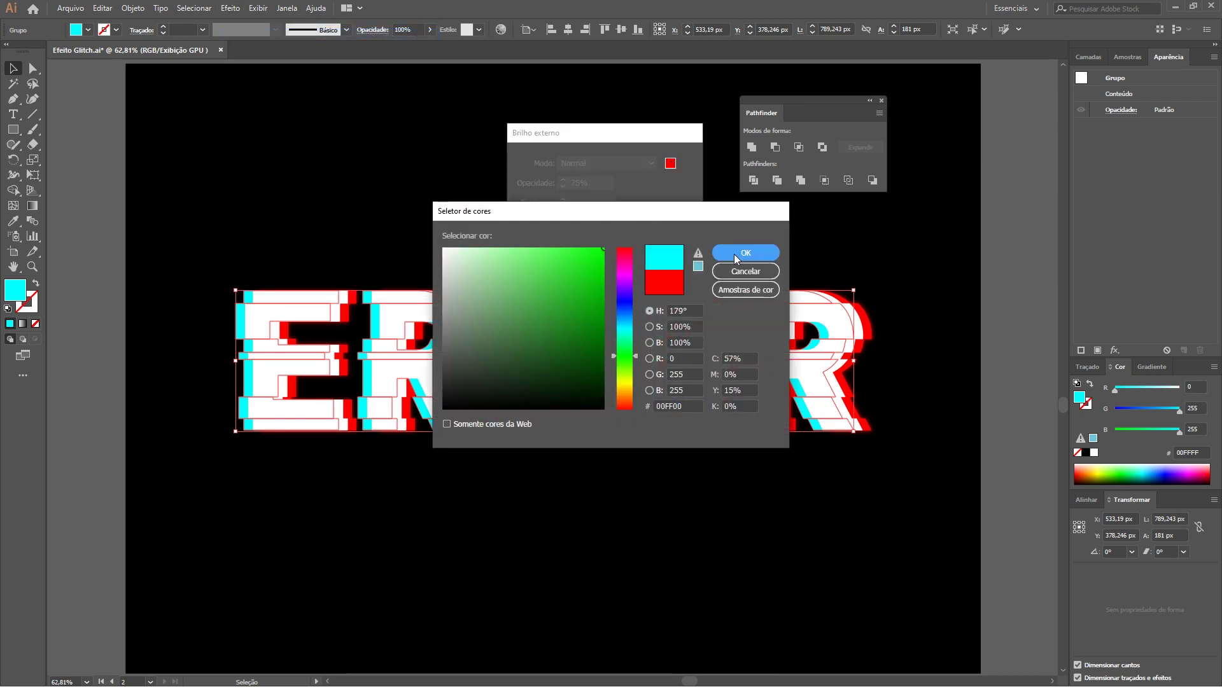
left_click(745, 251)
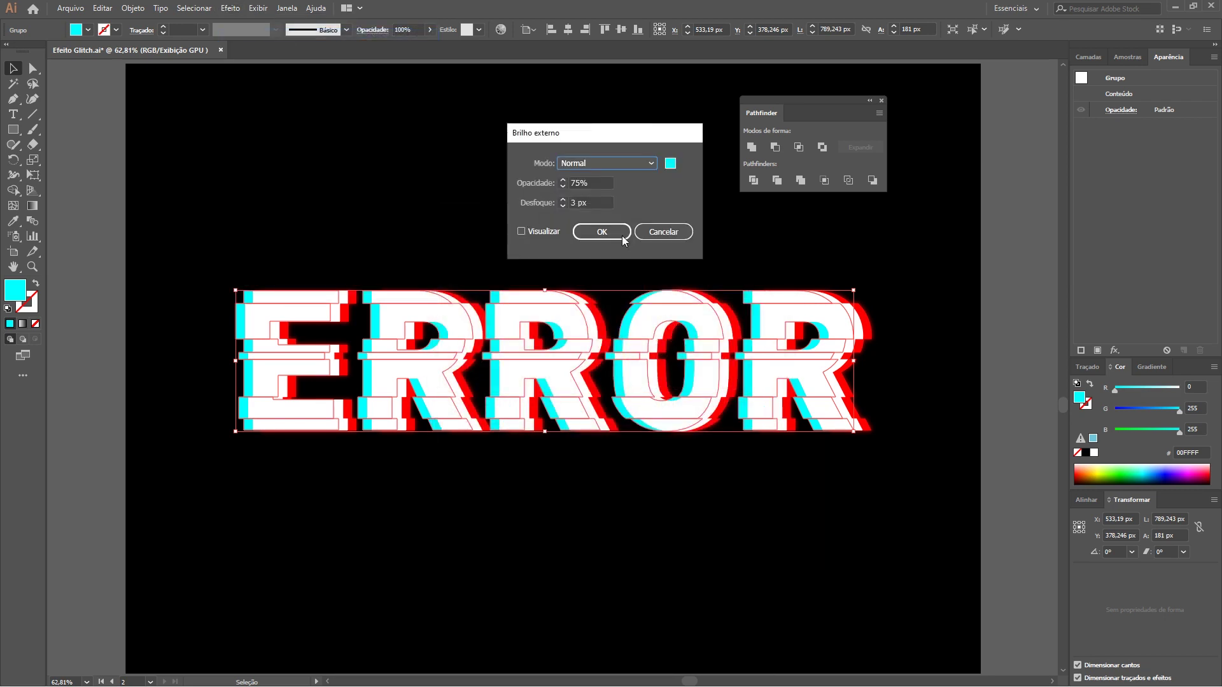
left_click(522, 232)
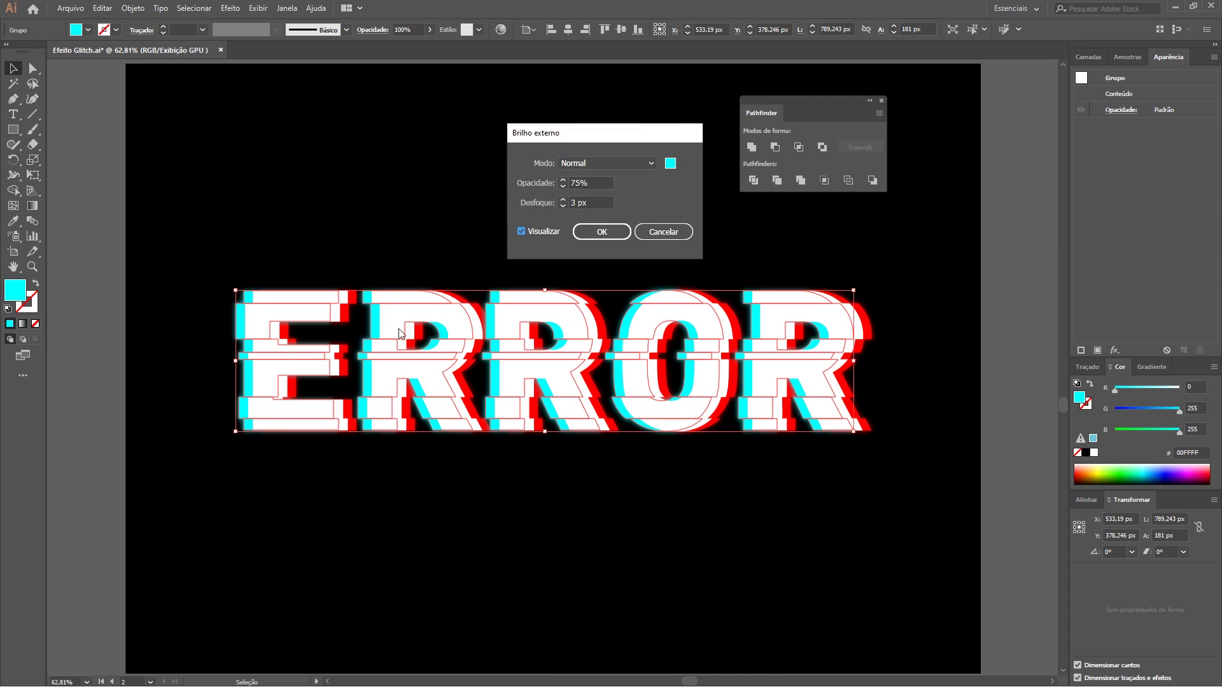
left_click(601, 231)
Switch the outer glow colour to white FFFFFF and deselect the ERROR group
left_click(231, 8)
left_click(250, 35)
left_click(669, 164)
type("ffffff")
left_click(751, 252)
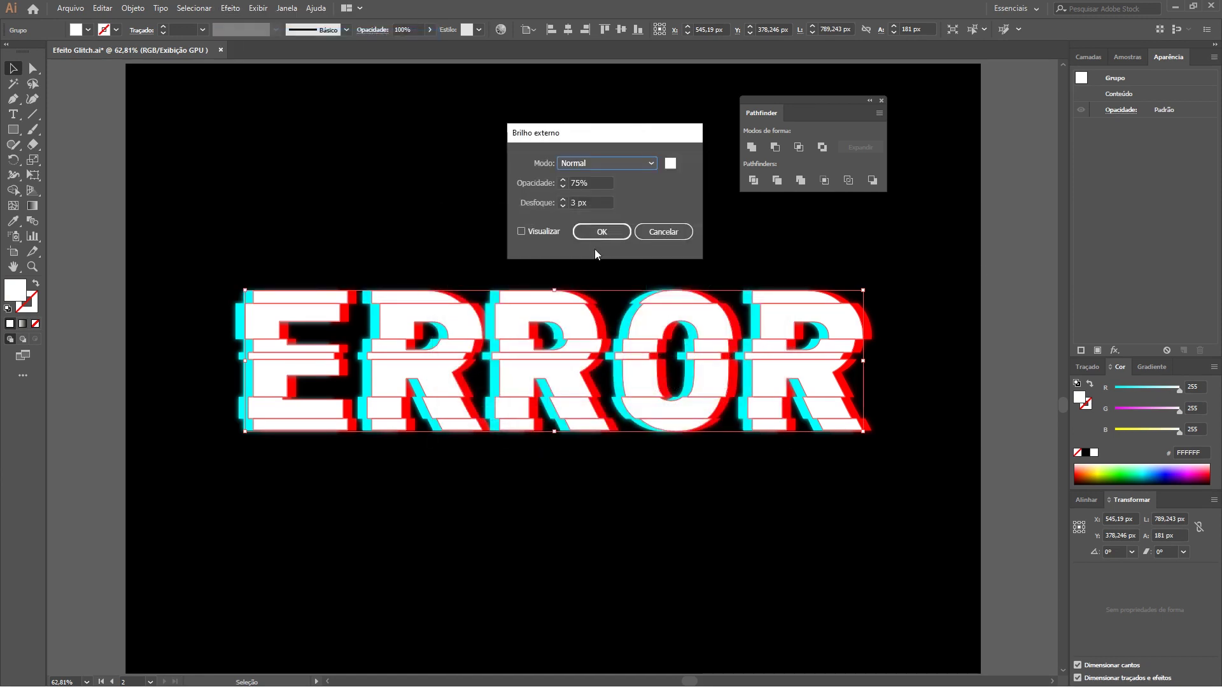
left_click(602, 231)
left_click(954, 288)
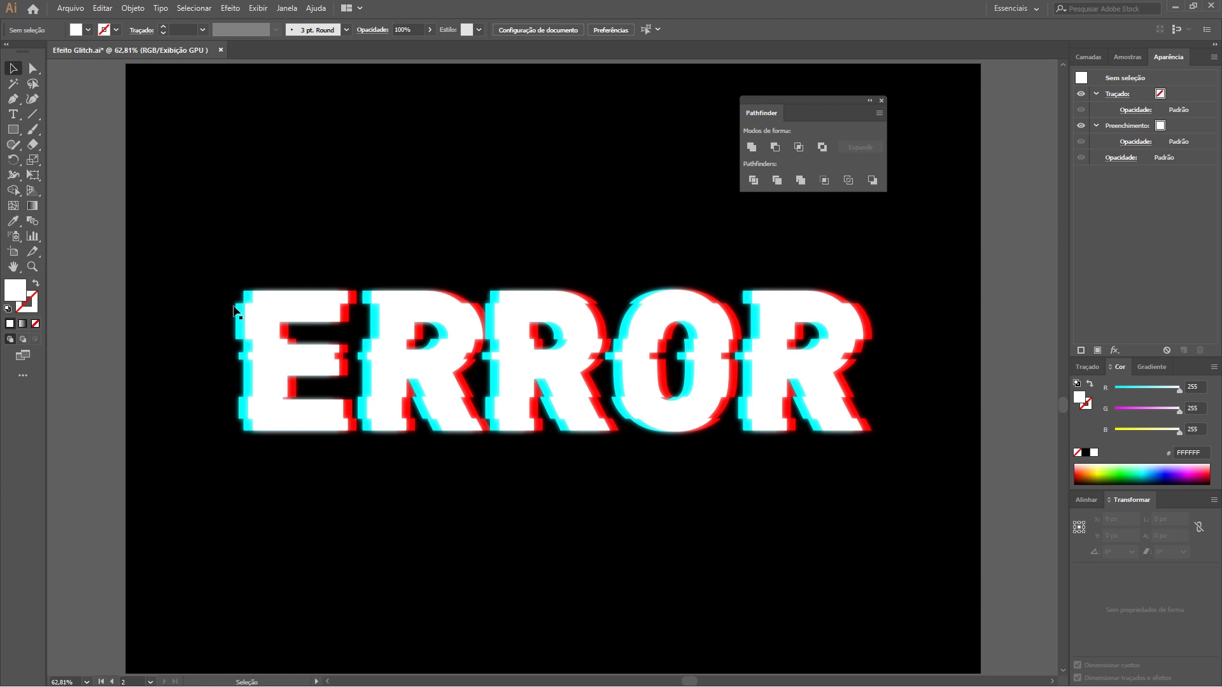
View artboard 1's distressed ERROR, return to artboard 2, and marquee-select its ERROR group
left_click(112, 681)
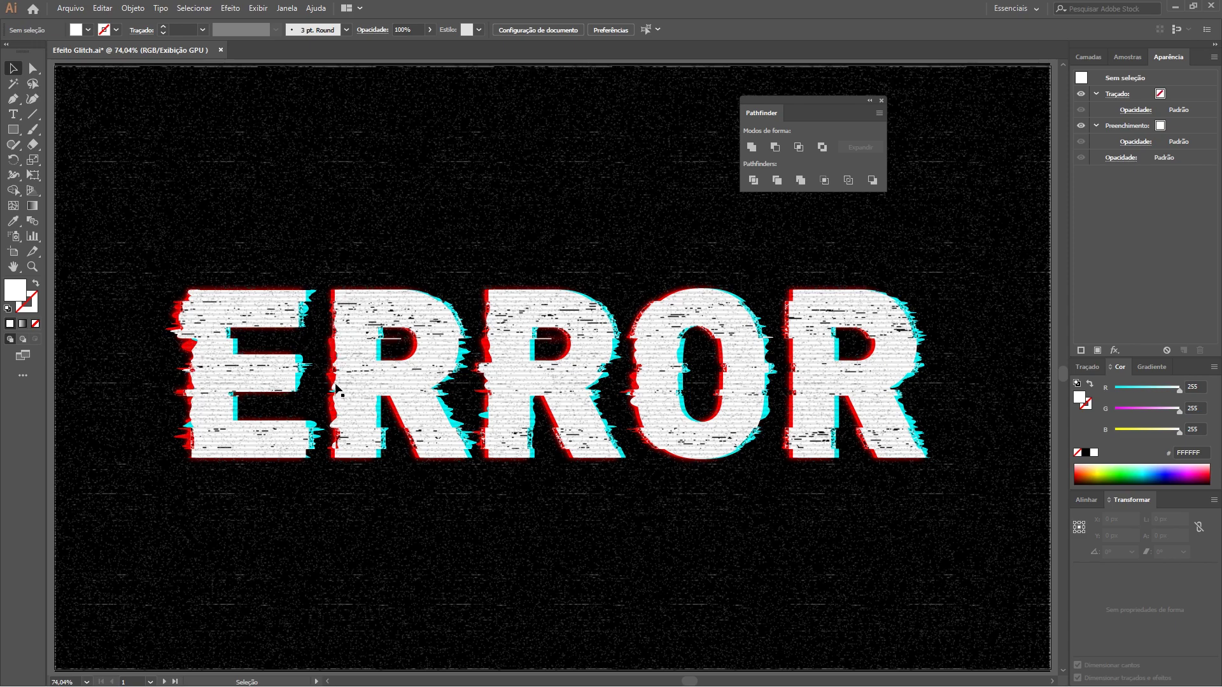
left_click(167, 681)
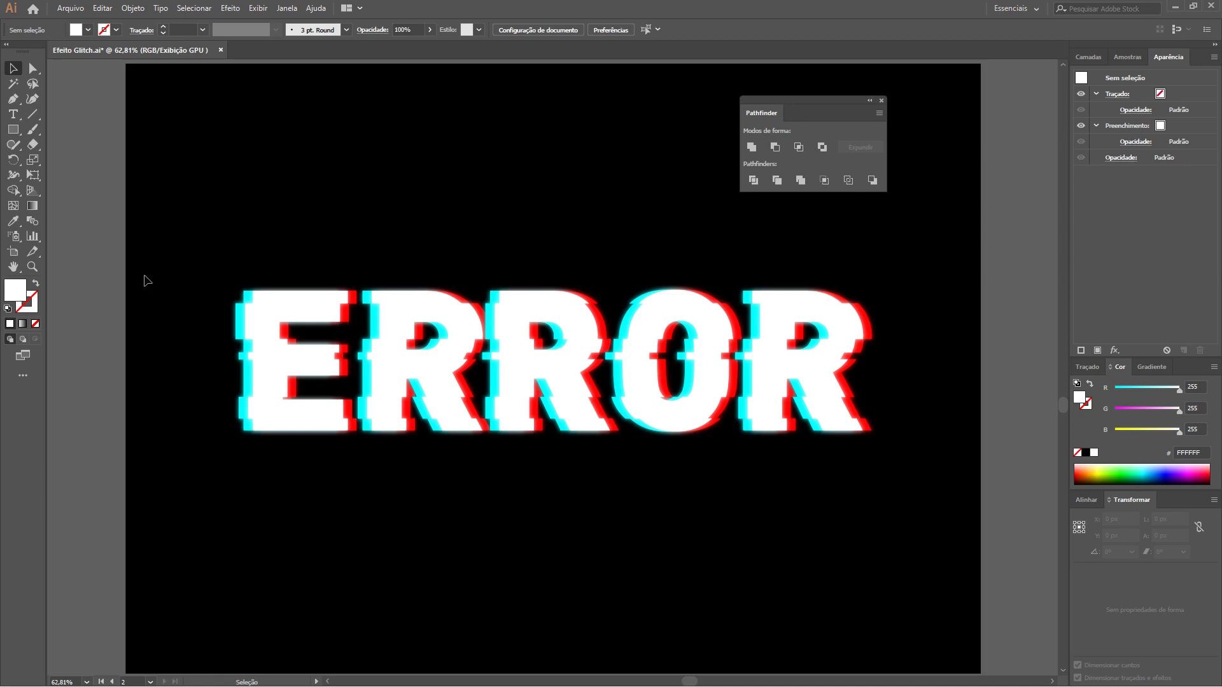
left_click_drag(105, 247, 998, 495)
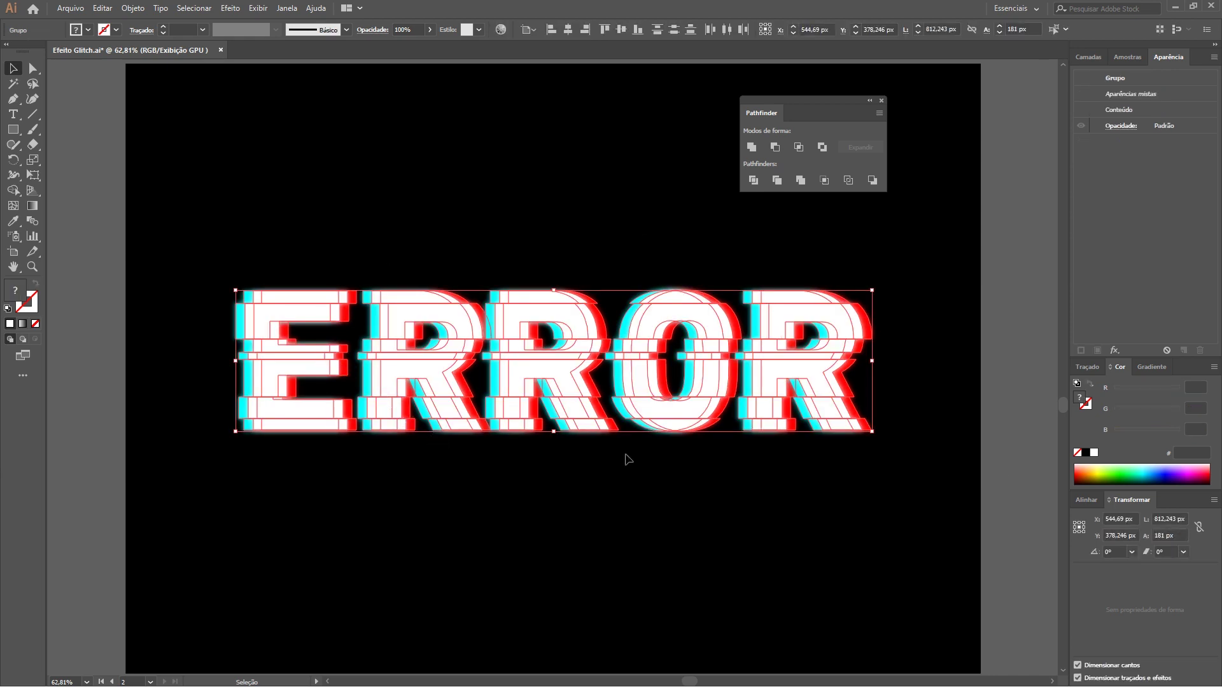
Crinkle the left and lower-left edges of the E with the Crinkle tool
left_click(14, 175)
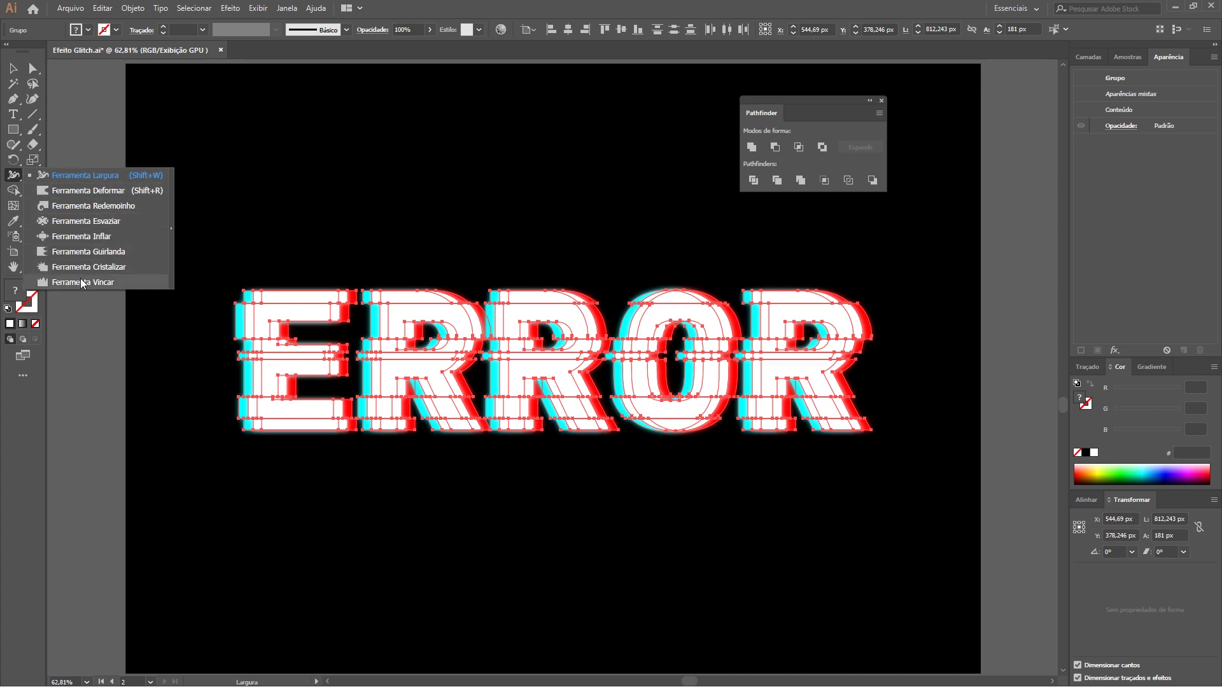
left_click(115, 284)
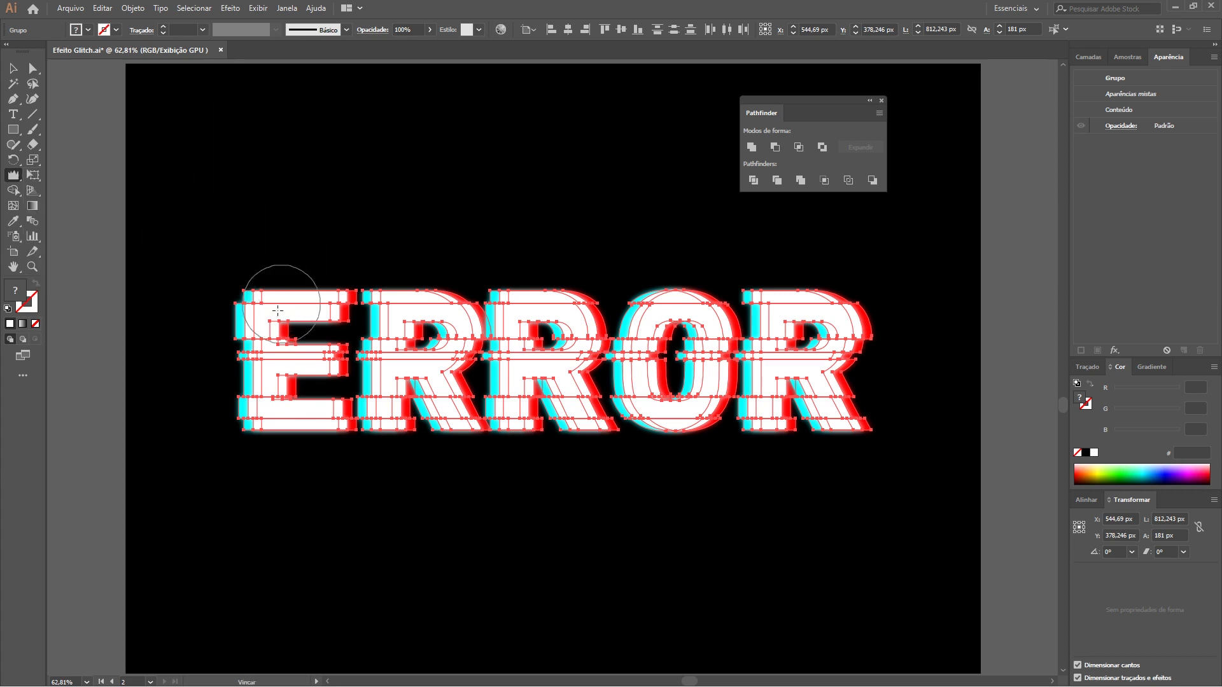
left_click_drag(246, 312, 236, 398)
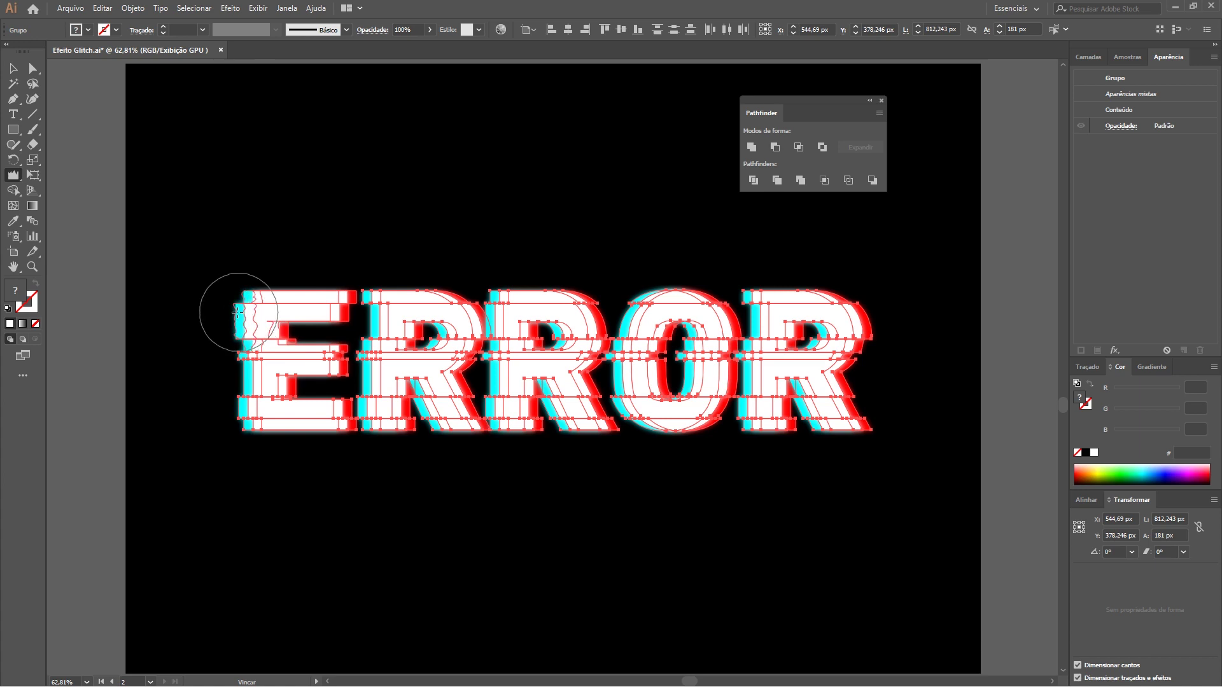
left_click_drag(235, 397, 238, 423)
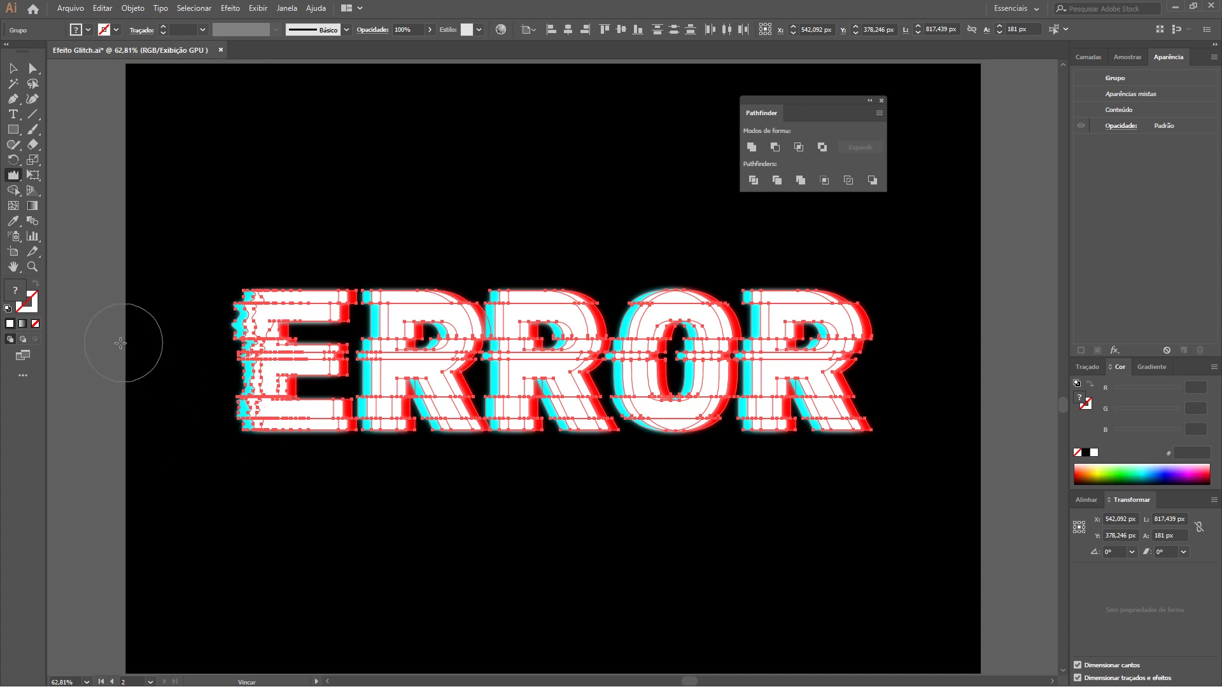
key("a")
left_click(154, 365)
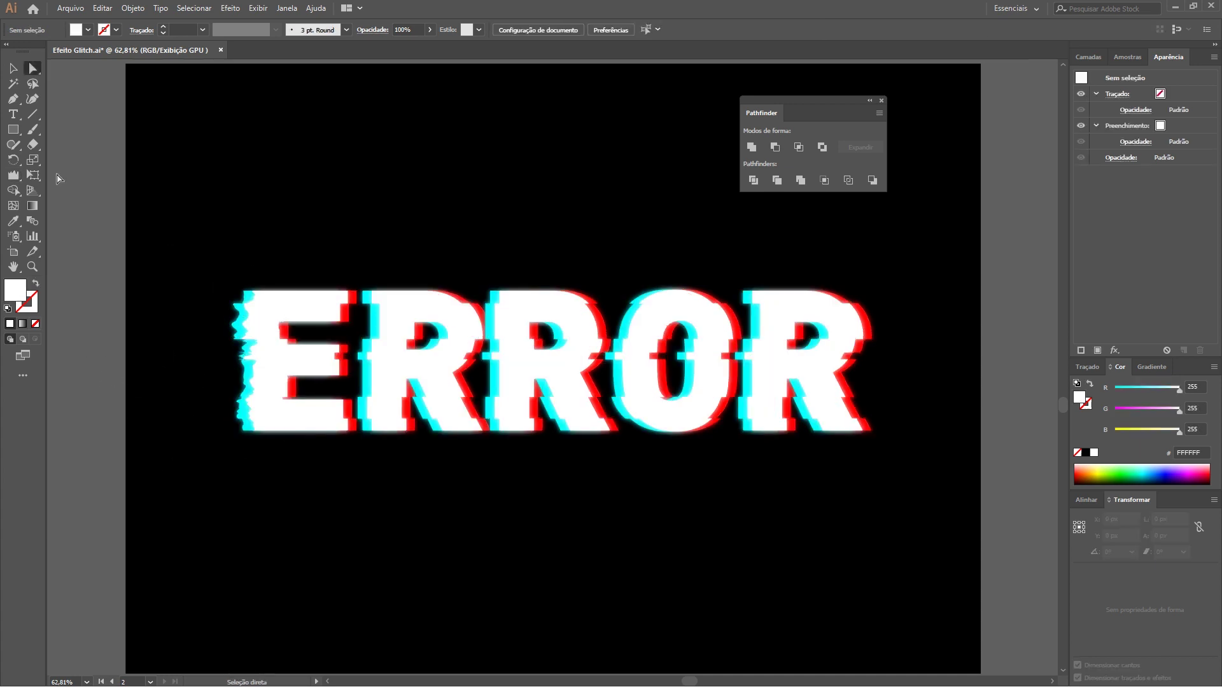
Roughen the E's top-left edge with the Crinkle tool and reselect the whole ERROR group
left_click(14, 176)
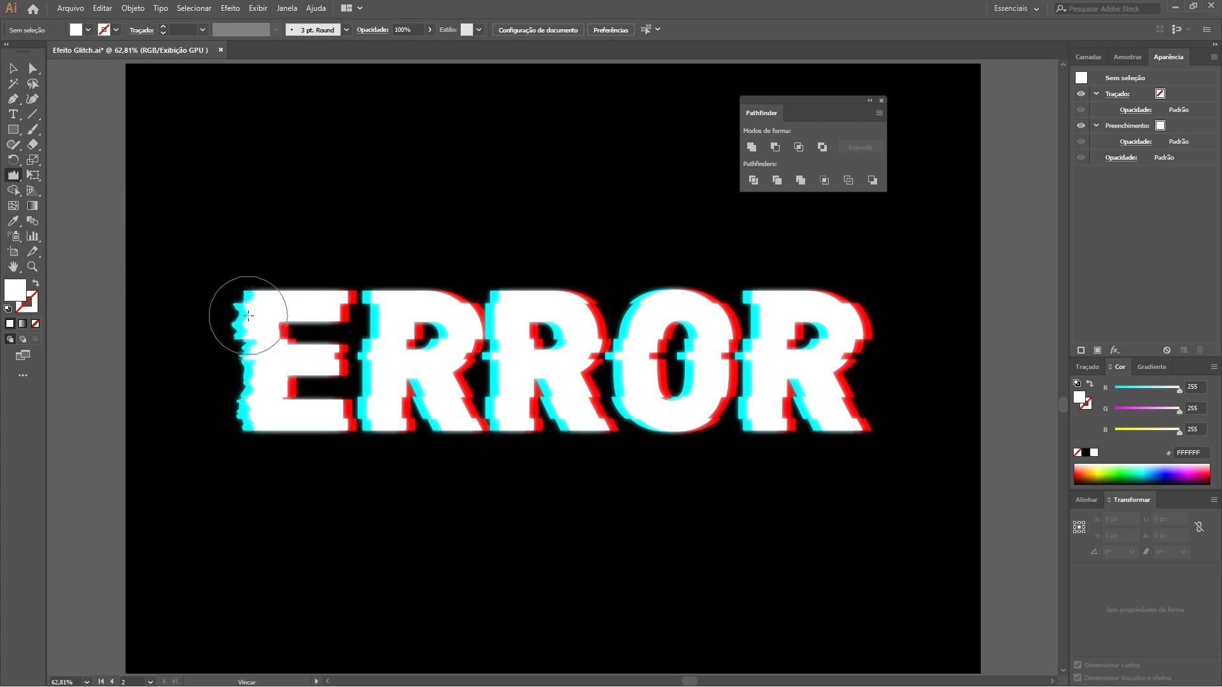
left_click_drag(241, 315, 292, 322)
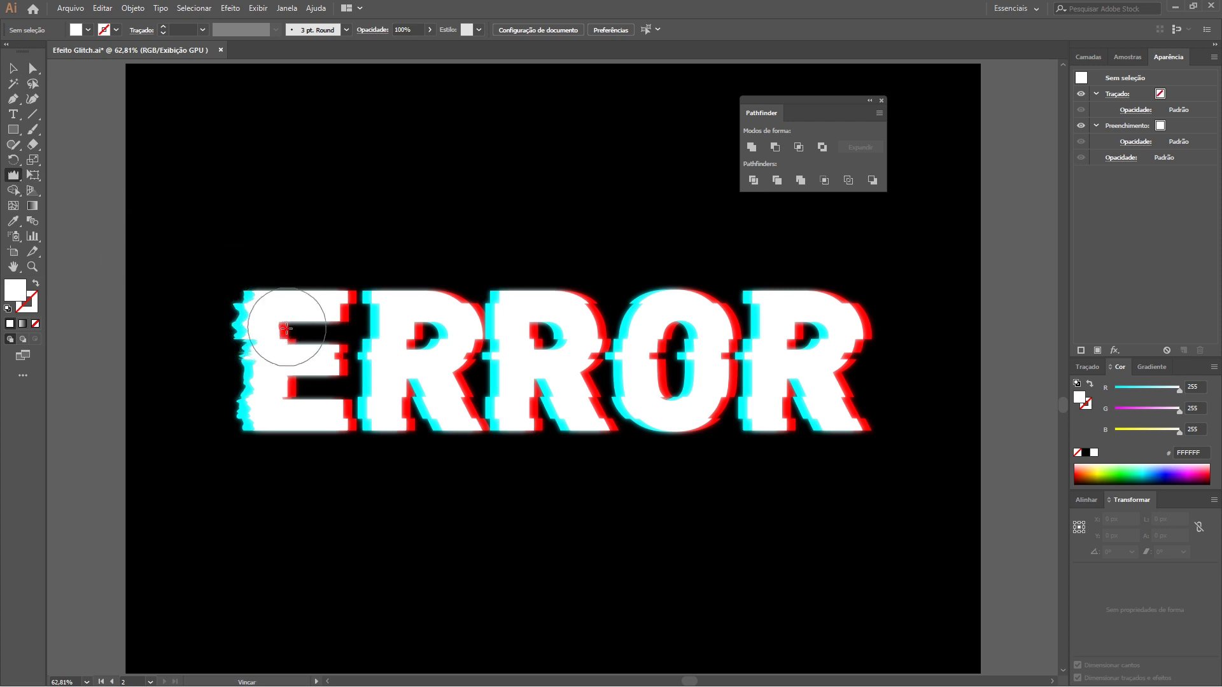
key("v")
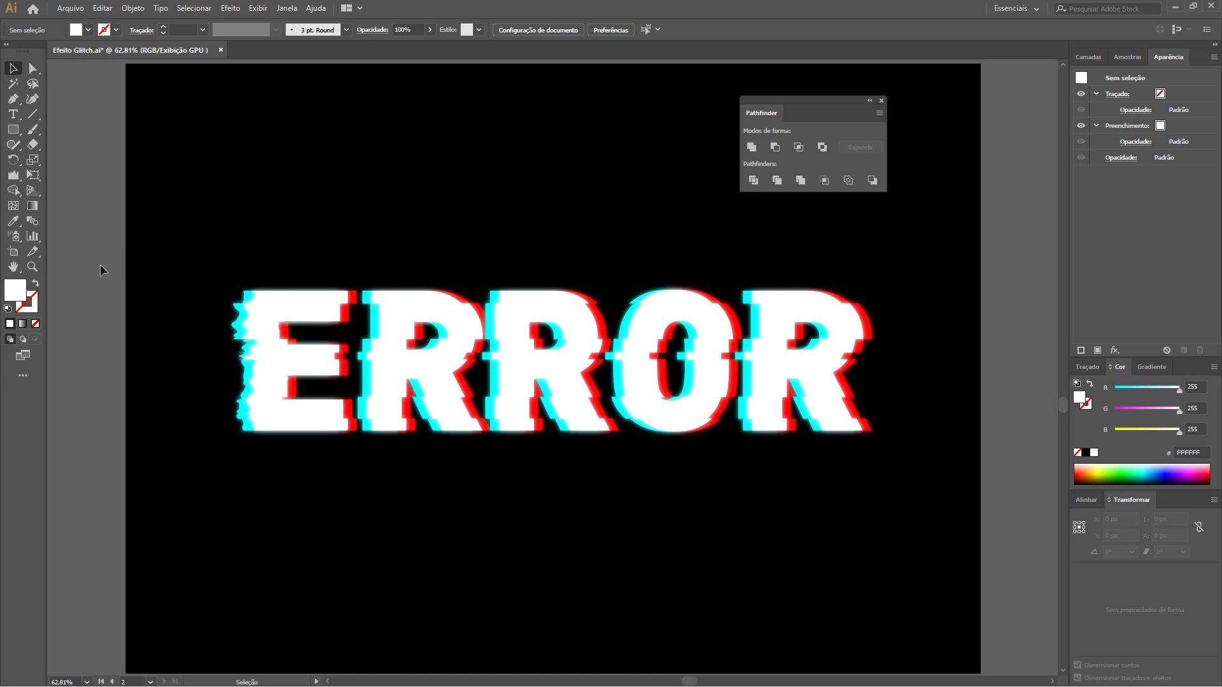
left_click_drag(90, 254, 981, 487)
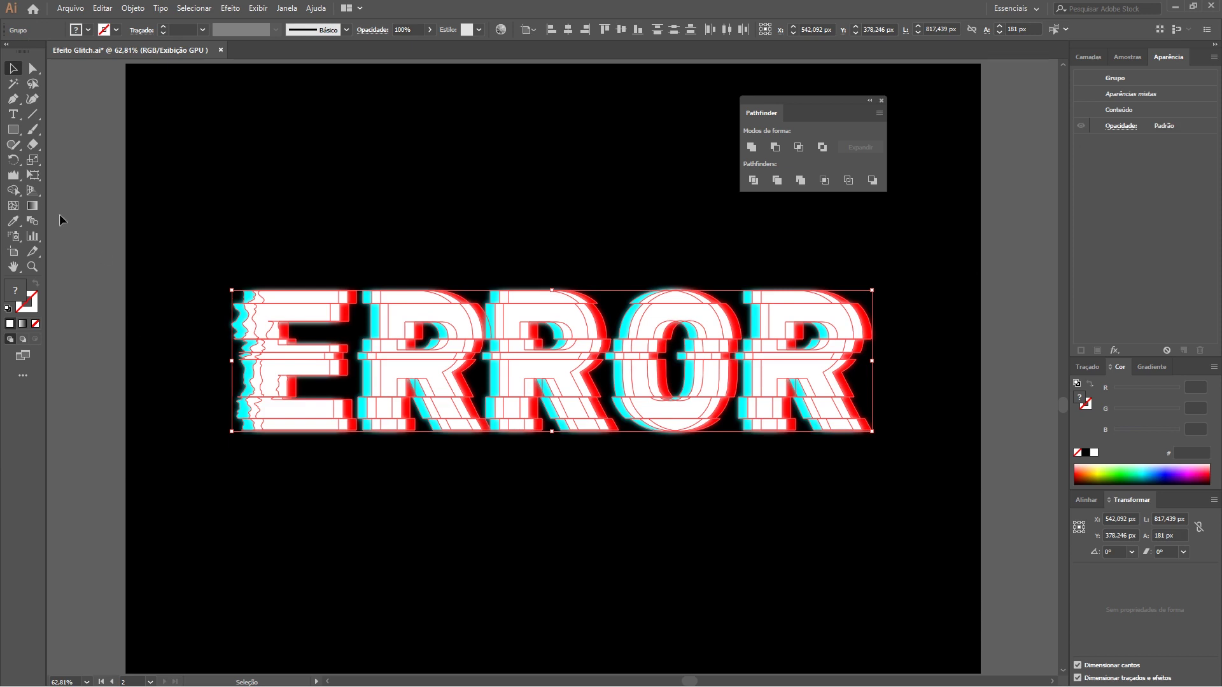
double_click(17, 177)
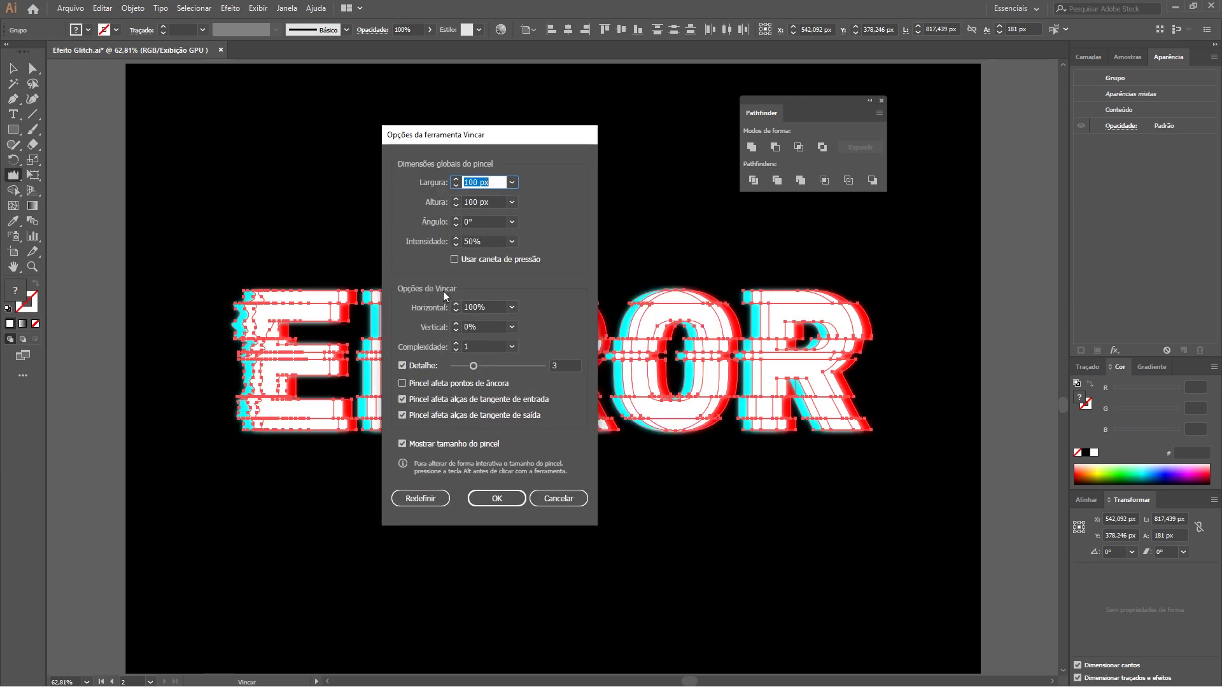
Set the Crinkle tool to Horizontal 100%, Vertical 0% and Detail 2
left_click(491, 306)
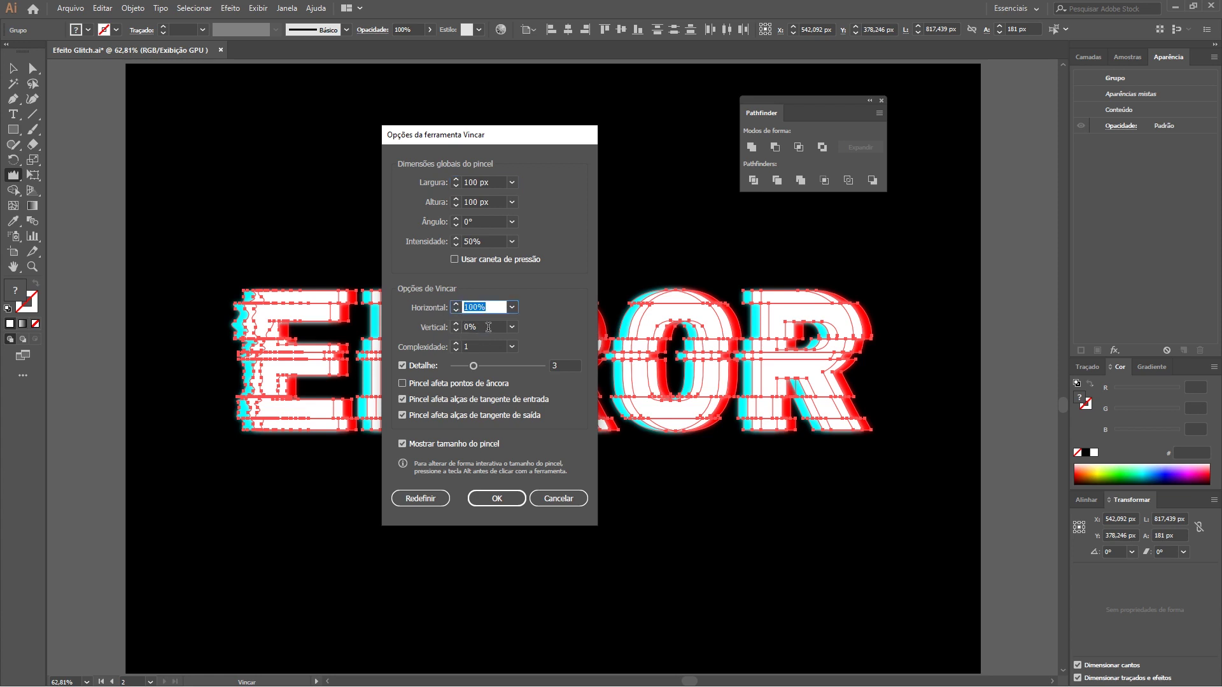
key("Tab")
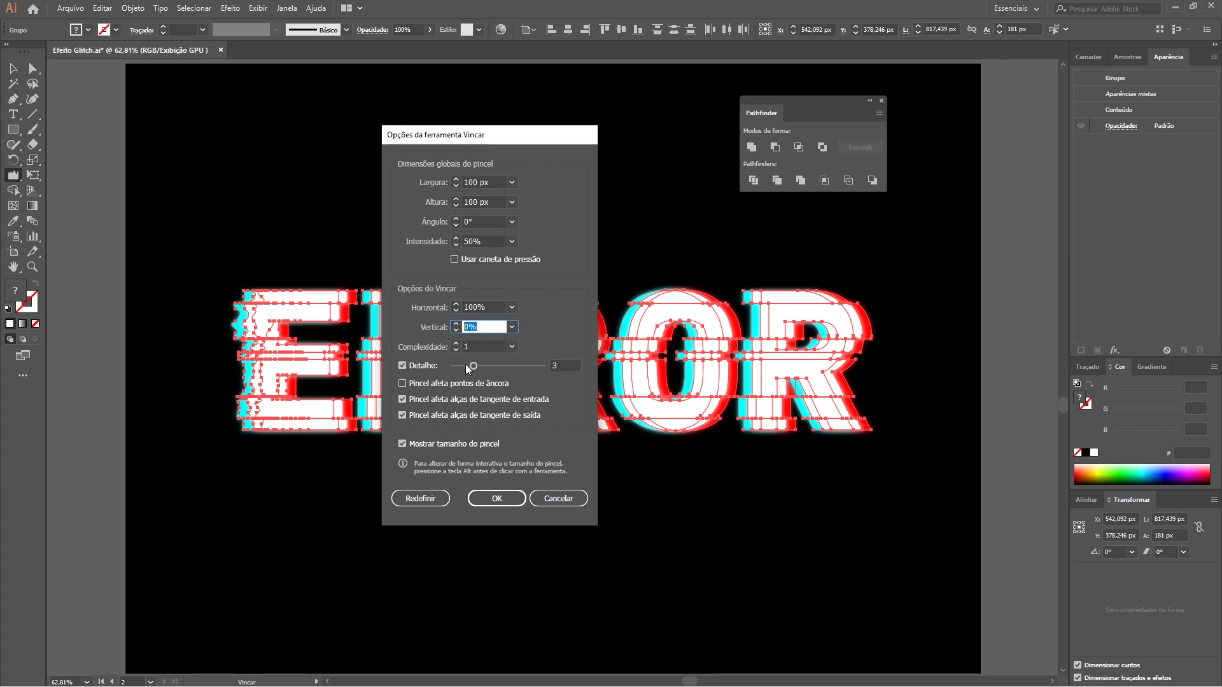
left_click_drag(467, 365, 464, 366)
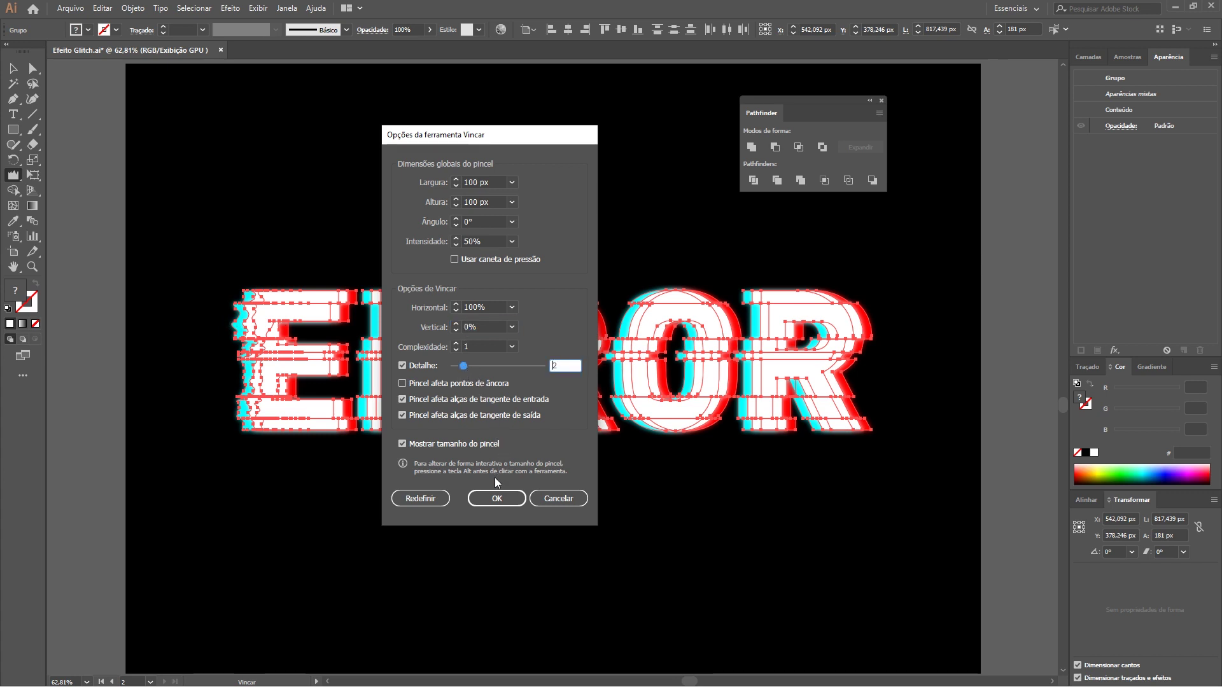
left_click(497, 498)
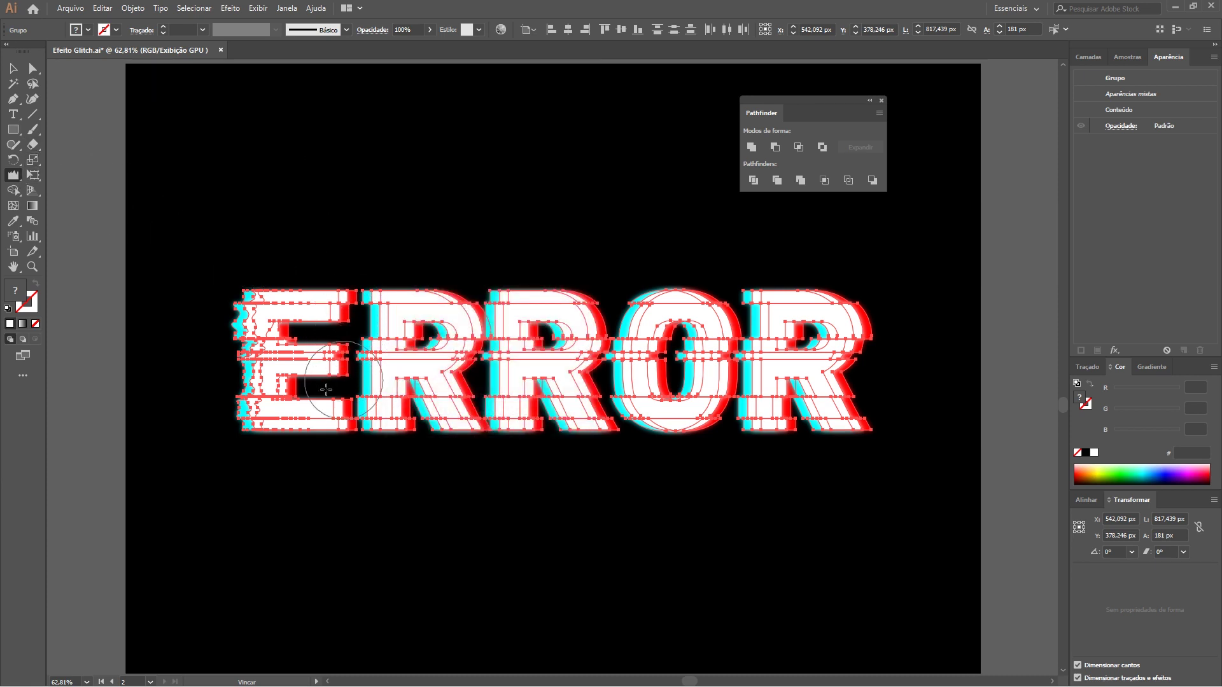
Crinkle the E's lower-left, the E–R join and the second R's stem with a flattened brush
left_click_drag(245, 428, 228, 414)
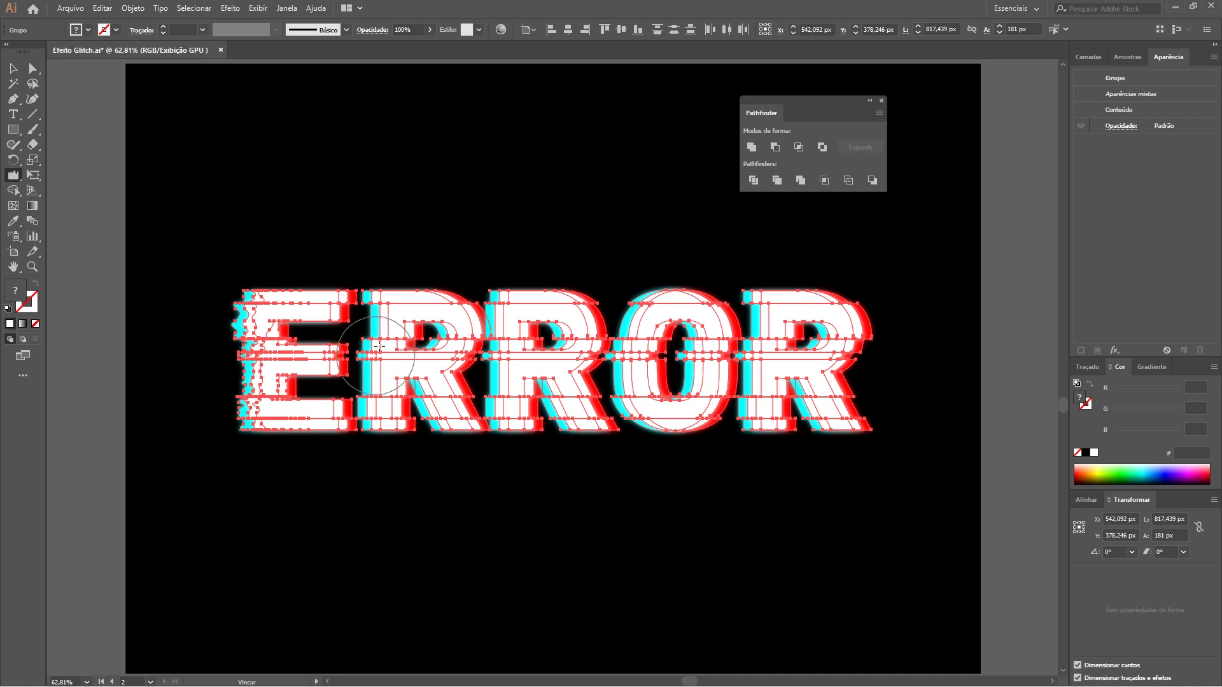
left_click_drag(378, 342, 369, 368)
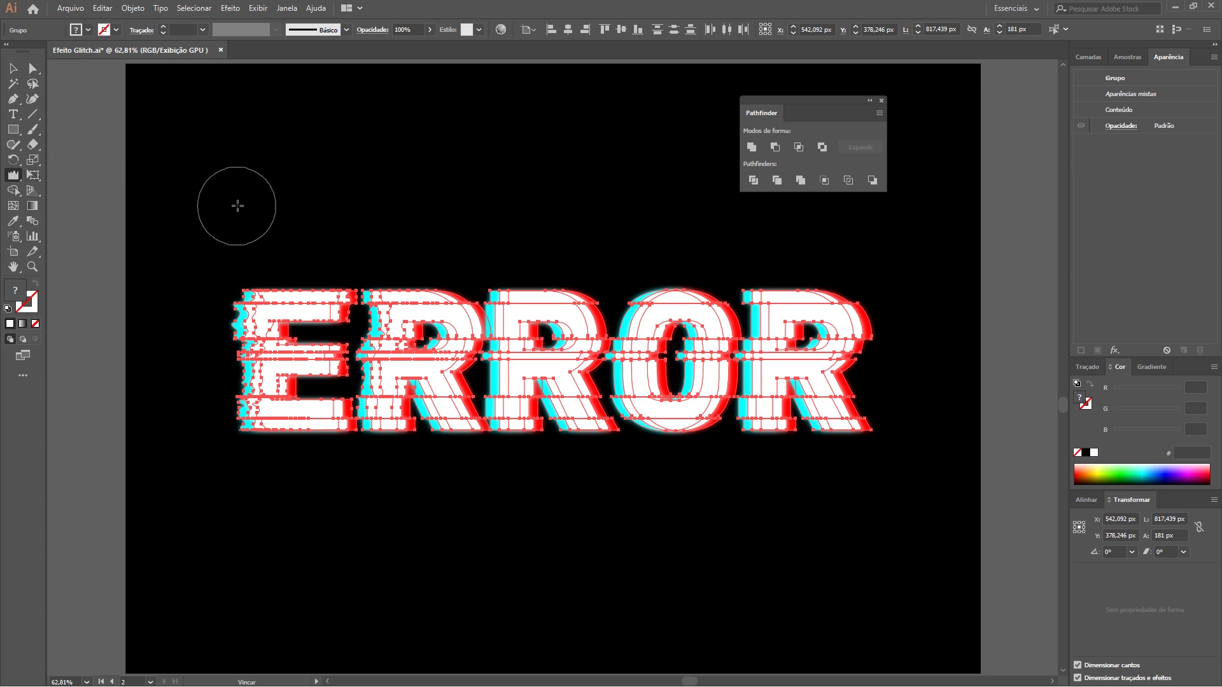
mouse_move(254, 195)
left_mouse_down("alt")
mouse_move(287, 236)
mouse_move(253, 259)
left_mouse_up("alt")
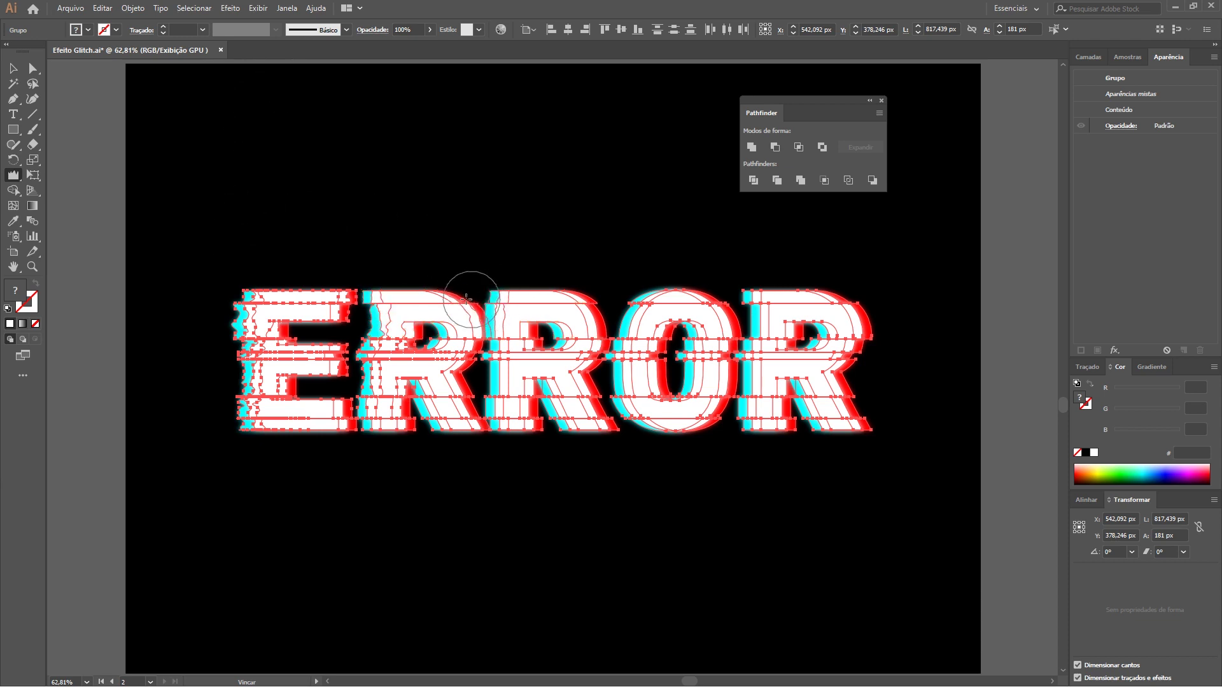
mouse_move(490, 297)
left_mouse_down()
mouse_move(490, 431)
mouse_move(449, 399)
mouse_move(431, 425)
left_mouse_up()
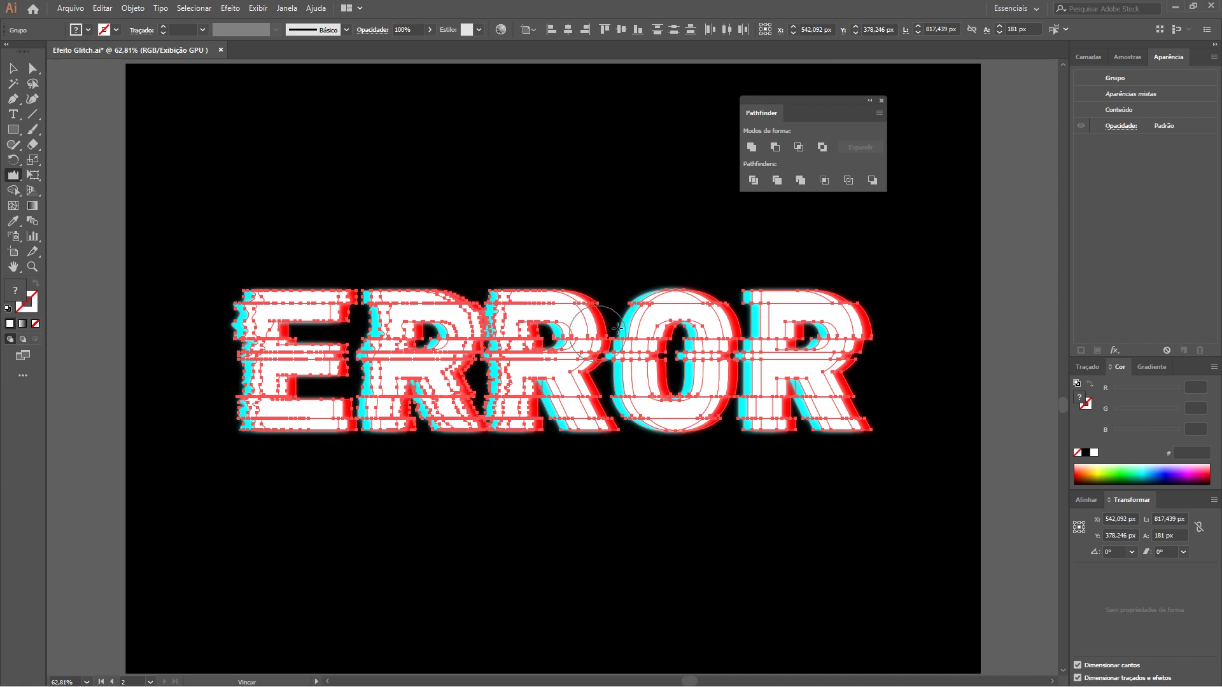
Crinkle the top and left side of the O and the final R's top-left edge, then deselect
left_click_drag(648, 311, 637, 296)
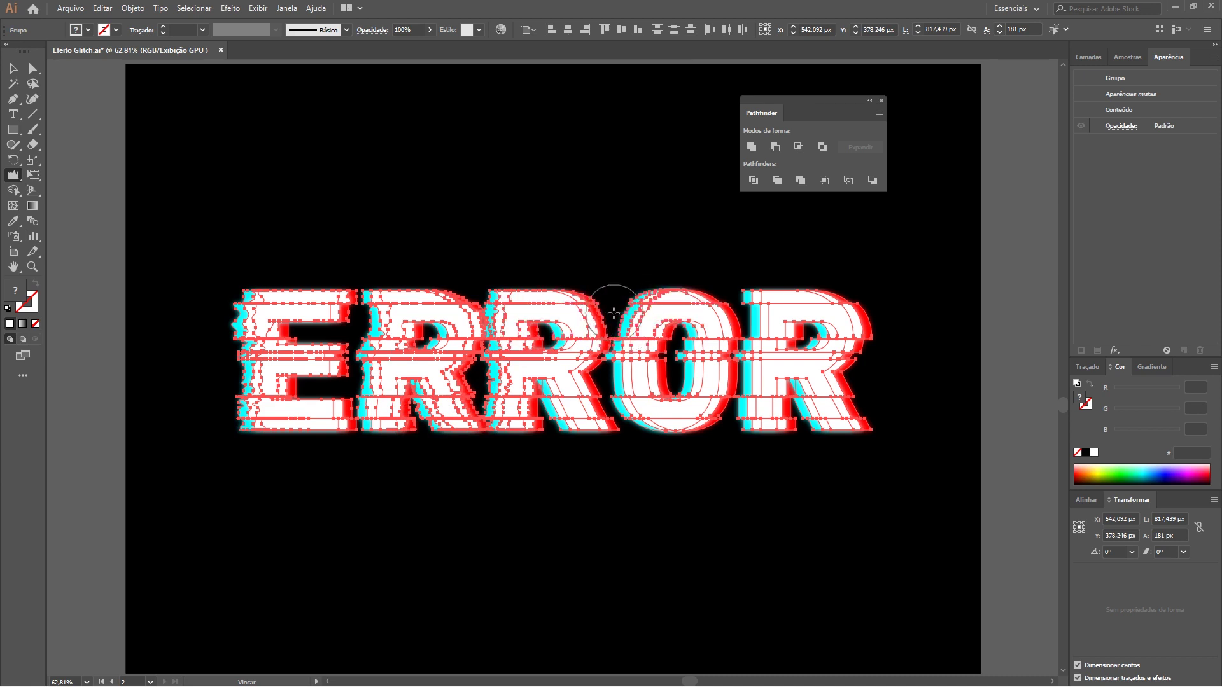
mouse_move(624, 364)
left_mouse_down()
mouse_move(638, 391)
mouse_move(731, 409)
mouse_move(712, 308)
left_mouse_up()
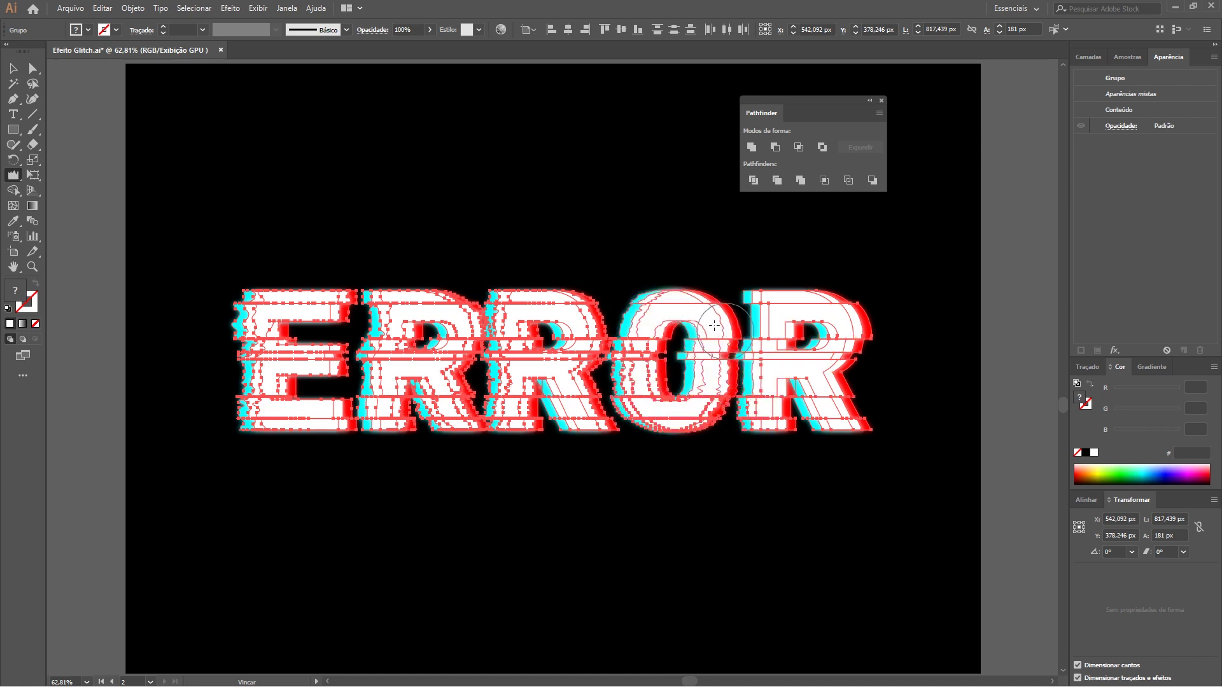
mouse_move(763, 304)
left_mouse_down()
mouse_move(871, 315)
mouse_move(889, 338)
mouse_move(898, 413)
left_mouse_up()
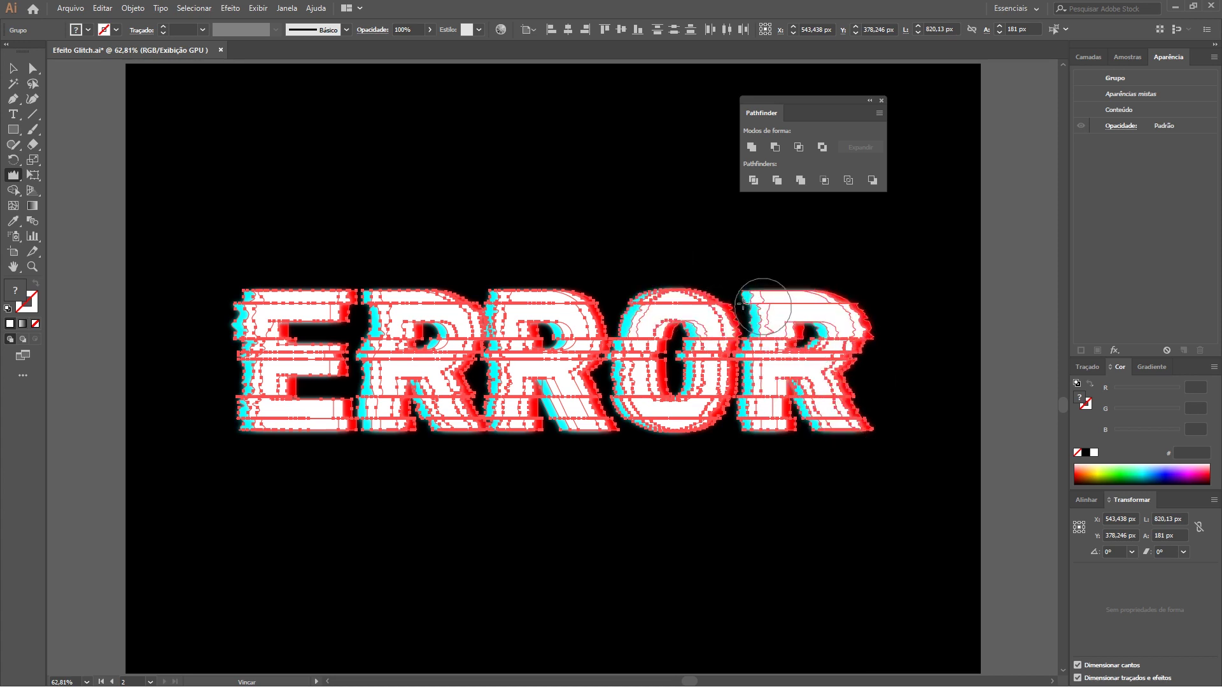
left_click_drag(665, 296, 618, 306)
key("a")
key("ctrl+shift+a")
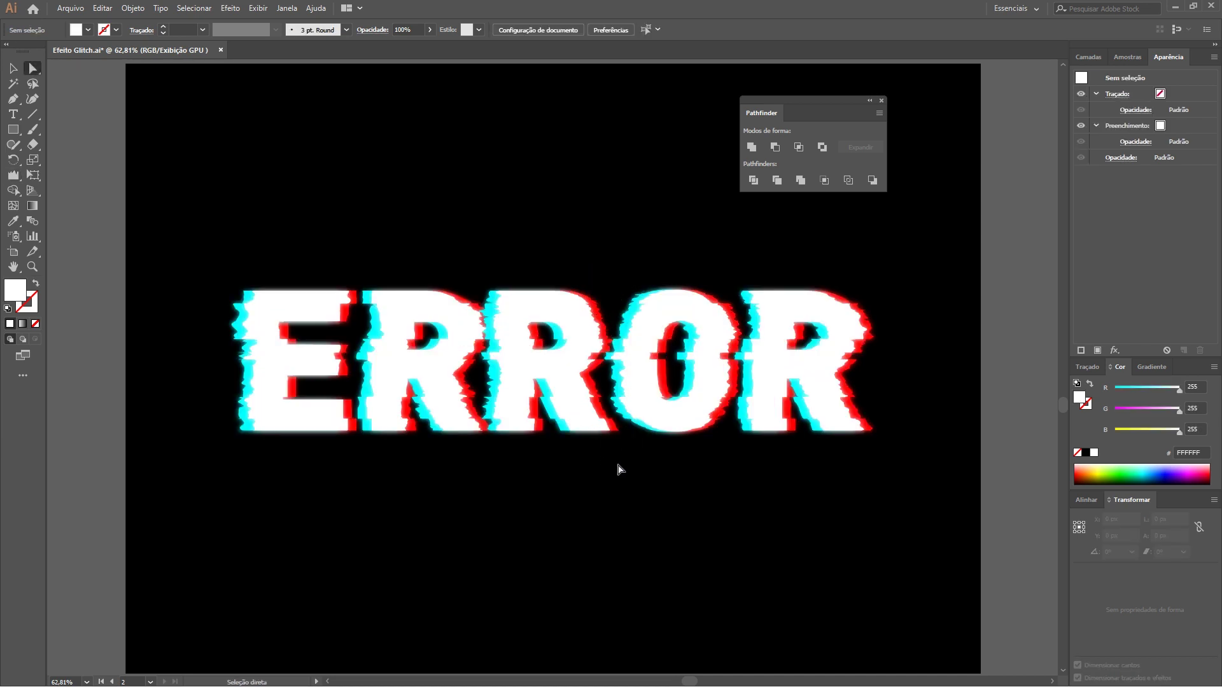
Make the Tx Branco and Filetes new layers visible and select the stripe group
key("v")
left_click(1089, 57)
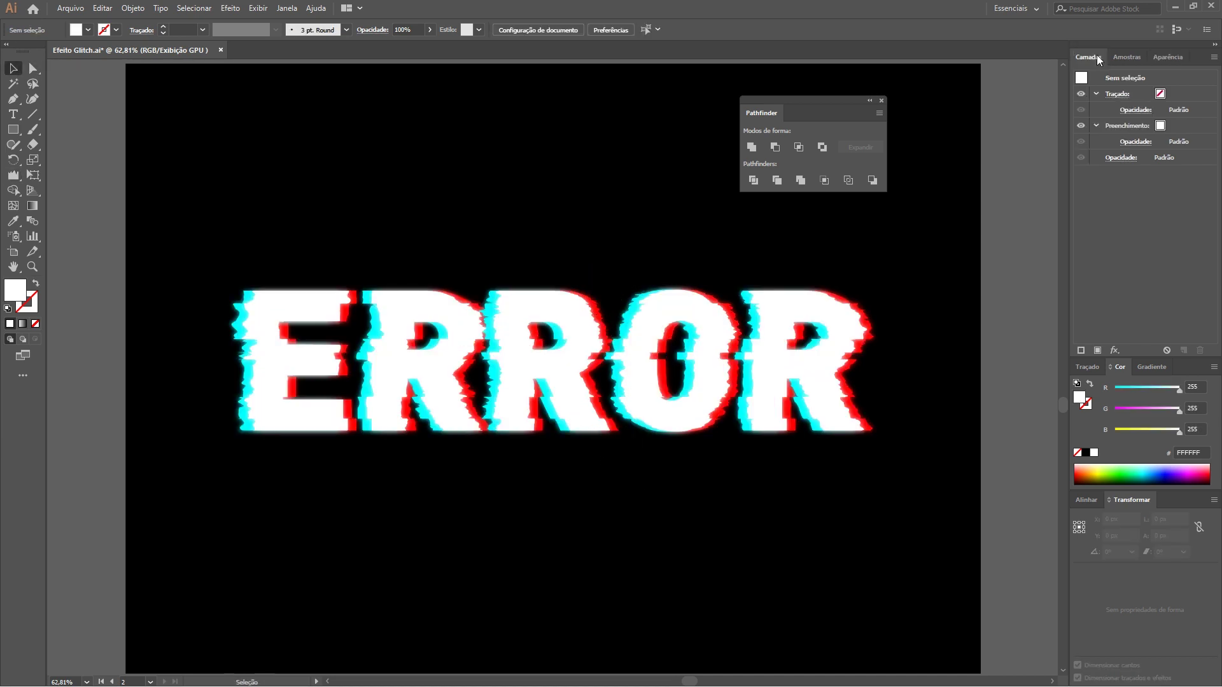
left_click_drag(1078, 129, 1080, 118)
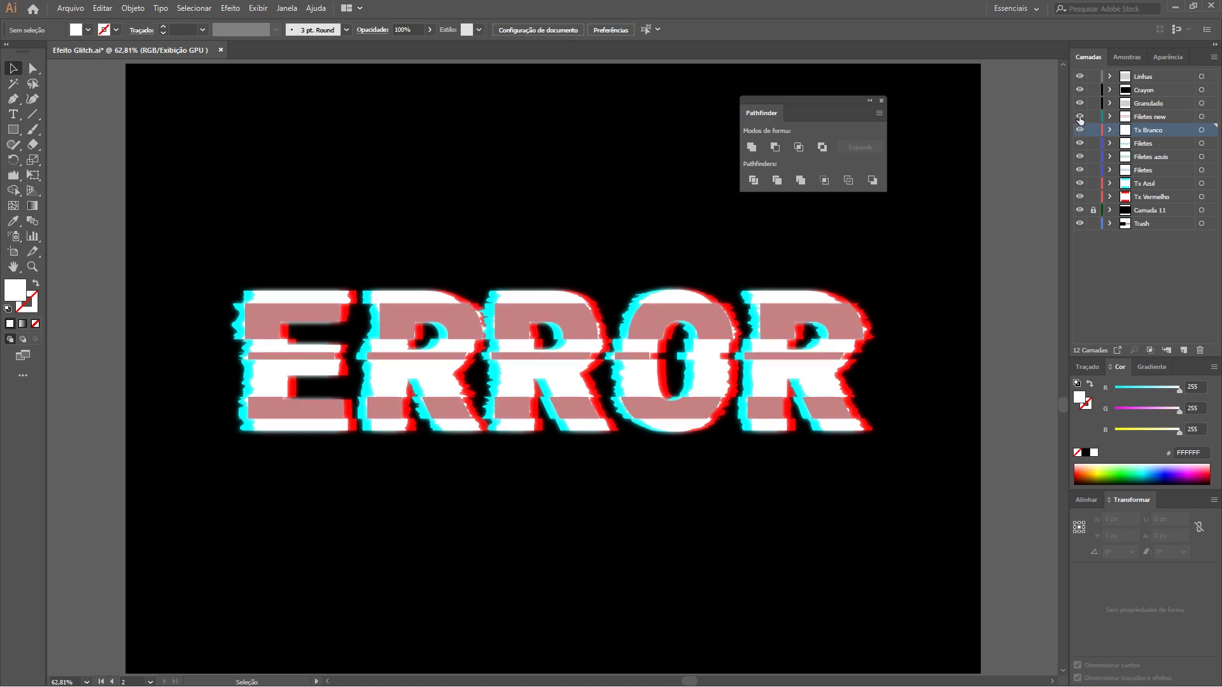
left_click(780, 318)
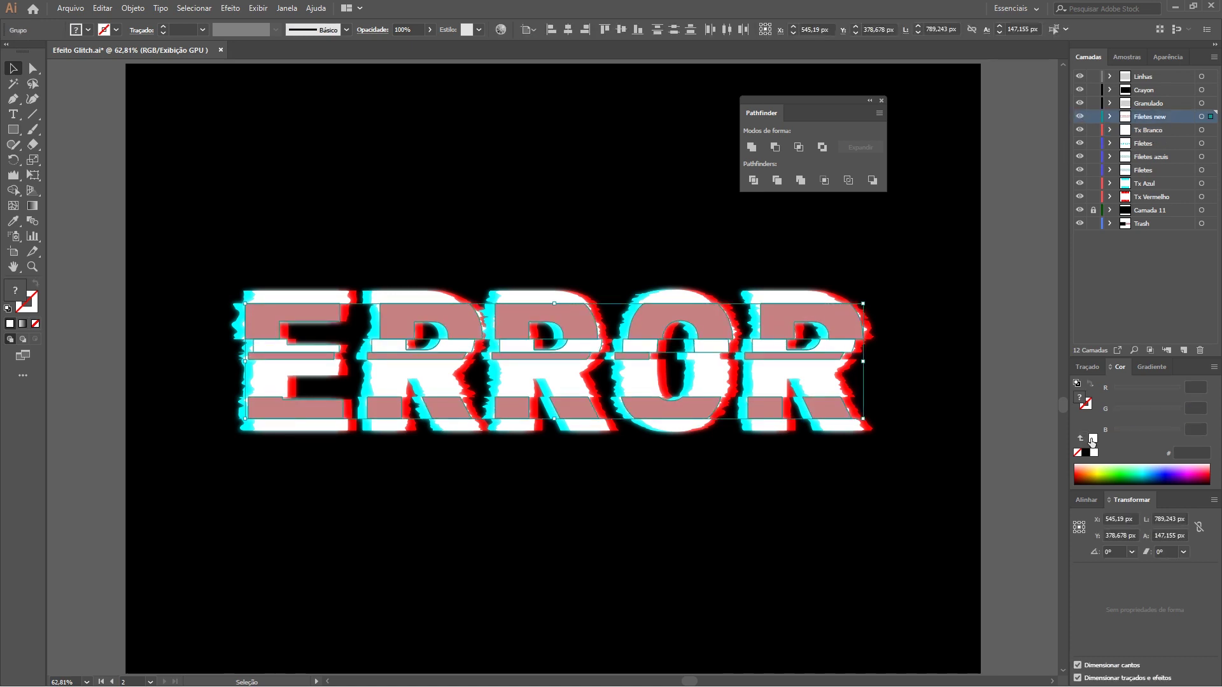
left_click(1093, 451)
Apply a Meia-Tinta halftone of type Linhas Médias to the stripe group
left_click(230, 7)
mouse_move(256, 261)
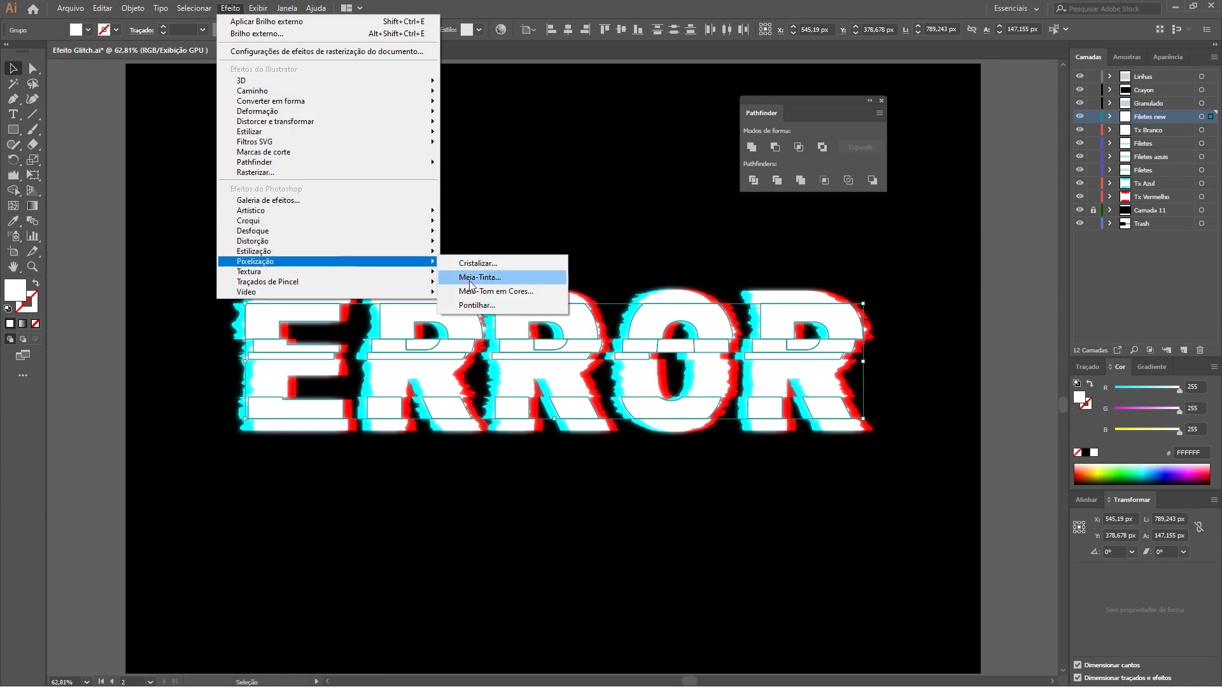
left_click(474, 277)
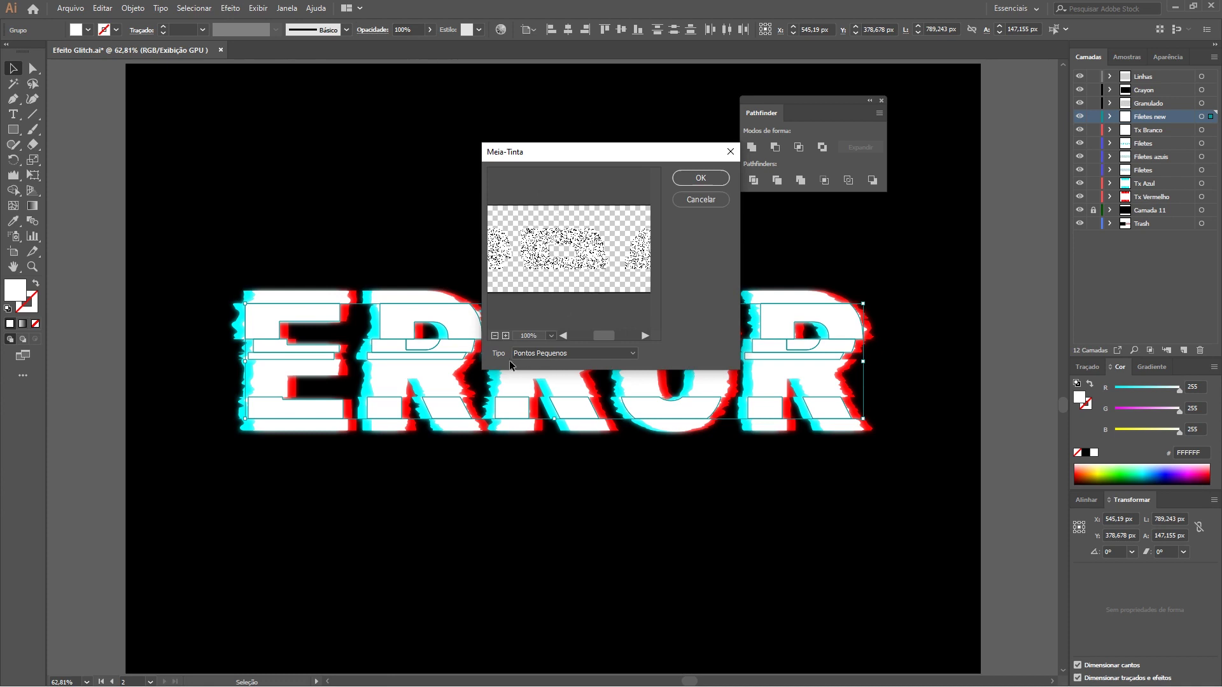
left_click(587, 357)
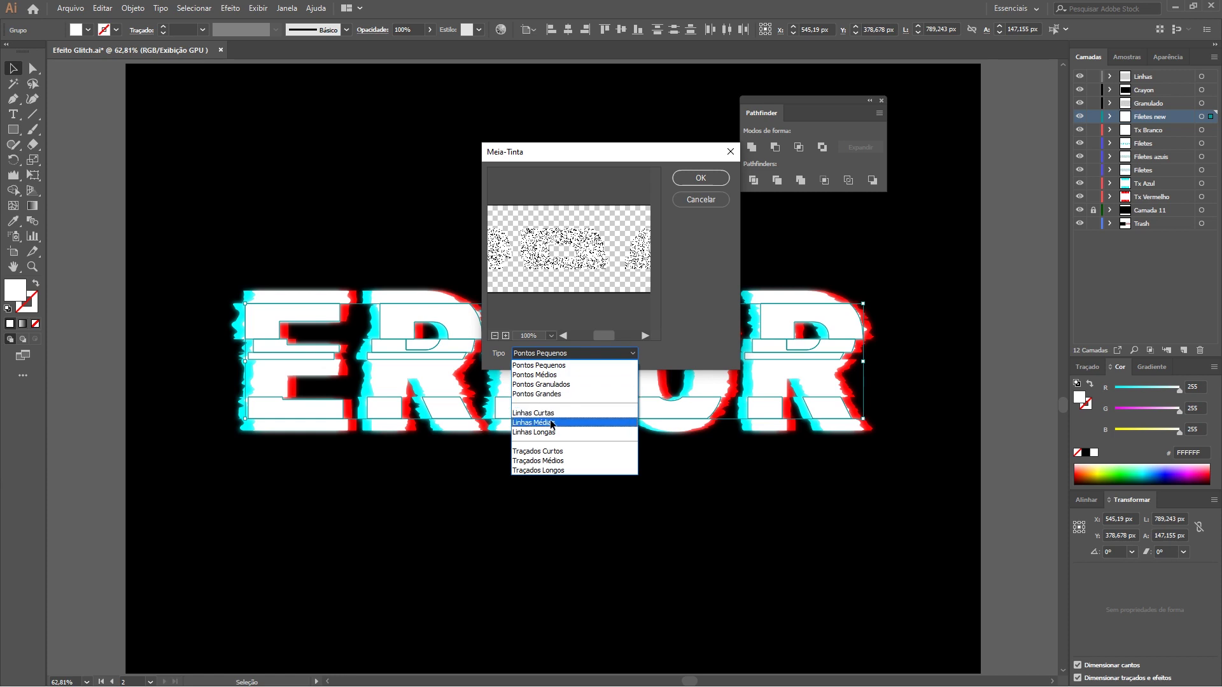
left_click(552, 424)
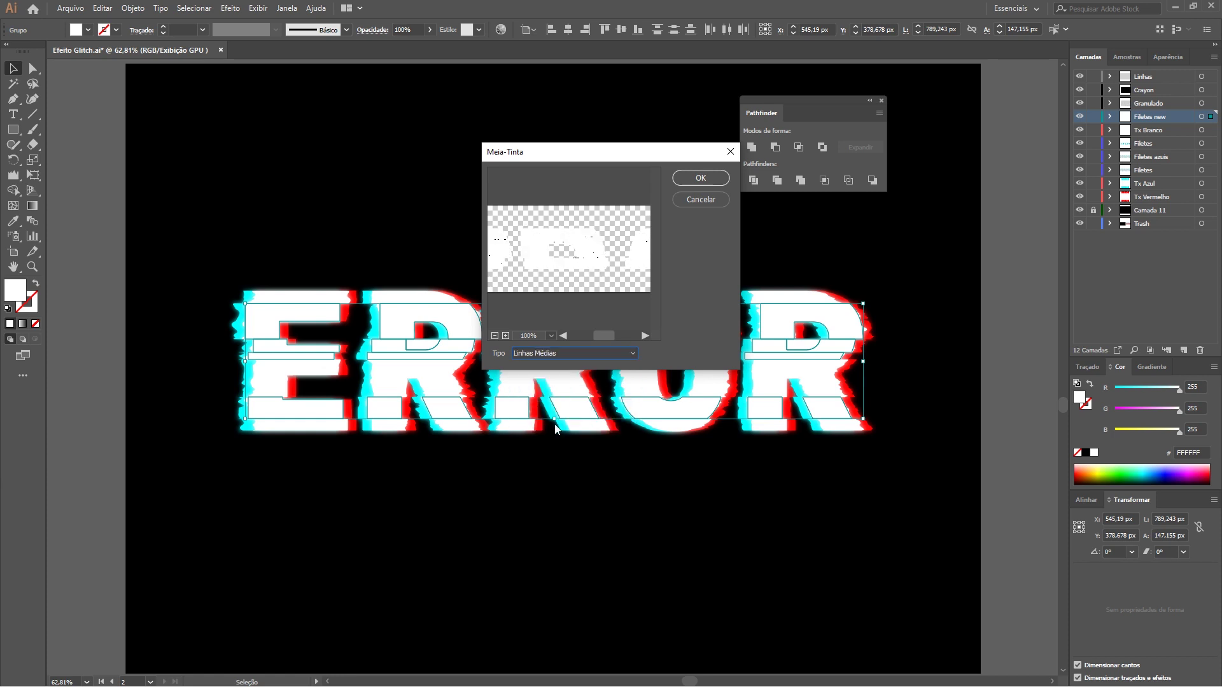
left_click(701, 178)
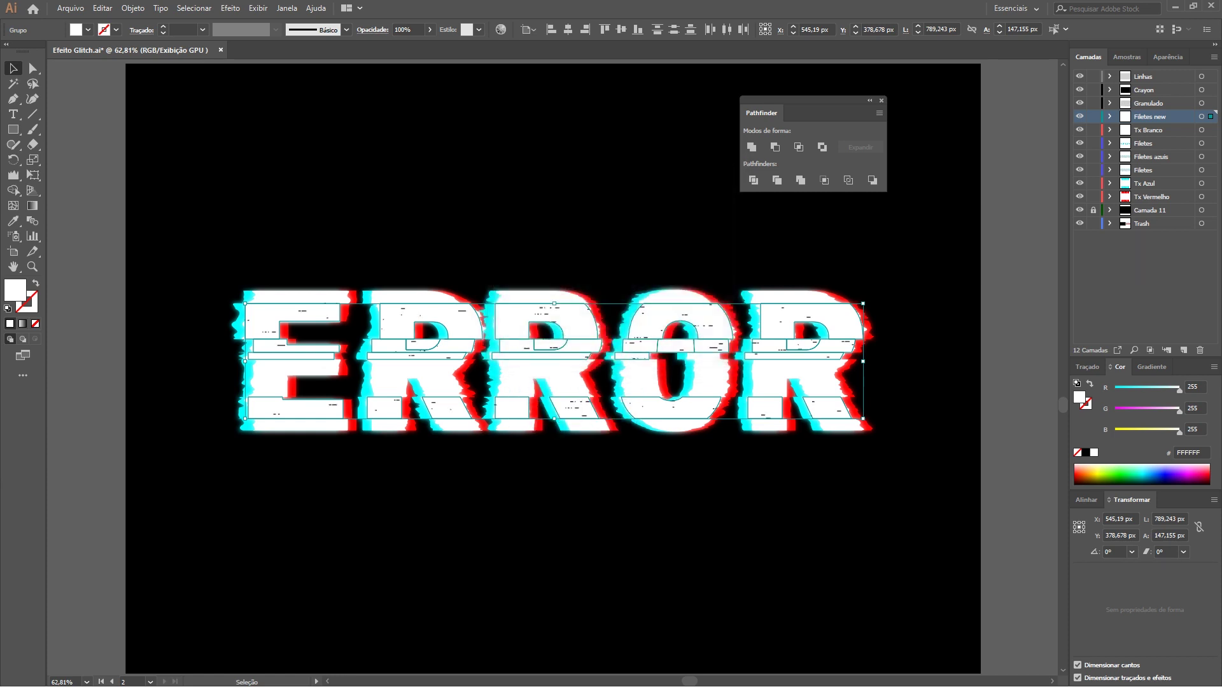
Reselect the halftoned stripe group and show its attributes in the Appearance panel
left_click(108, 334)
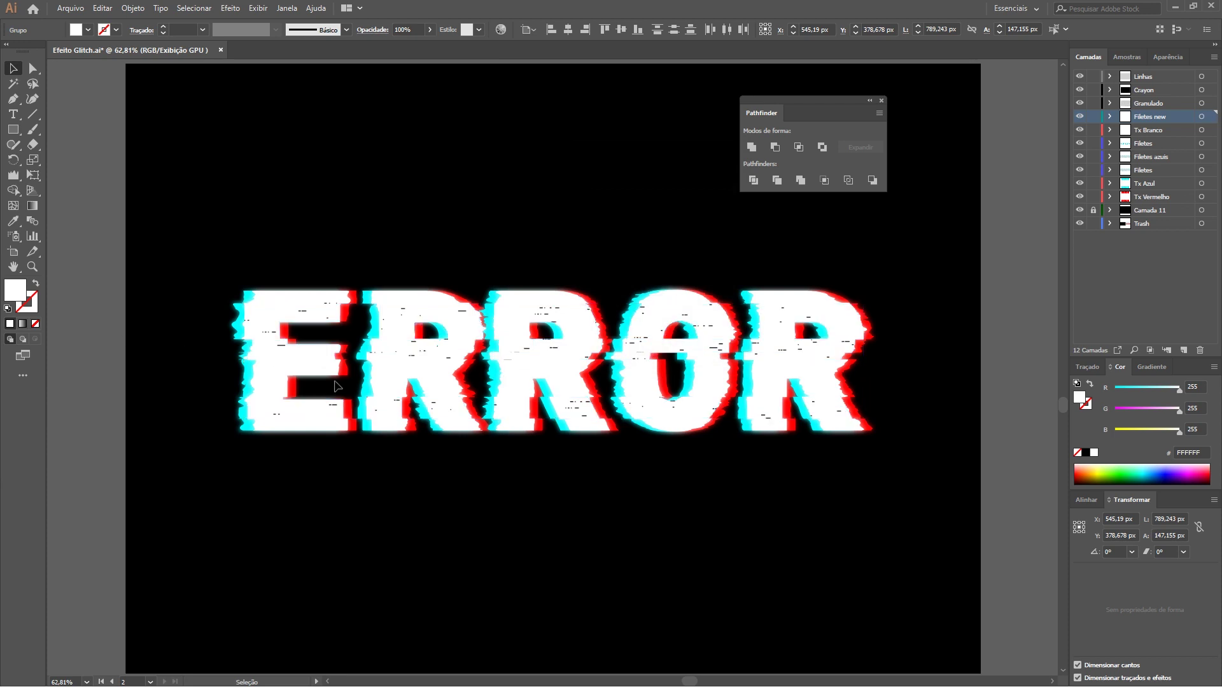
left_click(787, 340)
left_click(1162, 58)
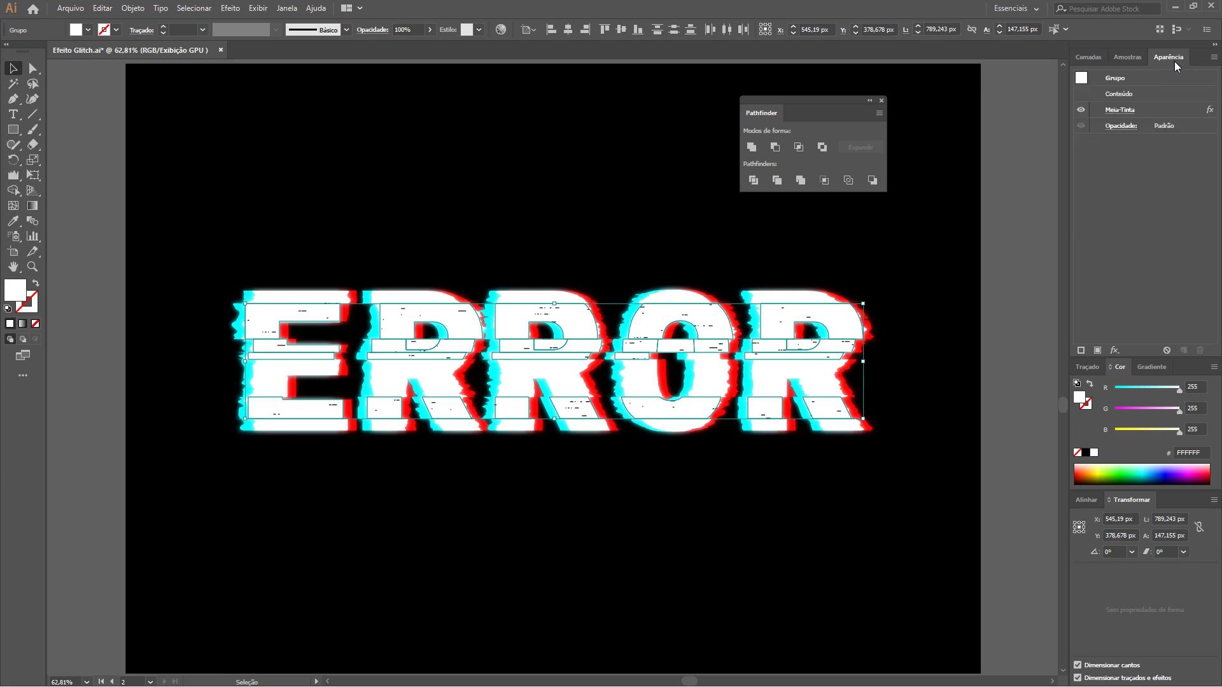
left_click_drag(1171, 59, 918, 234)
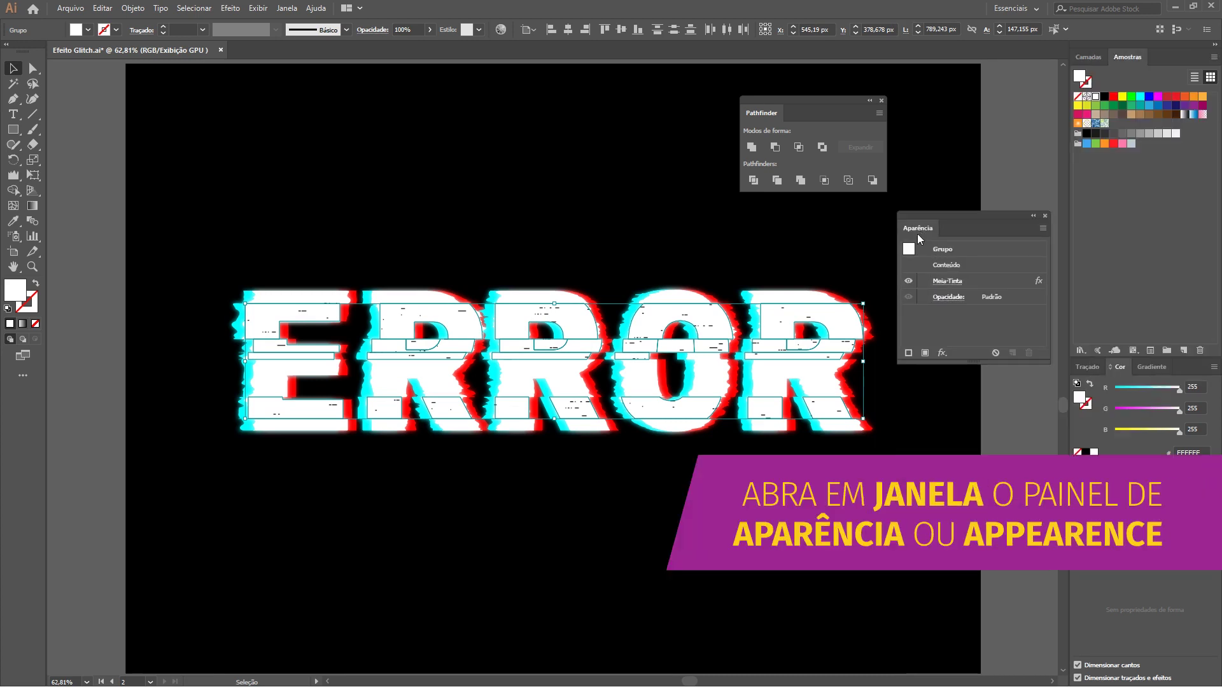
Change the Meia-Tinta halftone type to Linhas Longas and clear the selection
left_click(947, 282)
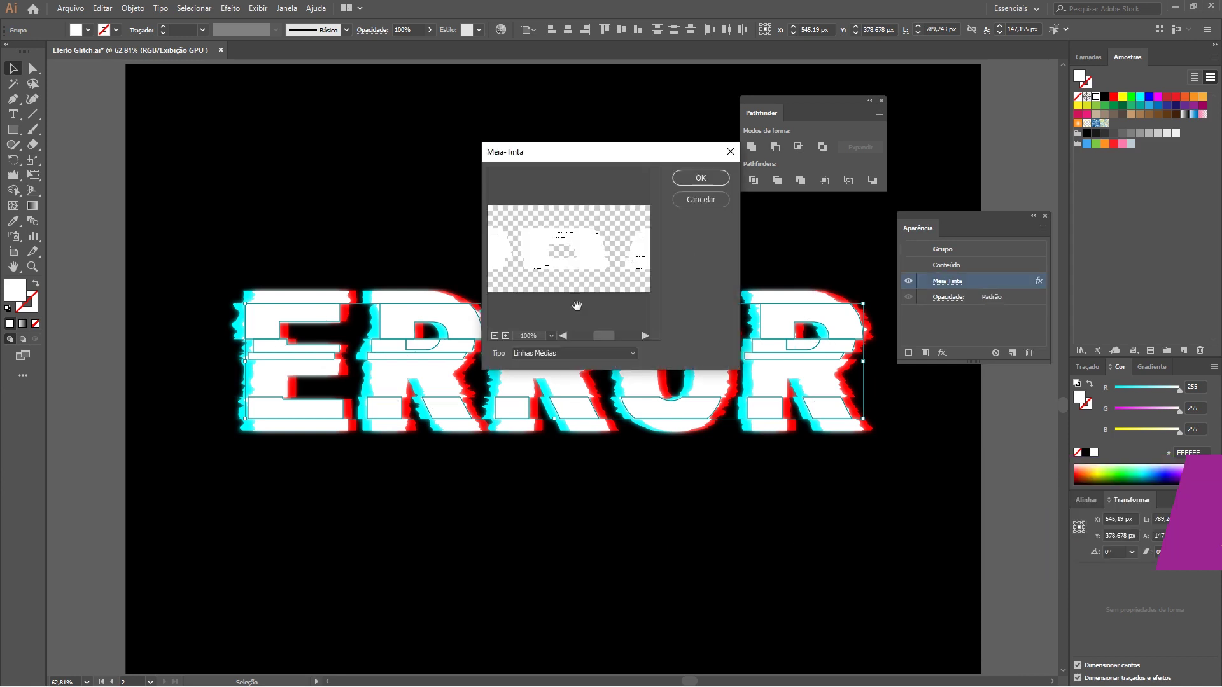
left_click(561, 353)
left_click(541, 433)
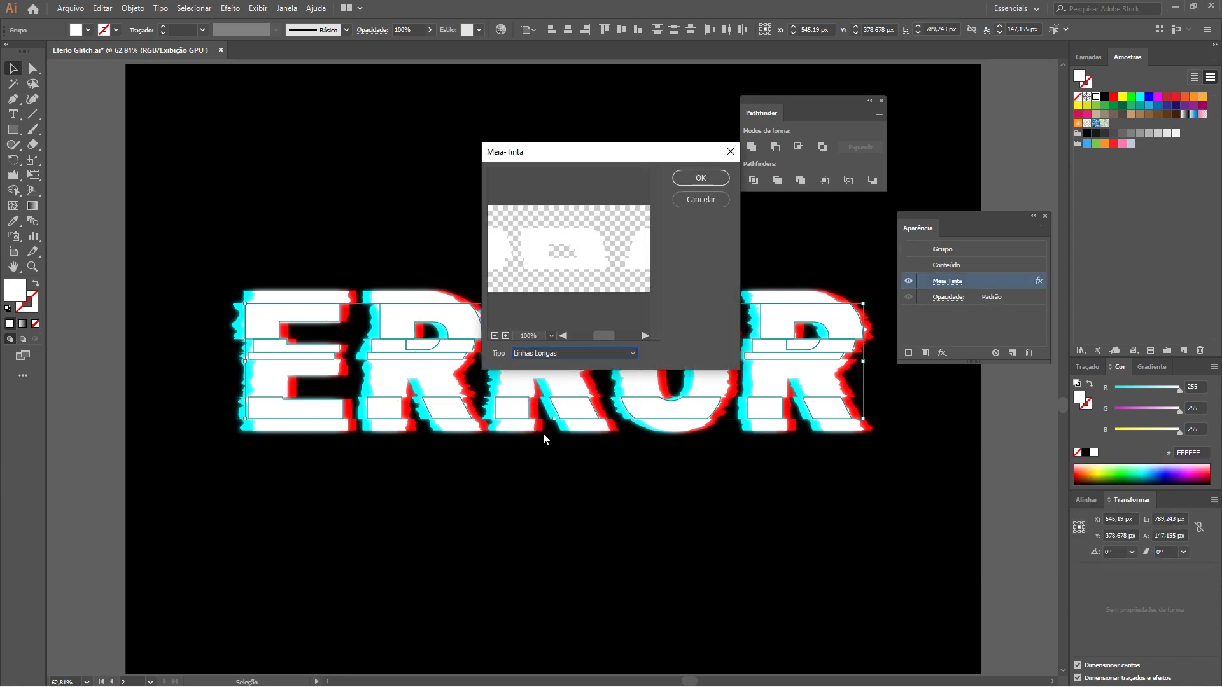
left_click(590, 354)
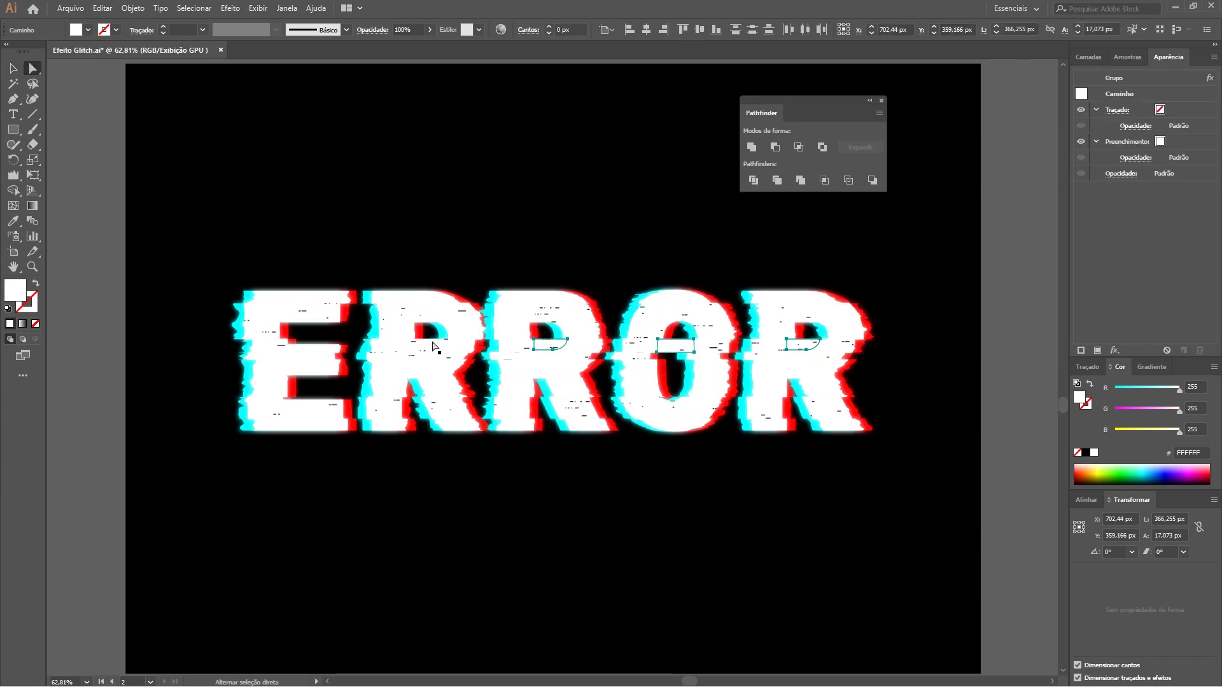
key("ctrl+shift+a")
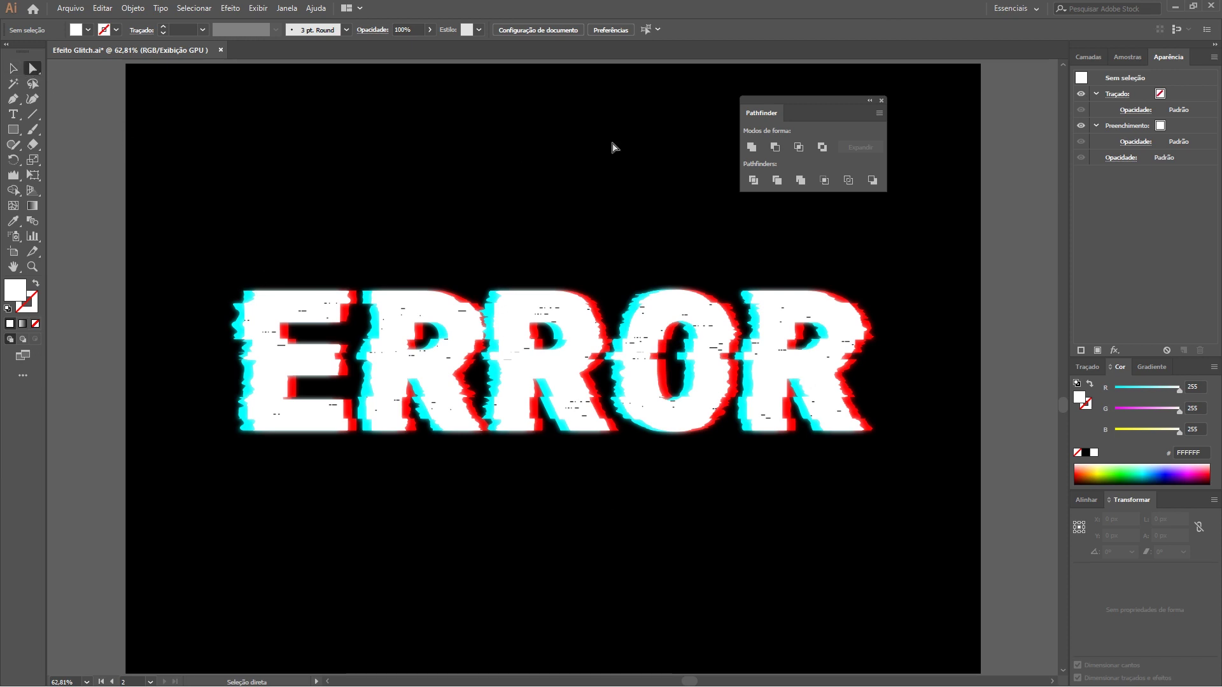
key("F7")
Draw a white horizontal line along the artboard's top edge on the Linhas layer
left_click(1150, 77)
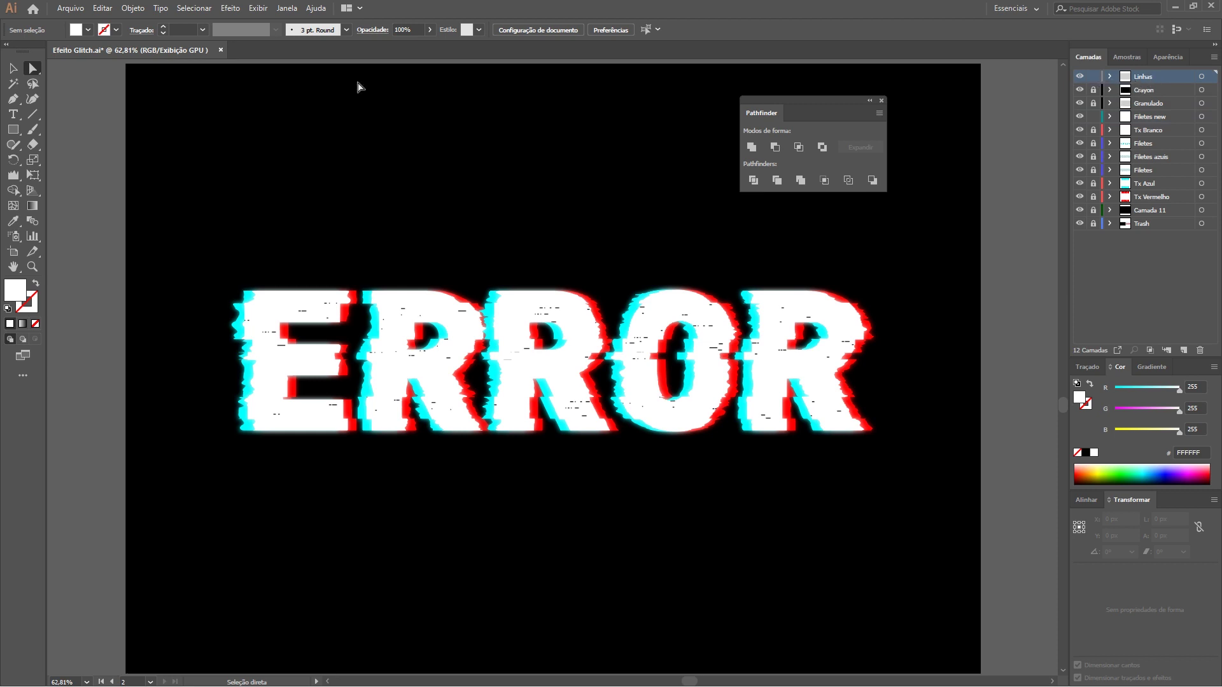
left_click(32, 114)
key("ctrl+f")
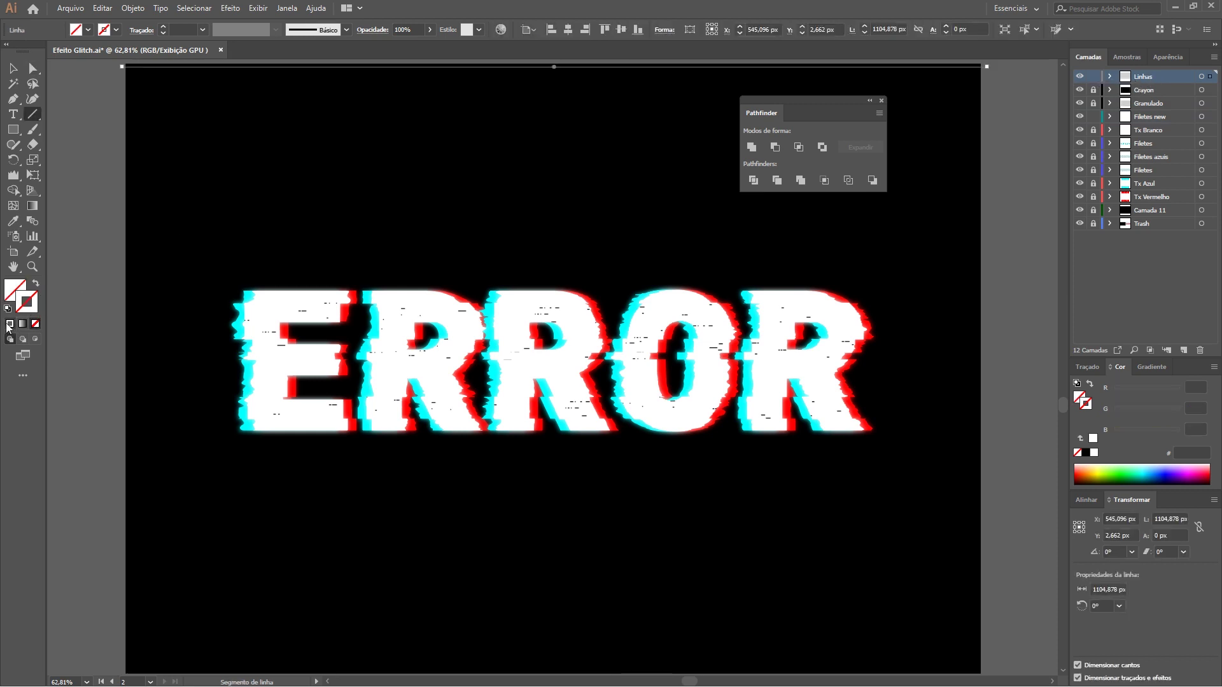
left_click(9, 324)
key("v")
left_click(125, 118)
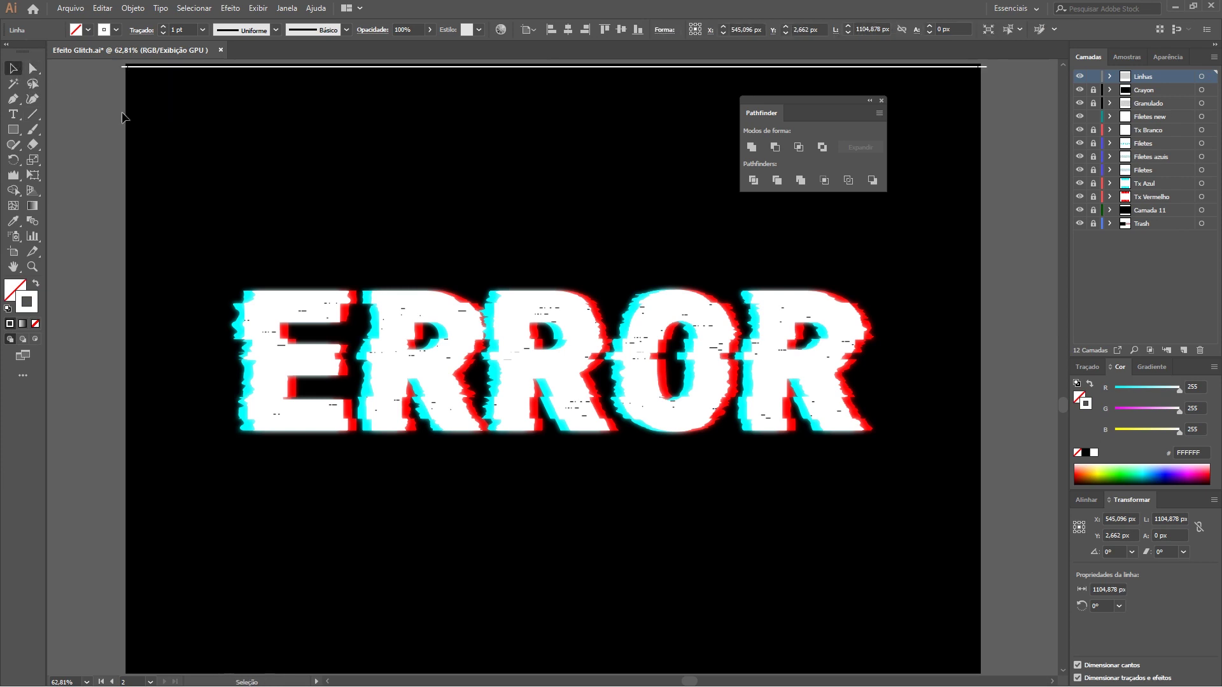
Duplicate the white line repeatedly downward to stack scanlines over the whole artboard
left_click(167, 66)
left_click_drag(166, 67, 167, 73)
key("ctrl+d")
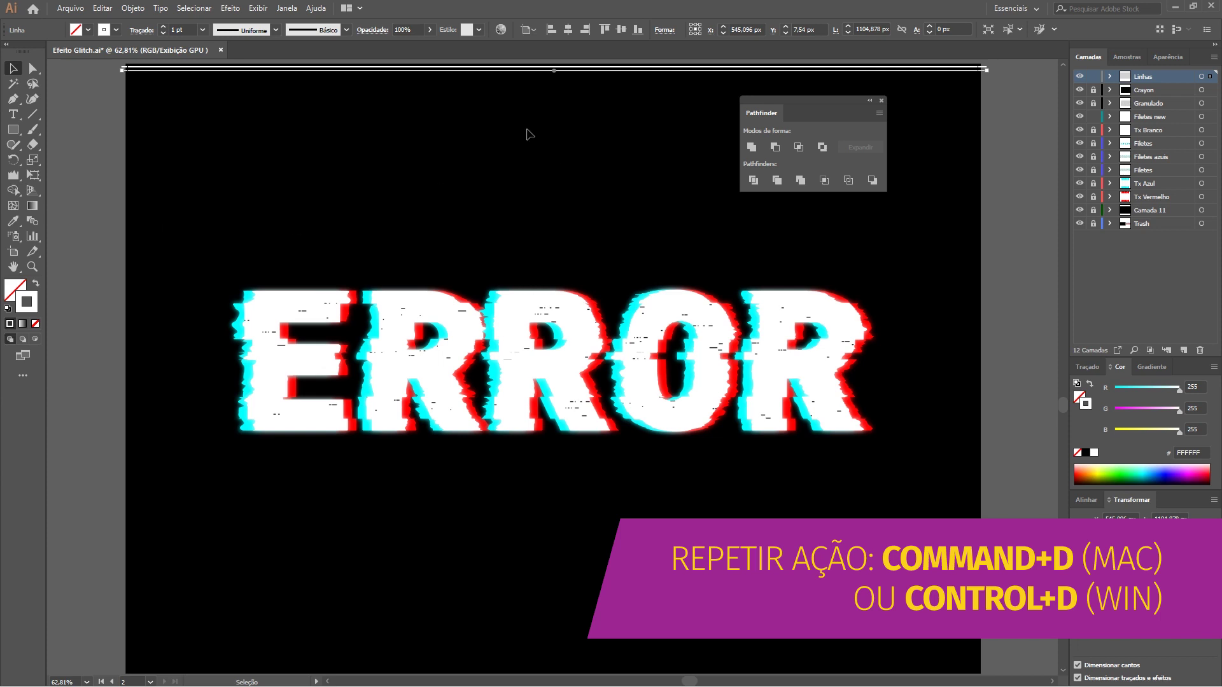
key("ctrl+d")
key("ctrl+d")
key("ctrl+d")
key("ctrl+d")
key("ctrl+d")
key("ctrl+d")
key("ctrl+d")
key("ctrl+d")
key("ctrl+d")
key("ctrl+d")
key("ctrl+d")
key("ctrl+d")
key("ctrl+d")
key("ctrl+d")
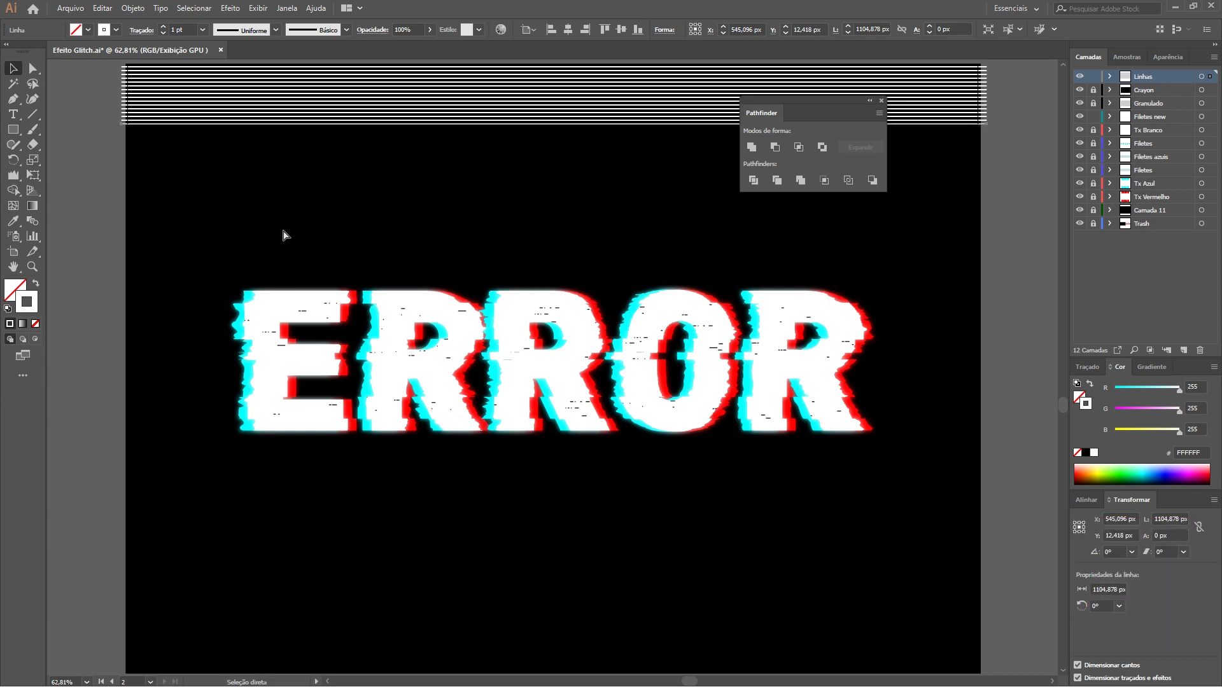
key("ctrl+d")
key("ctrl+d")
key("ctrl+d")
key("ctrl+d")
key("ctrl+d")
key("ctrl+d")
key("ctrl+d")
key("ctrl+d")
key("ctrl+d")
key("ctrl+d")
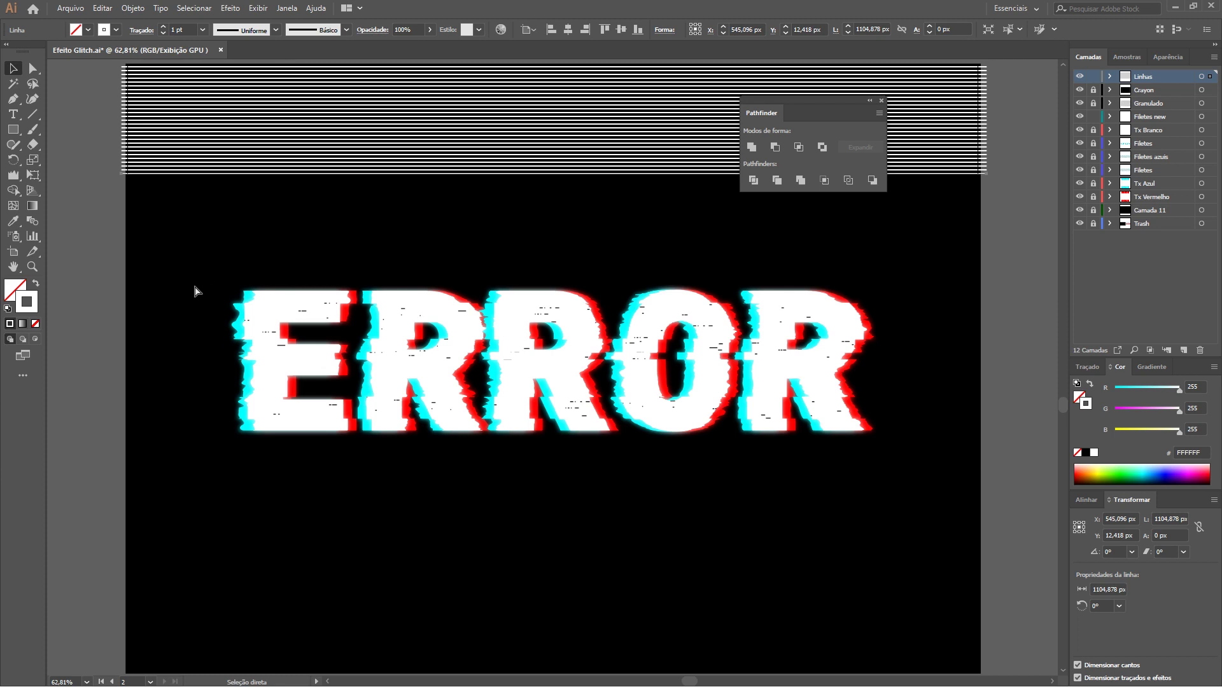
key("ctrl+d")
key("ctrl+d")
key("ctrl+d")
key("ctrl+d")
key("ctrl+d")
key("ctrl+d")
key("ctrl+d")
key("ctrl+d")
key("ctrl+d")
key("ctrl+d")
key("ctrl+d")
key("ctrl+d")
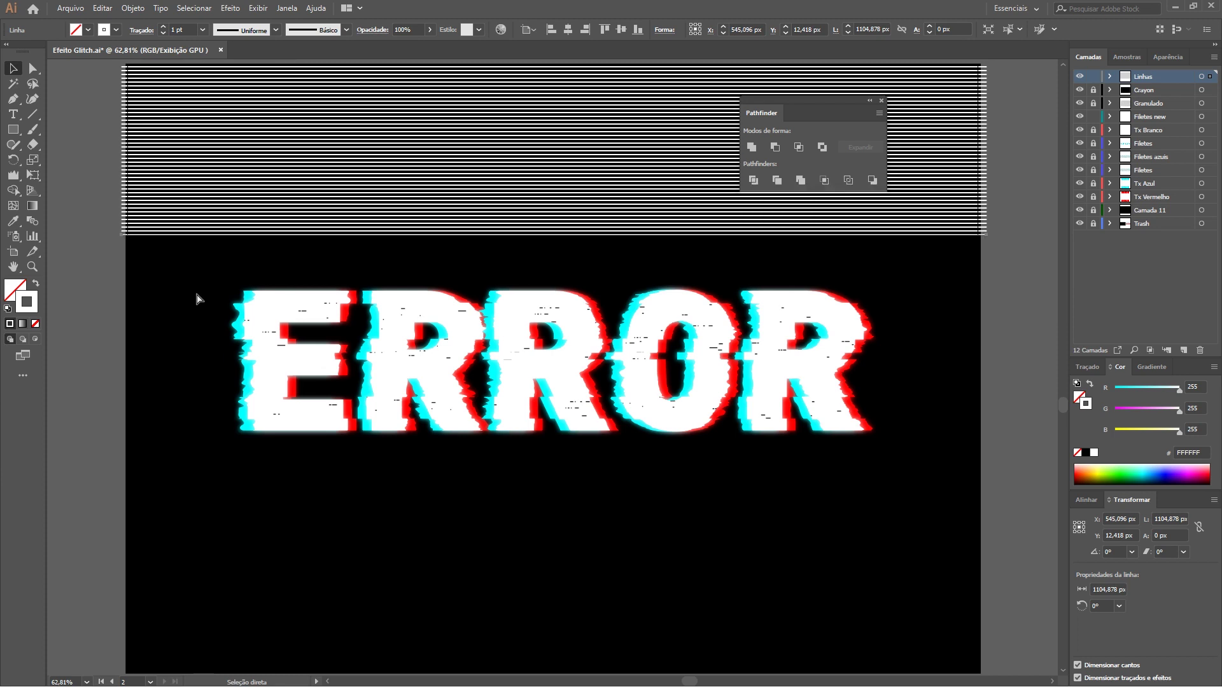
key("ctrl+d")
key("ctrl+d")
key("ctrl+d")
key("ctrl+d")
key("ctrl+d")
key("ctrl+d")
key("ctrl+d")
key("ctrl+d")
key("ctrl+d")
key("ctrl+d")
key("ctrl+d")
key("ctrl+d")
key("ctrl+d")
key("ctrl+d")
key("ctrl+d")
key("ctrl+d")
key("ctrl+d")
key("ctrl+d")
key("ctrl+d")
key("ctrl+d")
key("ctrl+d")
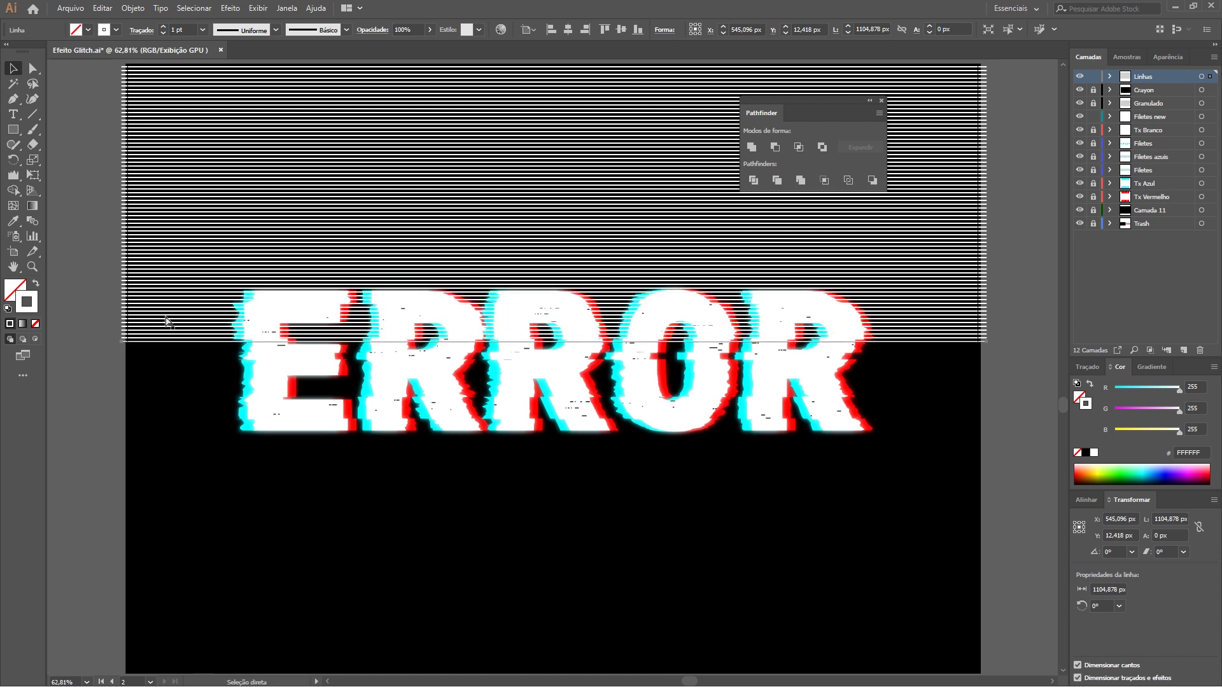
key("ctrl+d")
key("ctrl+d")
key("ctrl+d")
key("ctrl+d")
key("ctrl+d")
key("ctrl+d")
key("ctrl+d")
key("ctrl+d")
key("ctrl+d")
key("ctrl+d")
key("ctrl+d")
key("ctrl+d")
key("ctrl+d")
key("ctrl+d")
key("ctrl+d")
key("ctrl+d")
key("ctrl+d")
key("ctrl+d")
key("ctrl+d")
key("ctrl+d")
key("ctrl+d")
key("ctrl+d")
key("ctrl+d")
key("ctrl+d")
key("ctrl+d")
key("ctrl+d")
key("ctrl+d")
key("ctrl+d")
key("ctrl+d")
key("ctrl+d")
key("ctrl+d")
key("ctrl+d")
key("ctrl+d")
key("ctrl+d")
key("ctrl+d")
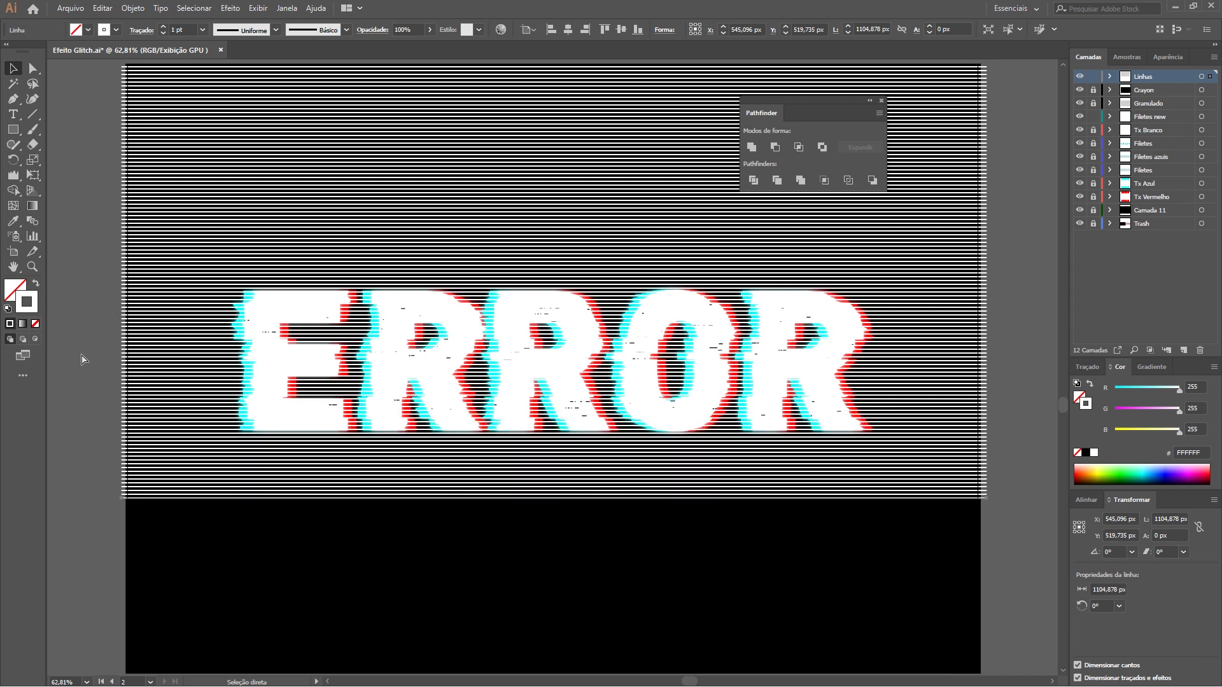
key("ctrl+d")
key("ctrl+d")
key("ctrl+d")
key("ctrl+d")
key("ctrl+d")
key("ctrl+d")
key("ctrl+d")
key("ctrl+d")
key("ctrl+minus")
left_click_drag(182, 72, 197, 122)
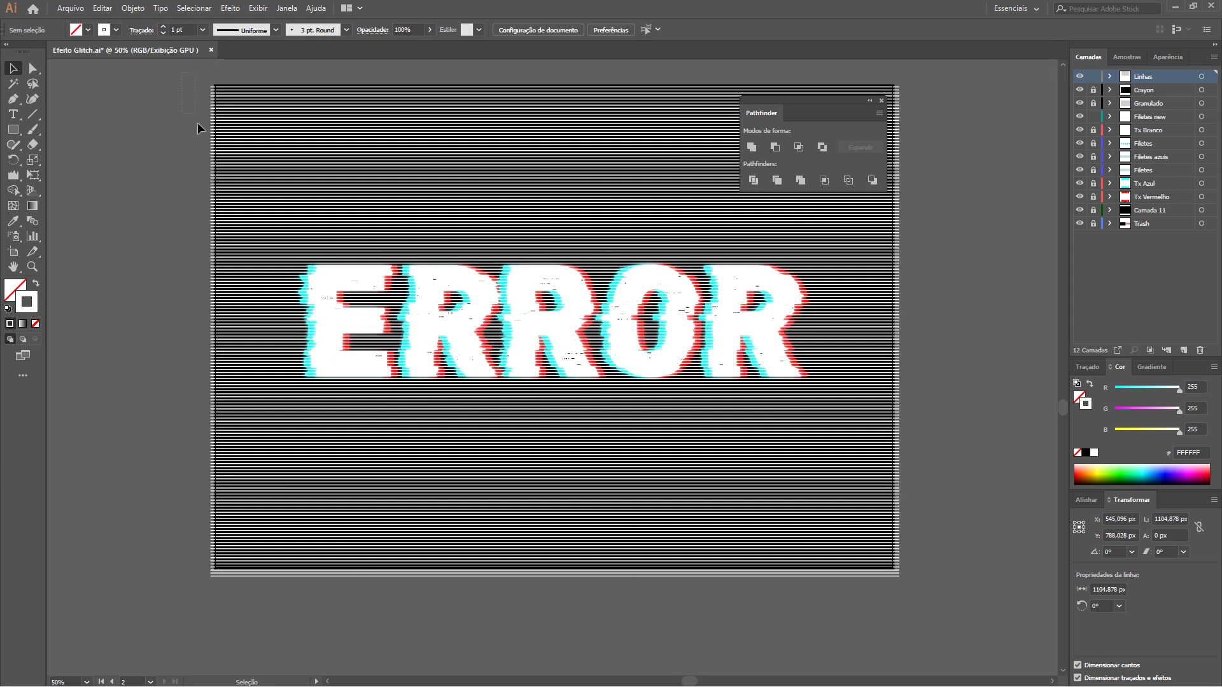
Group all the scanlines, set them to 20% opacity and give them a black stroke
left_click_drag(206, 576, 215, 583)
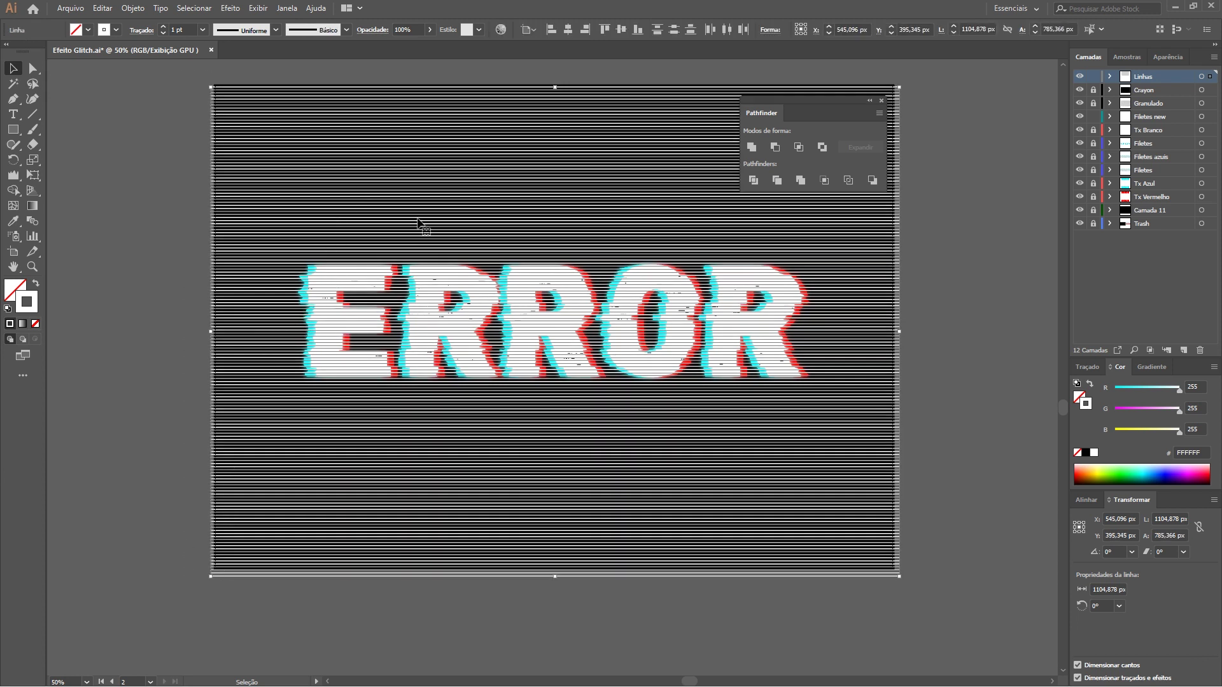
key("ctrl+g")
left_click(417, 26)
type("20")
key("Return")
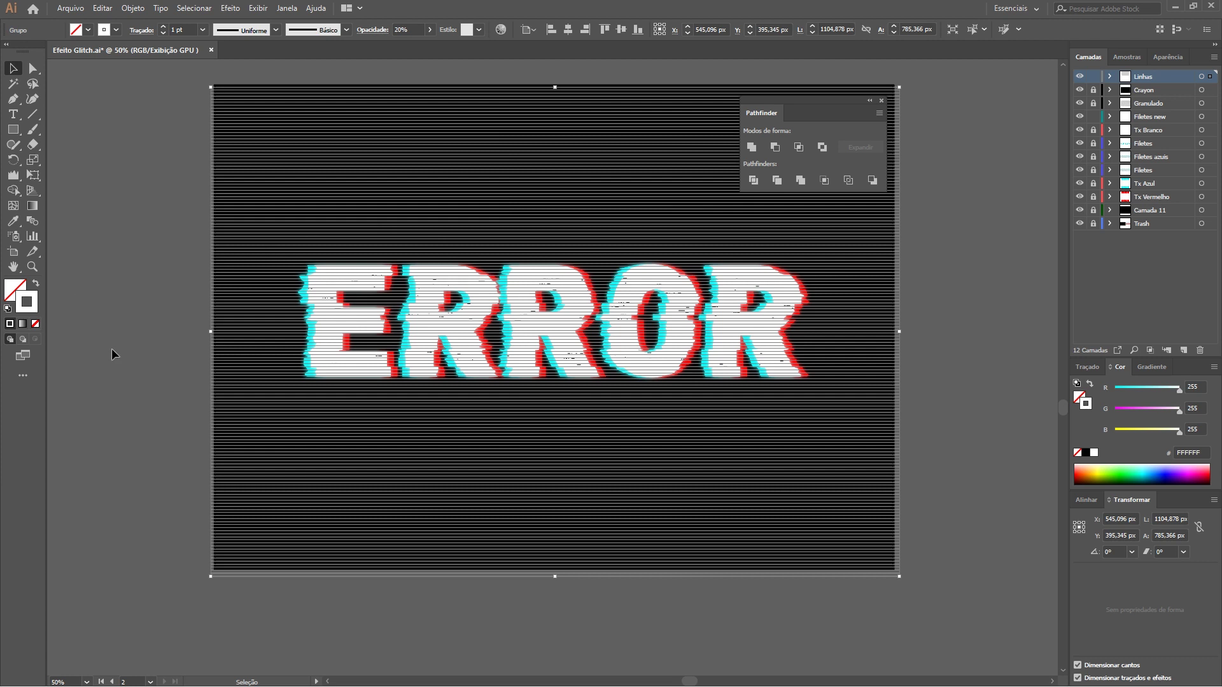
left_click_drag(1177, 402, 1115, 408)
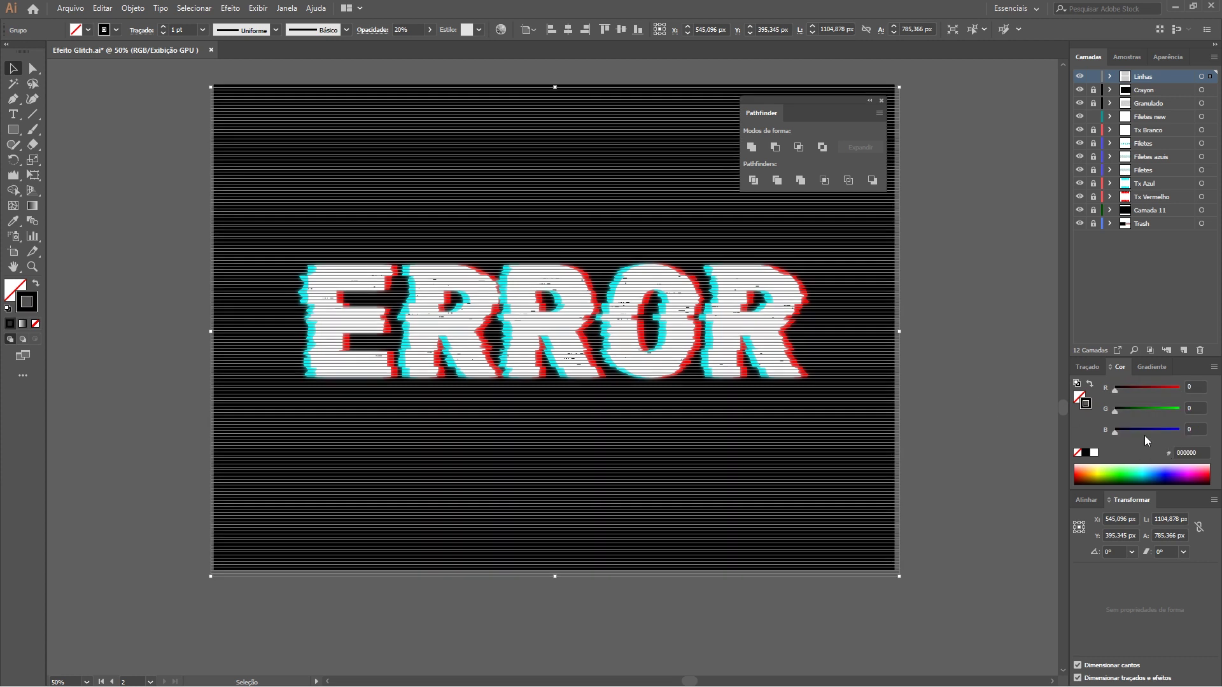
left_click(990, 397)
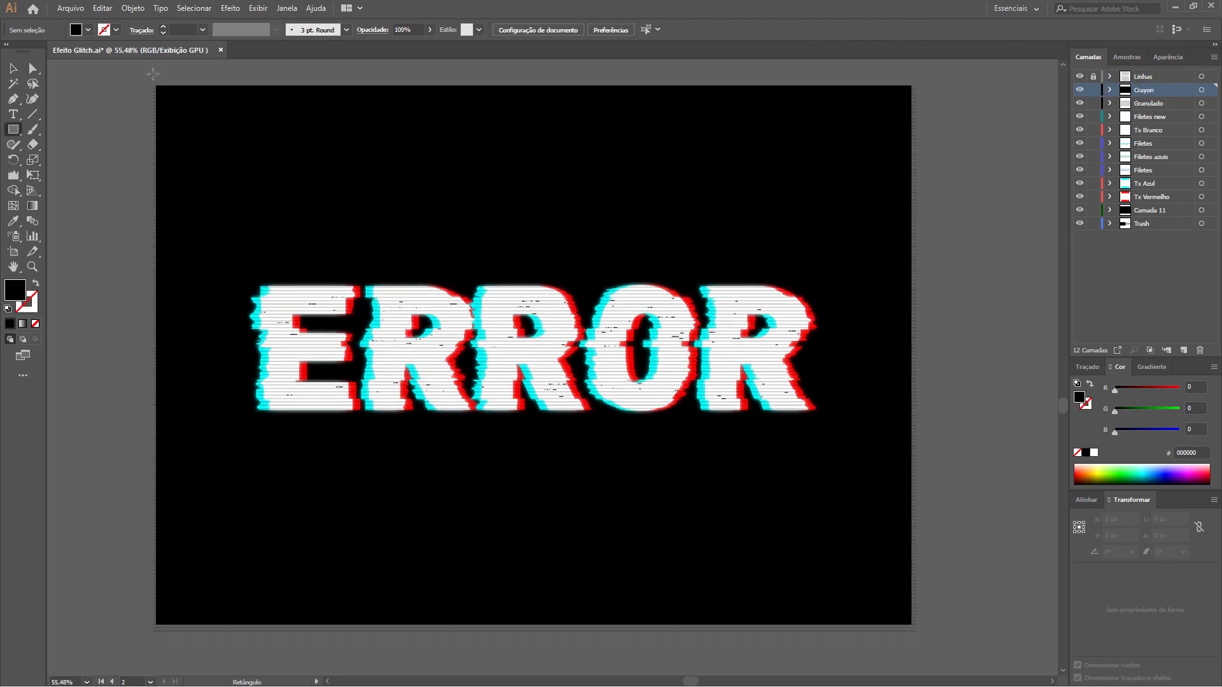
Draw an artboard-sized rectangle and apply the Croqui > Crayon Conté texture to it
left_click_drag(151, 83, 919, 630)
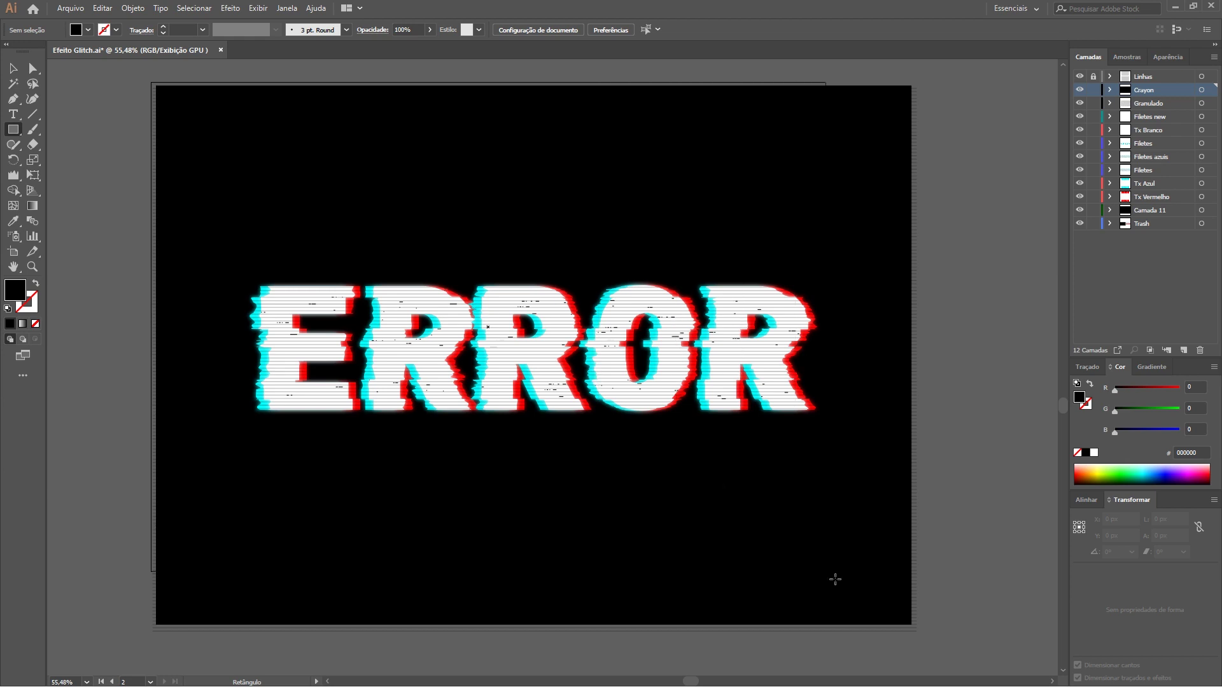
key("v")
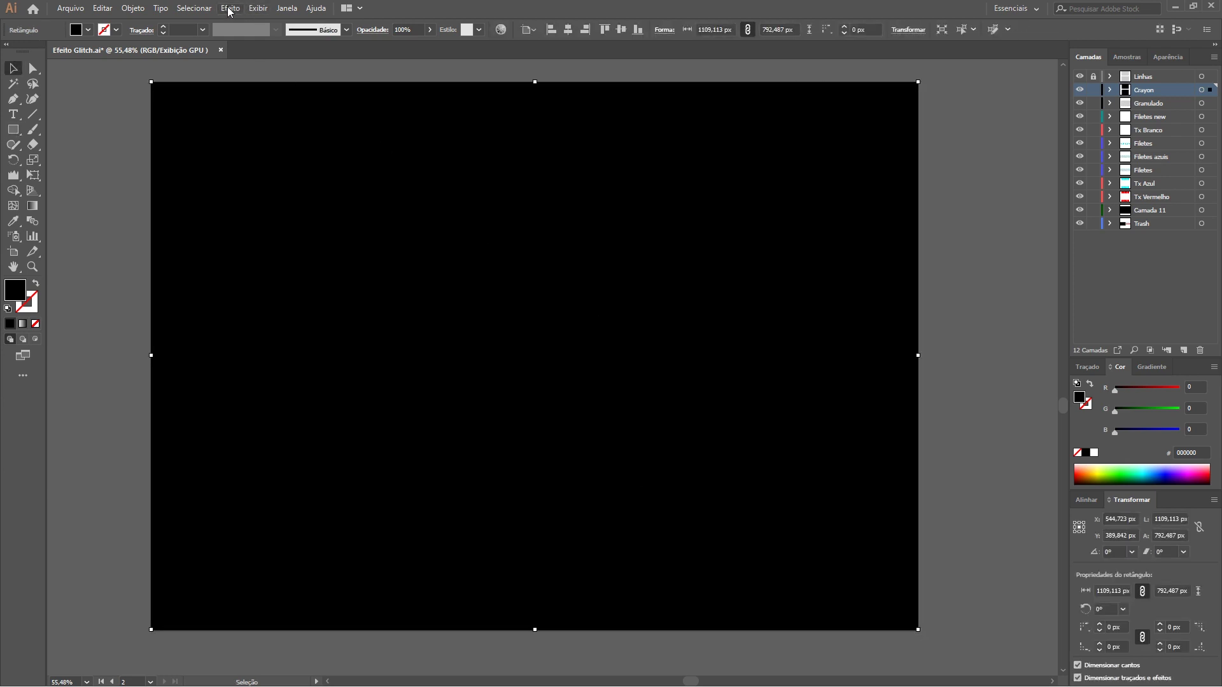
left_click(230, 8)
mouse_move(379, 237)
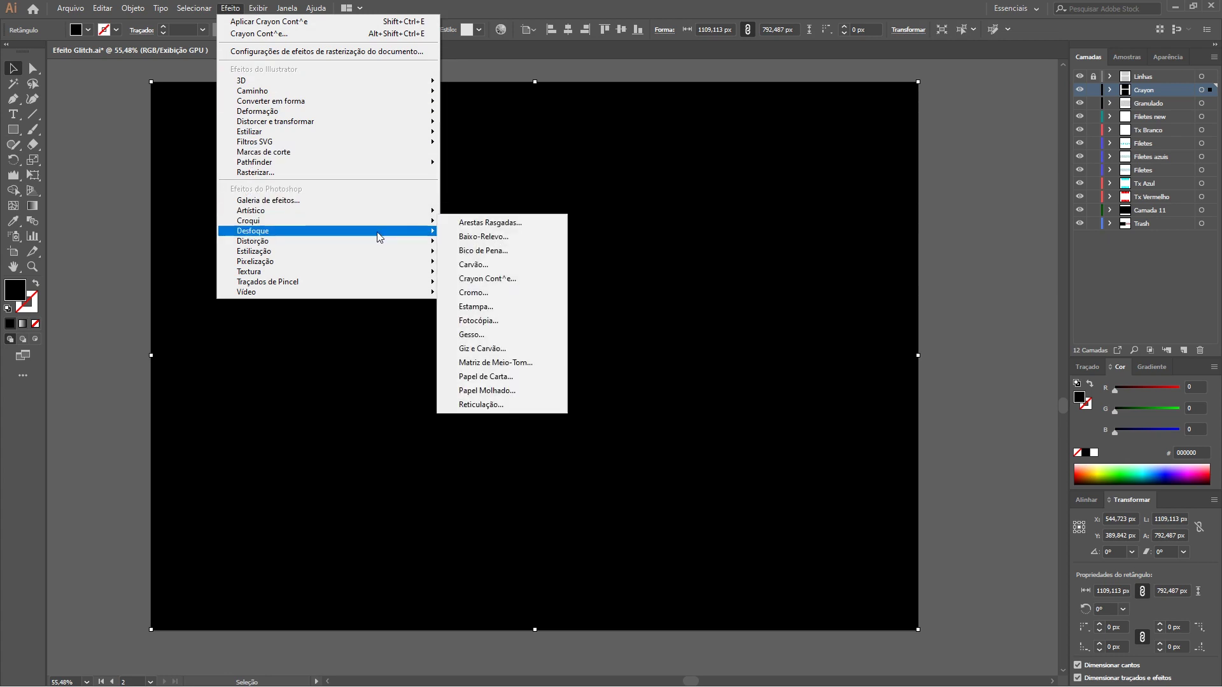
left_click(498, 279)
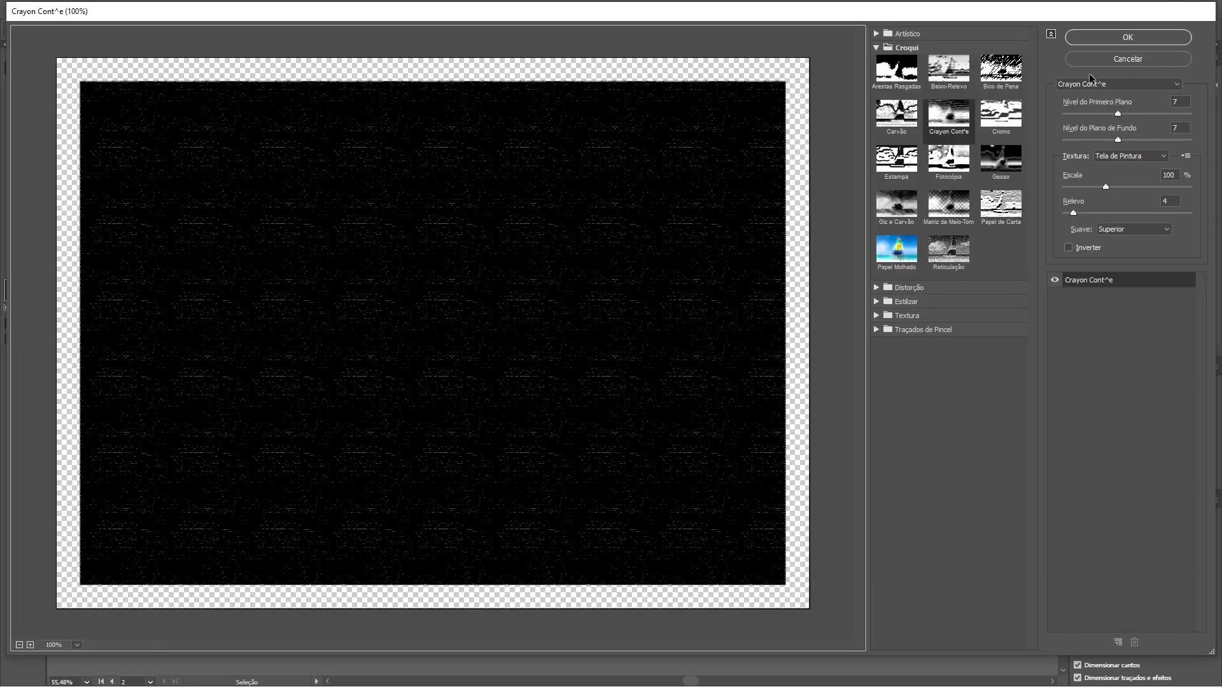
left_click(1129, 39)
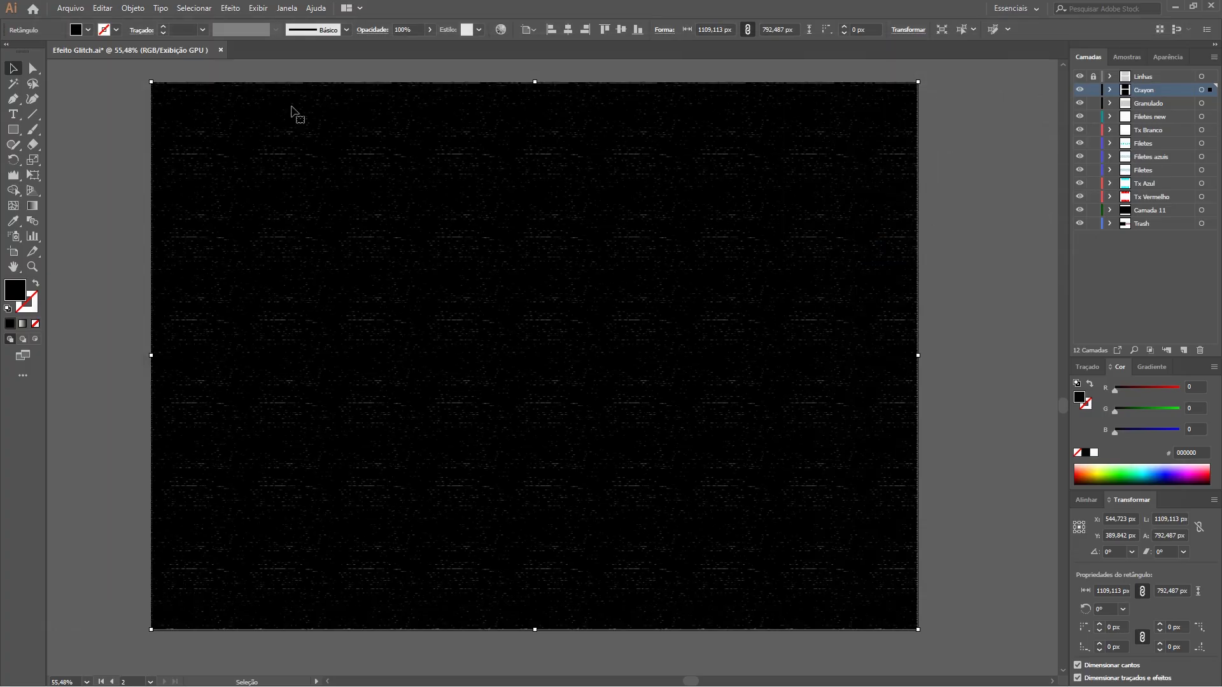
Set the crayon rectangle's blend mode to Diferença, then deselect it
left_click(381, 31)
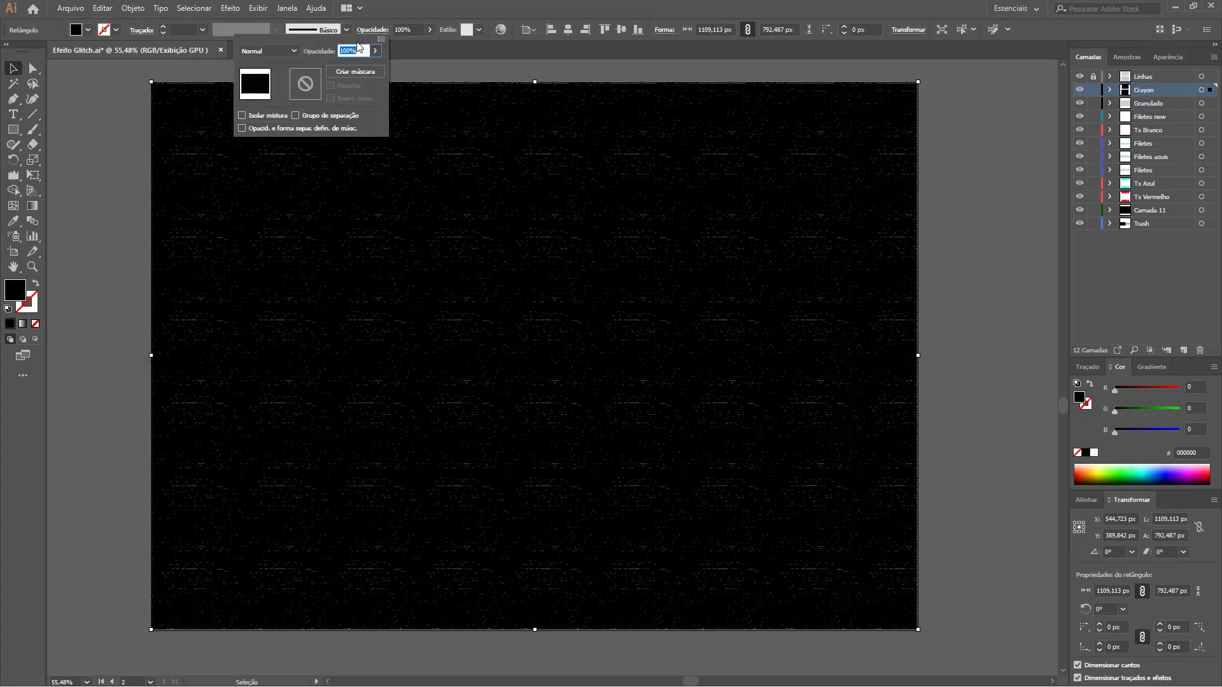
left_click(277, 52)
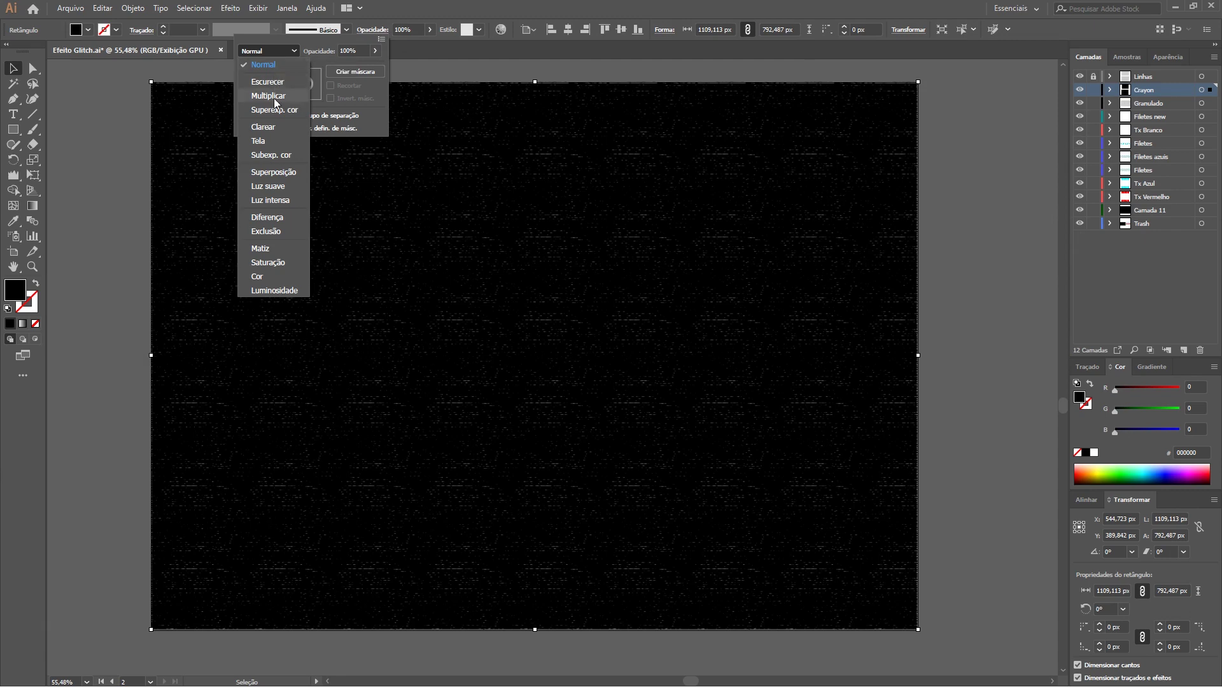
left_click(268, 217)
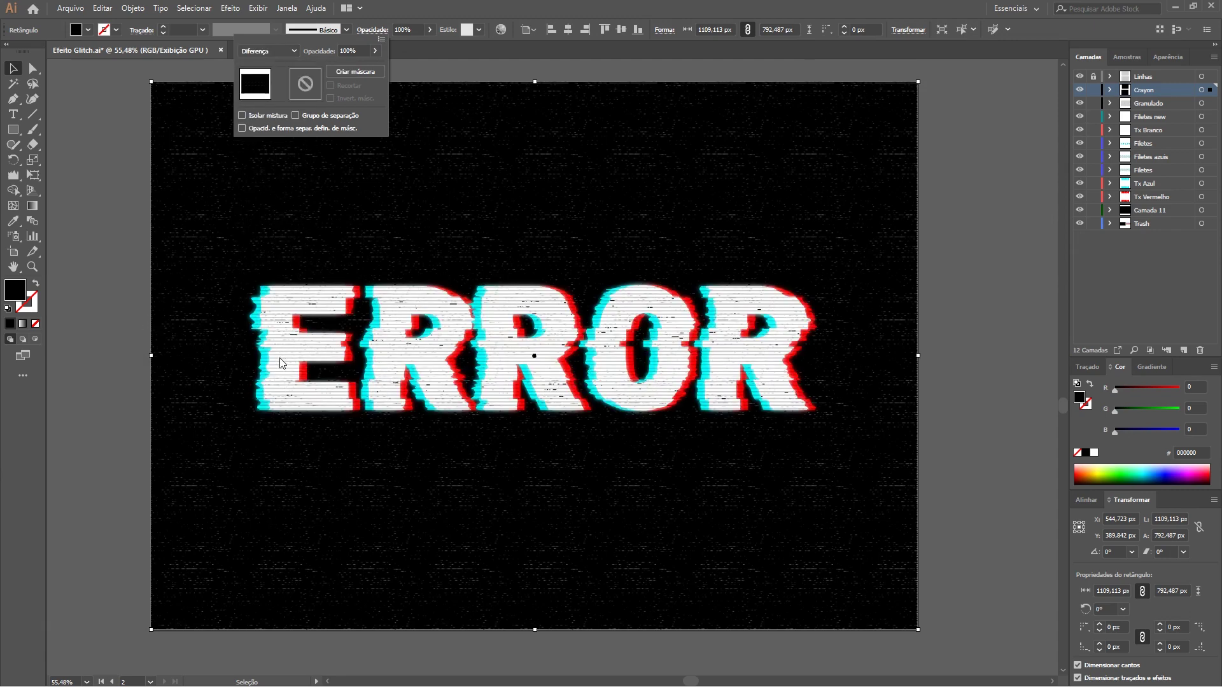
left_click(116, 315)
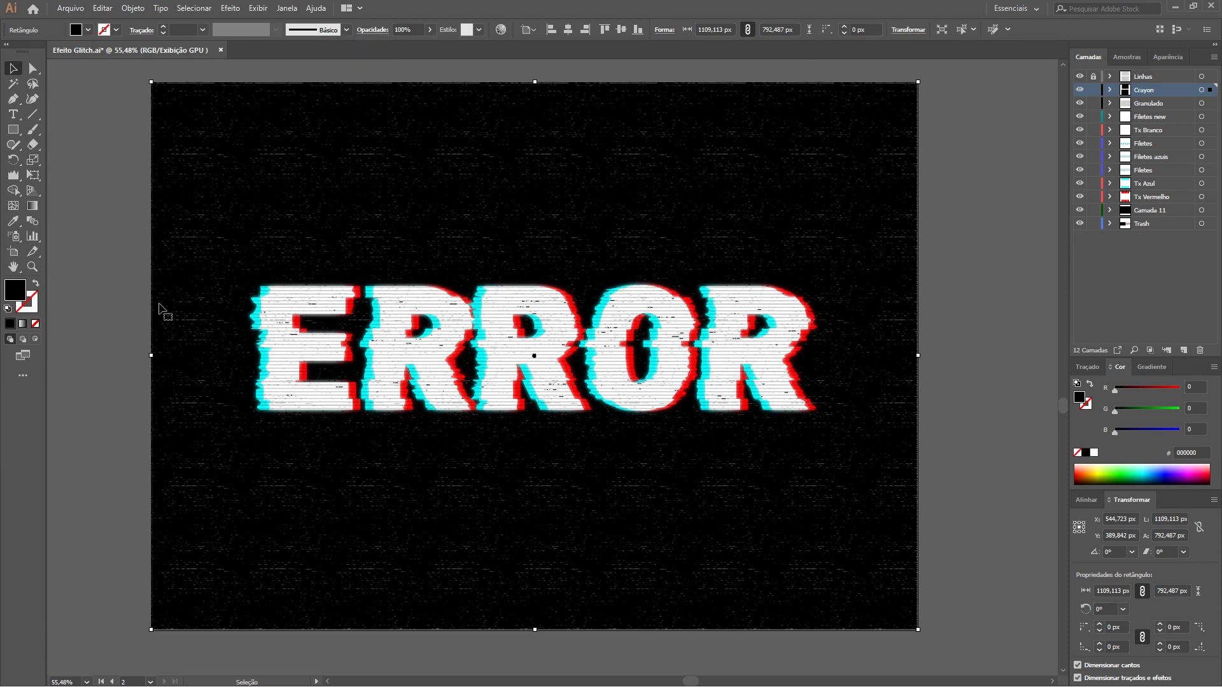
left_click(120, 219)
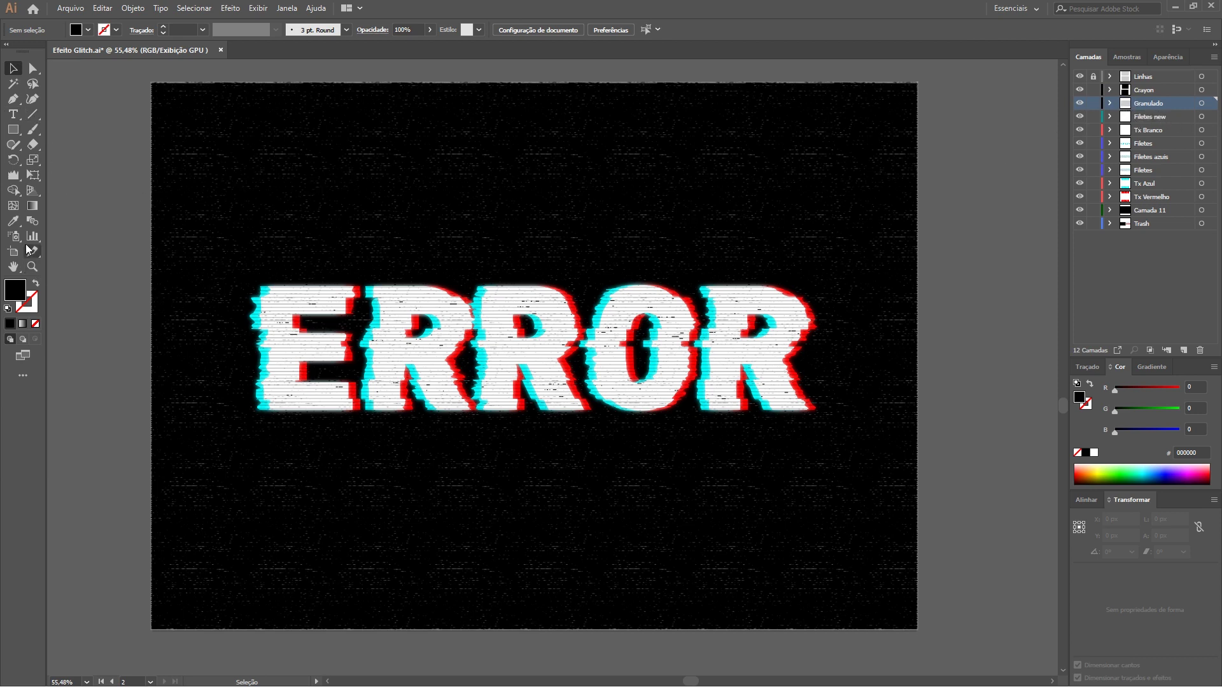
Draw a second artboard-sized rectangle and apply the Textura > Granulado grain effect
left_click(13, 129)
left_click_drag(147, 82, 926, 631)
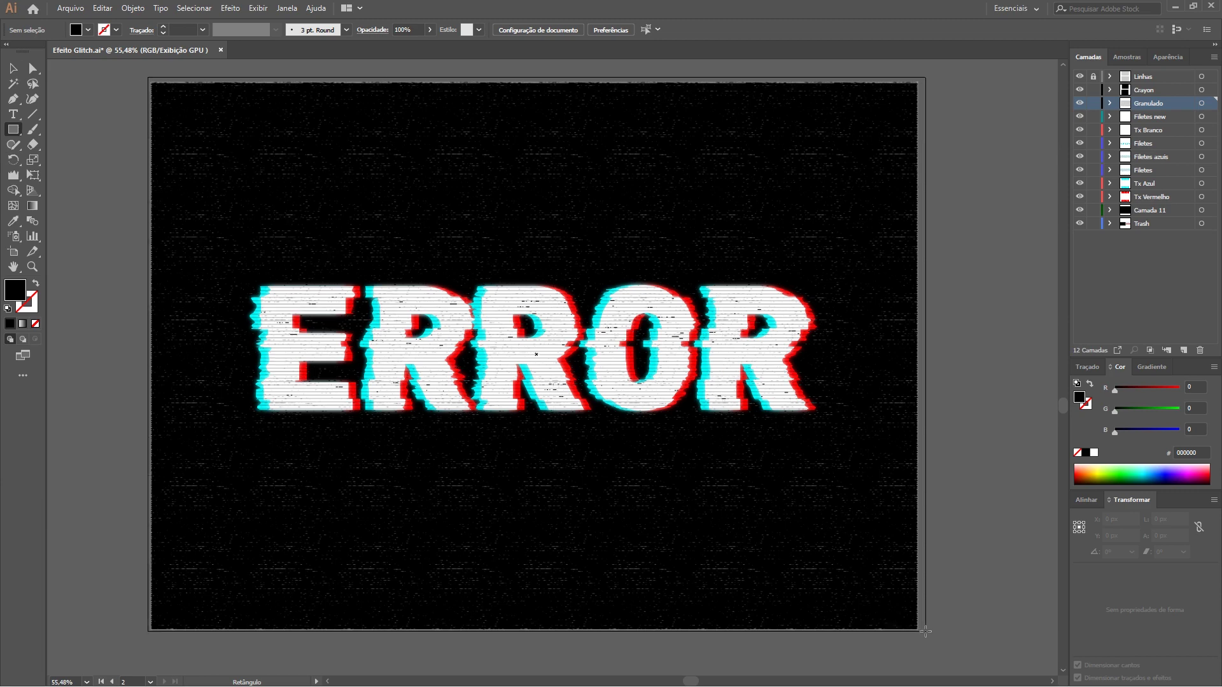
key("v")
left_click(230, 7)
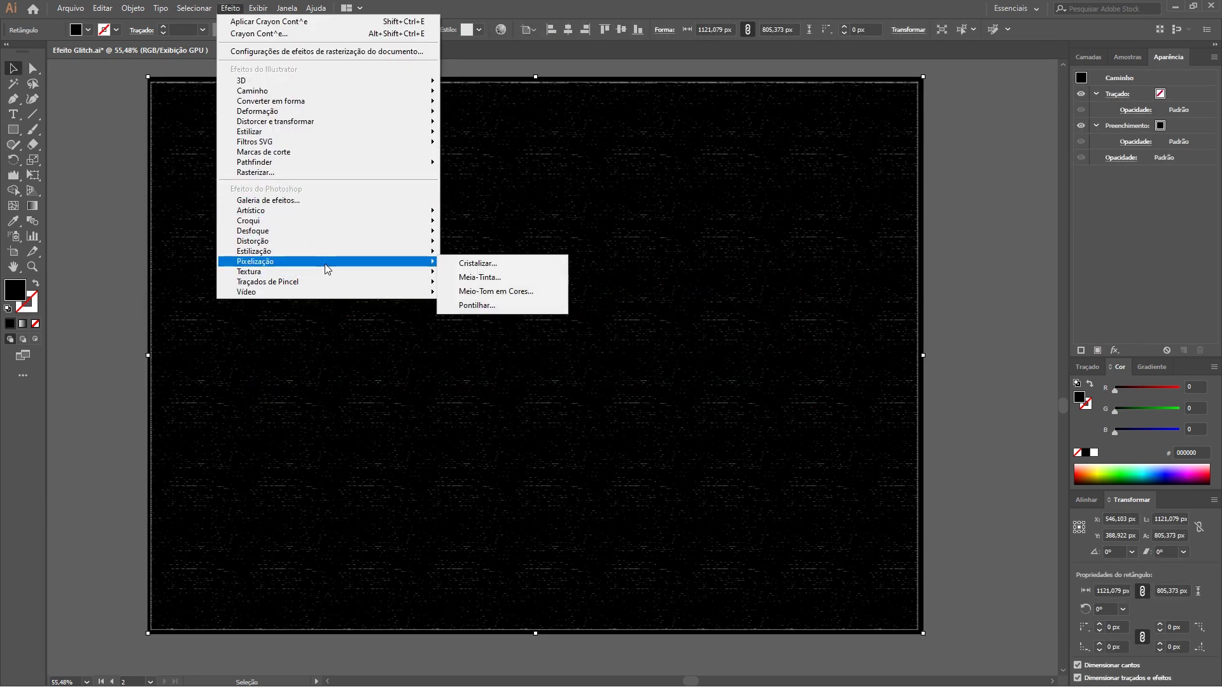
mouse_move(286, 271)
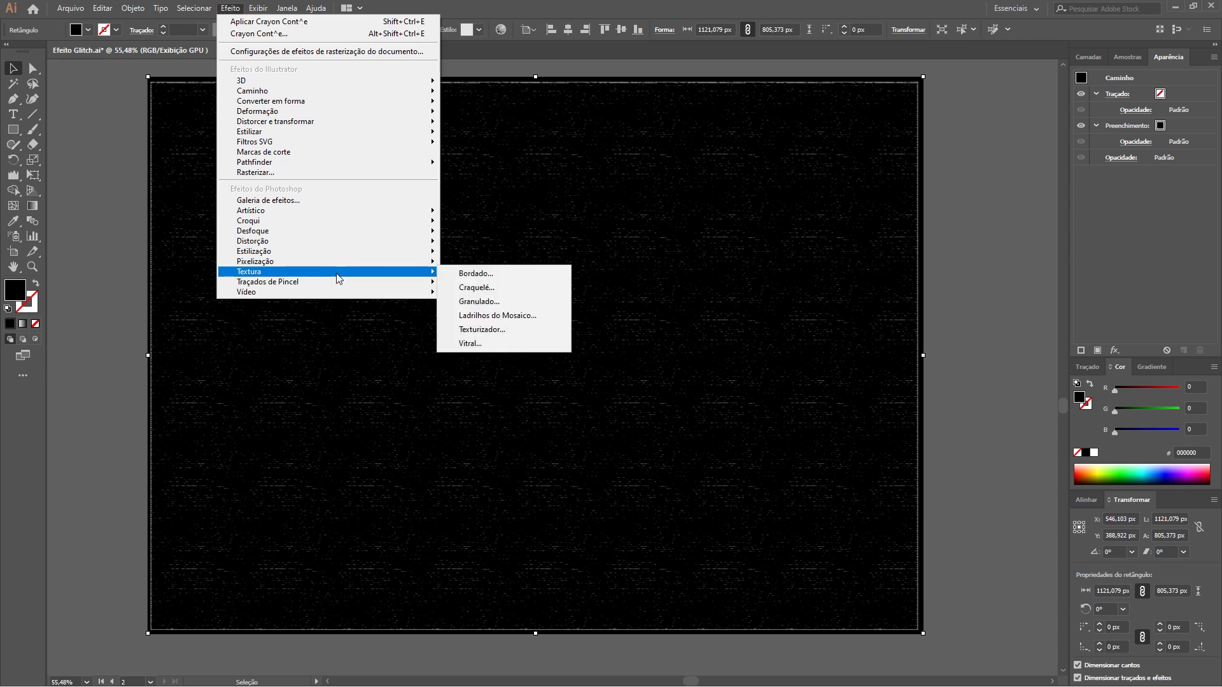
left_click(489, 303)
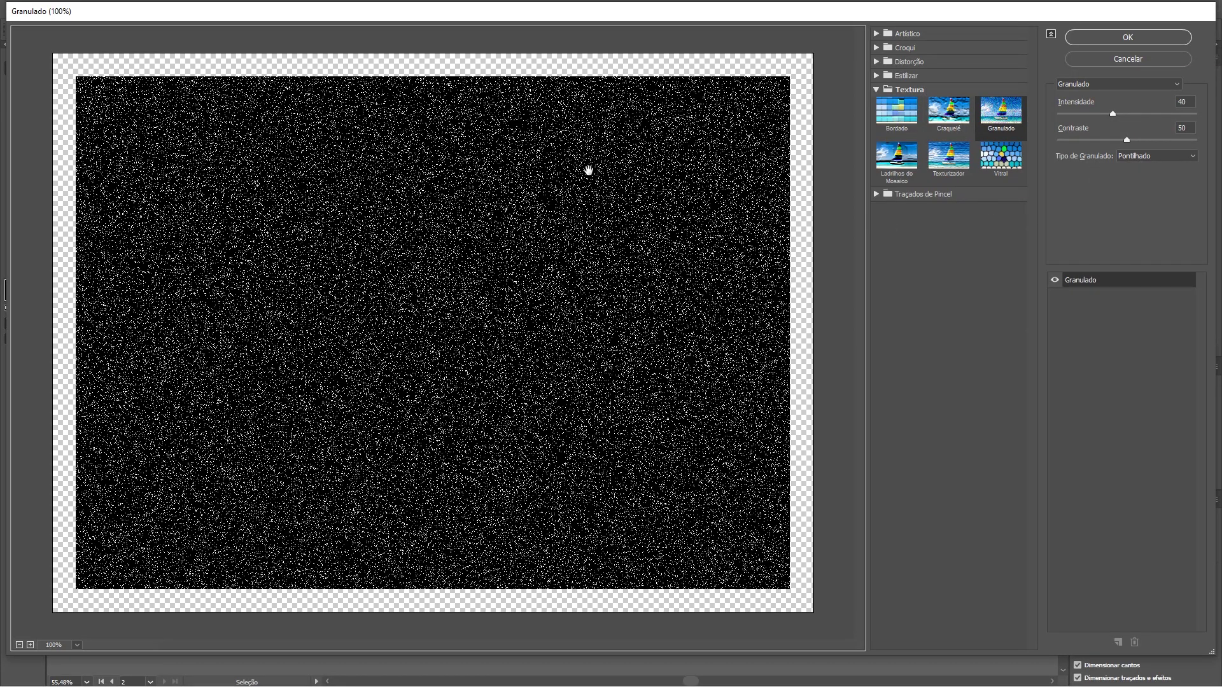
left_click(1143, 157)
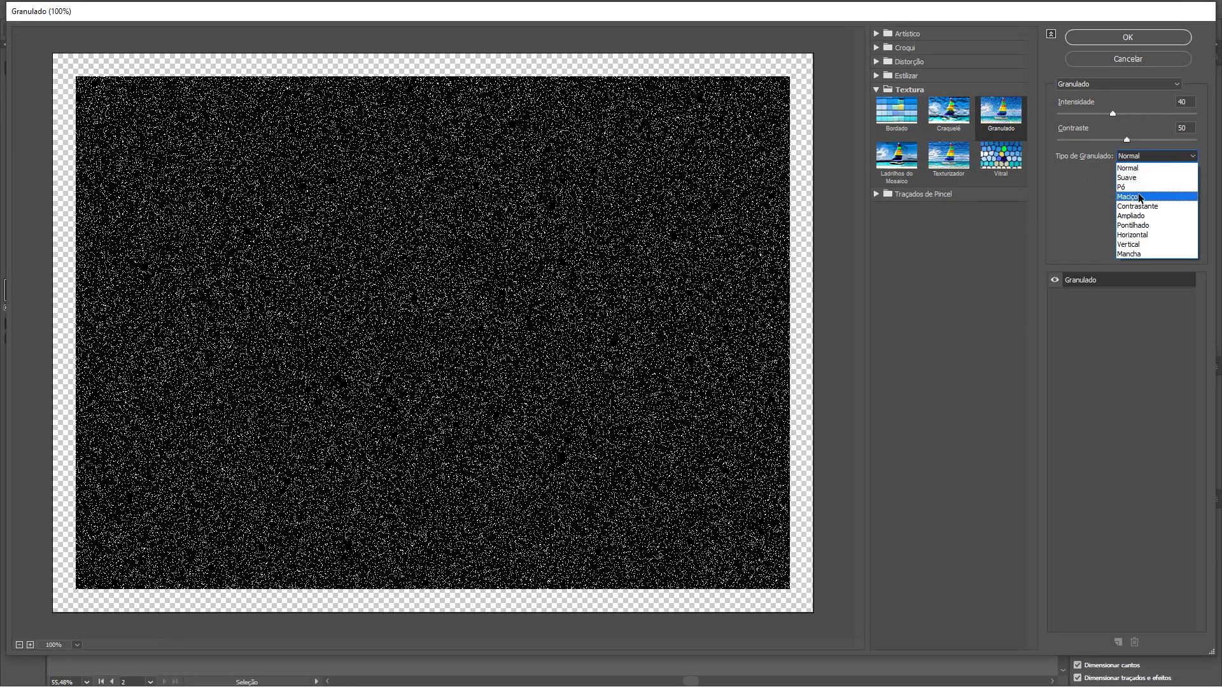
left_click(1110, 39)
Set the grain rectangle to 20% opacity in Exclusão blend mode, then deselect it
scroll(395, 385, "up", 1)
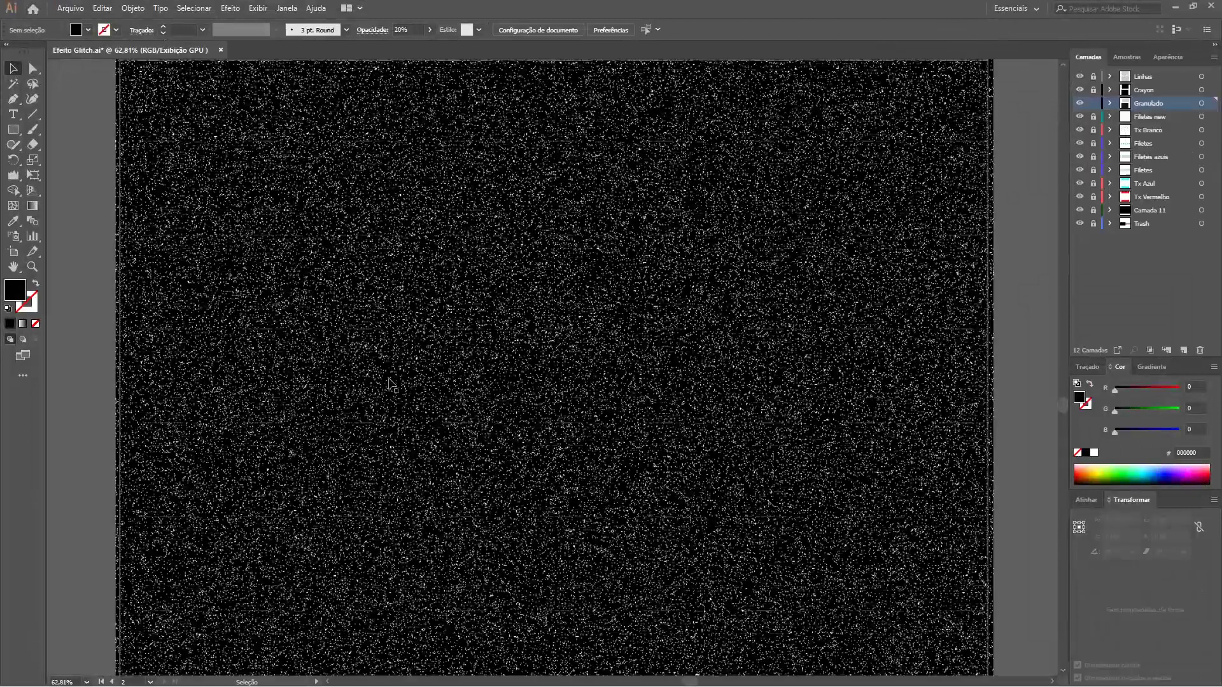
left_click(414, 25)
type("20")
key("Return")
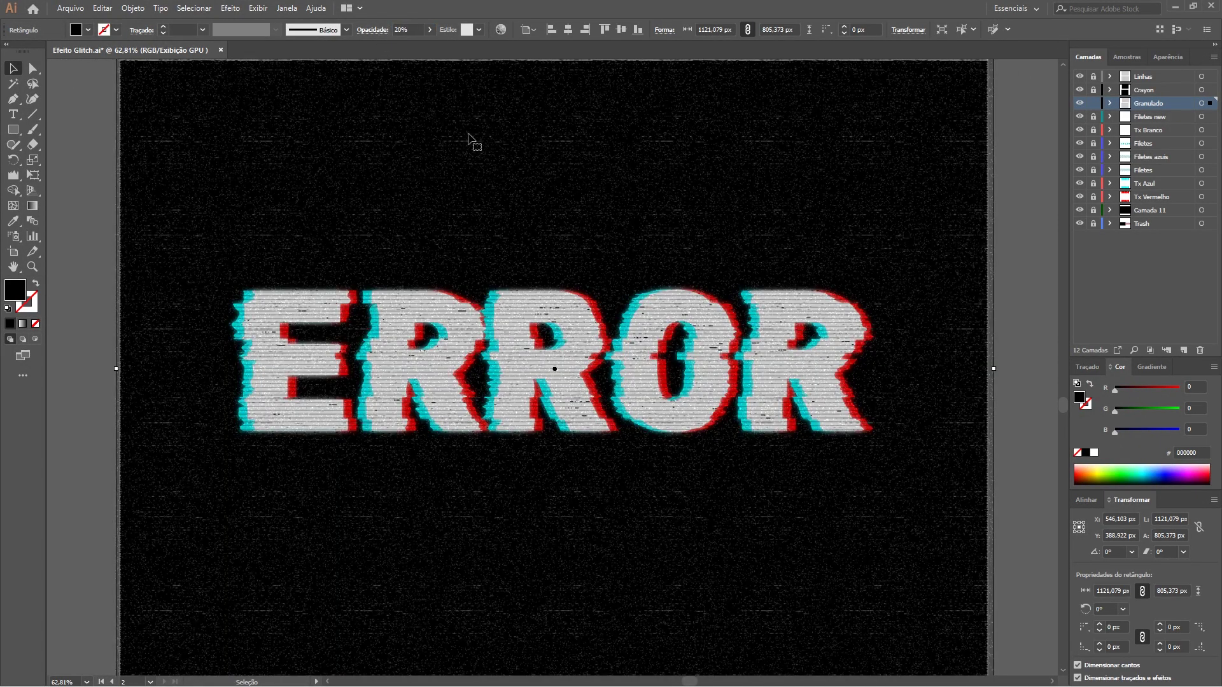
left_click(373, 30)
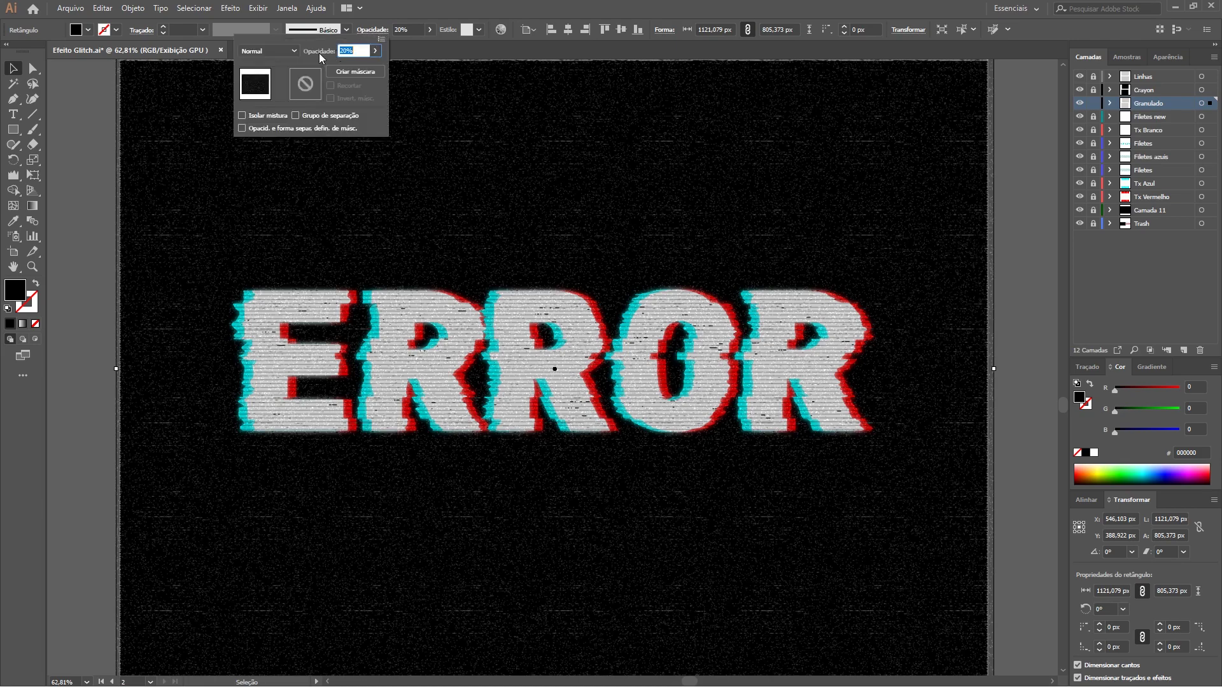
left_click(268, 50)
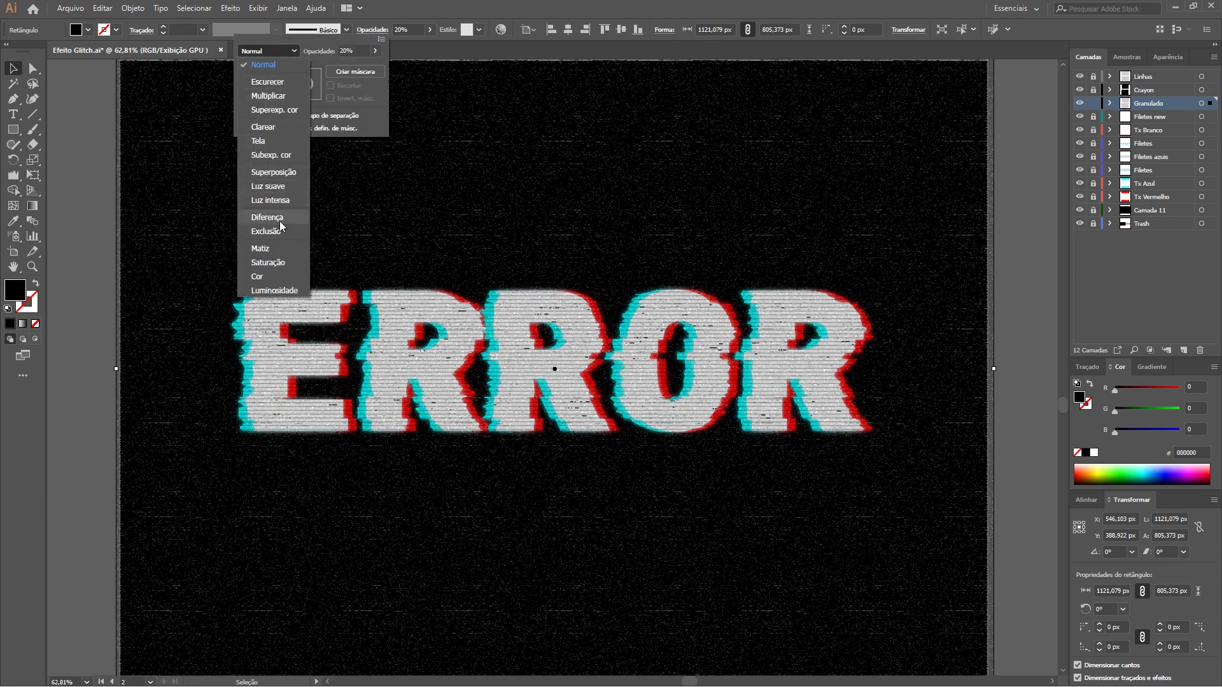
left_click(274, 231)
key("Escape")
left_click(98, 364)
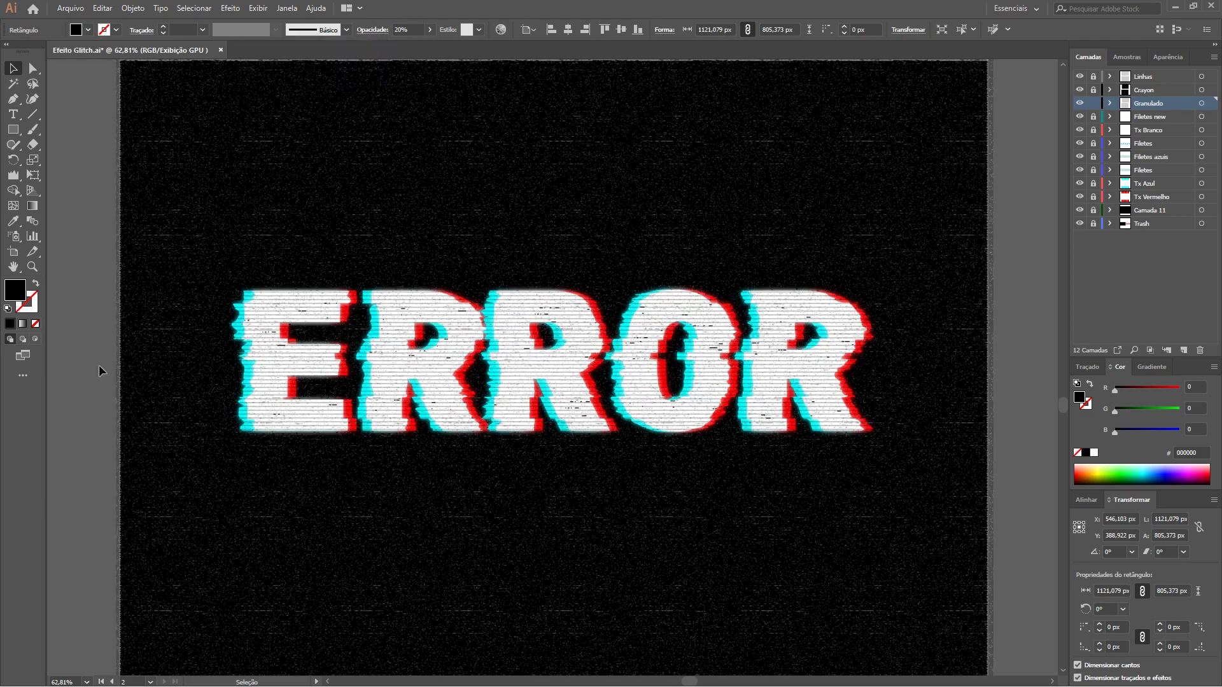